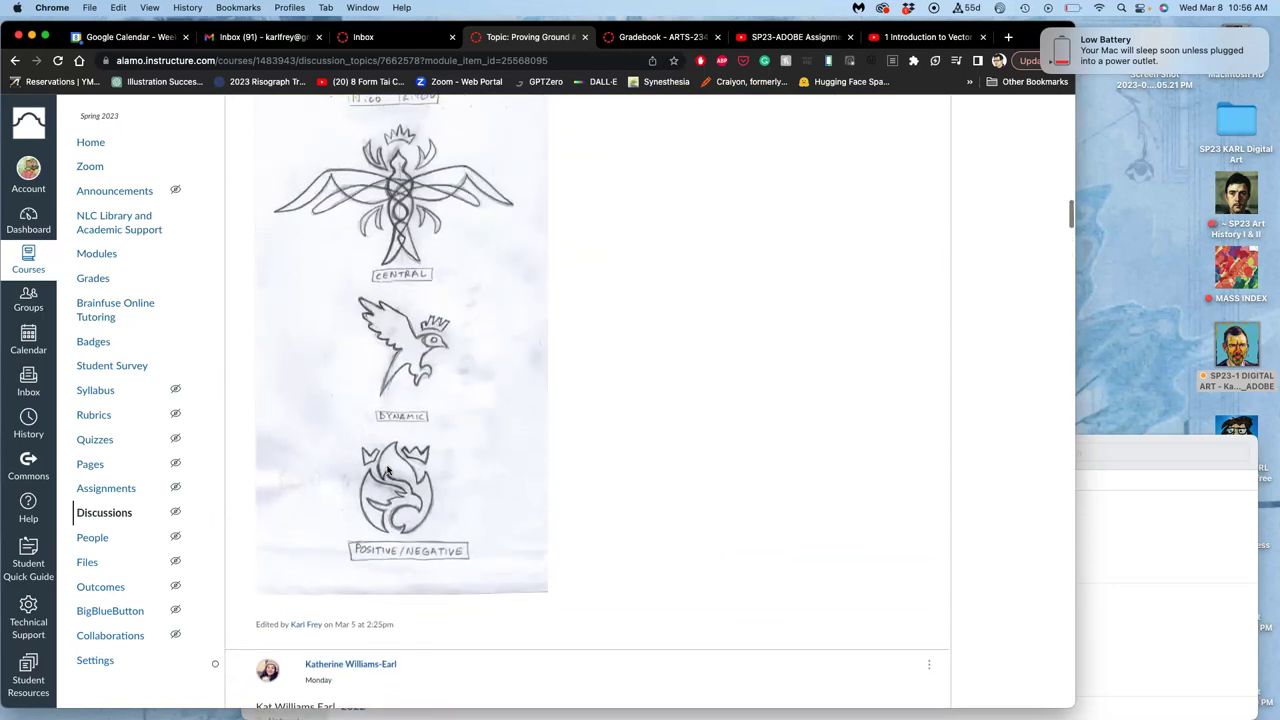
Step: Go from the Proving Ground #2 thumbnail sketches to the Assignment #4 (Vector Logo Mashup) discussion
scroll(388, 470, "up", 3)
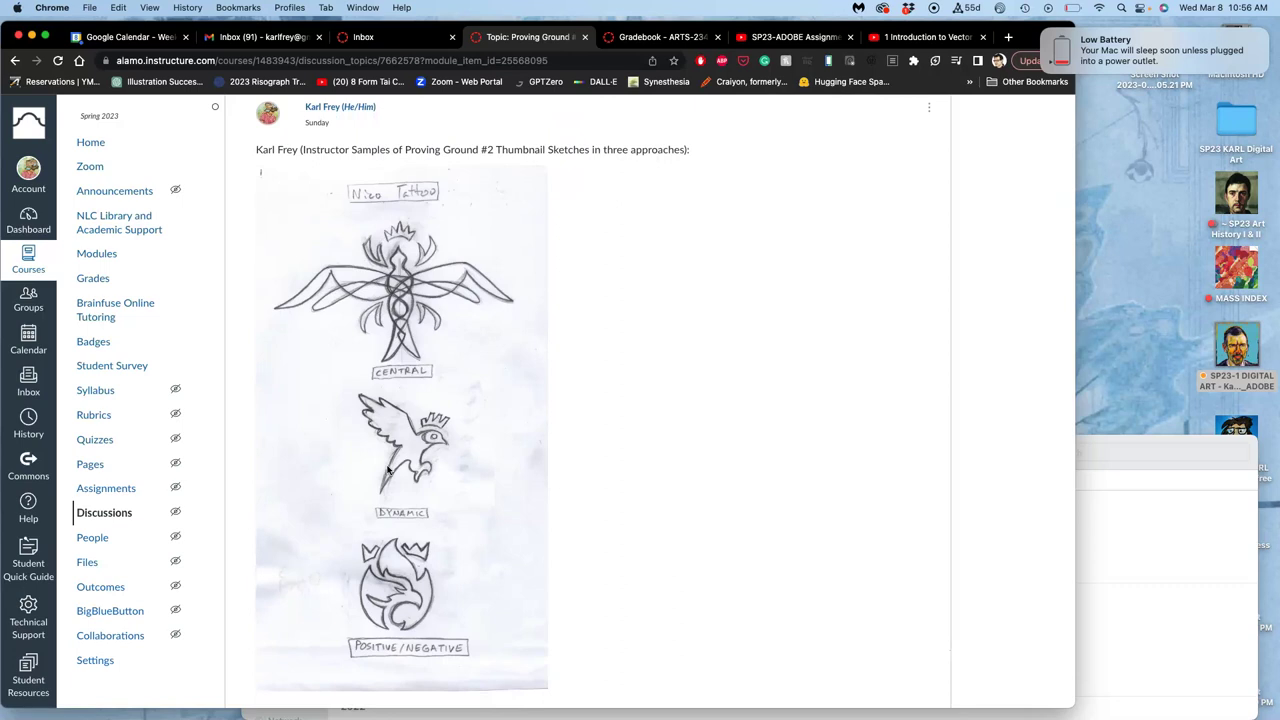
left_click(1073, 7)
left_click(971, 143)
scroll(717, 229, "up", 10)
scroll(717, 229, "up", 2)
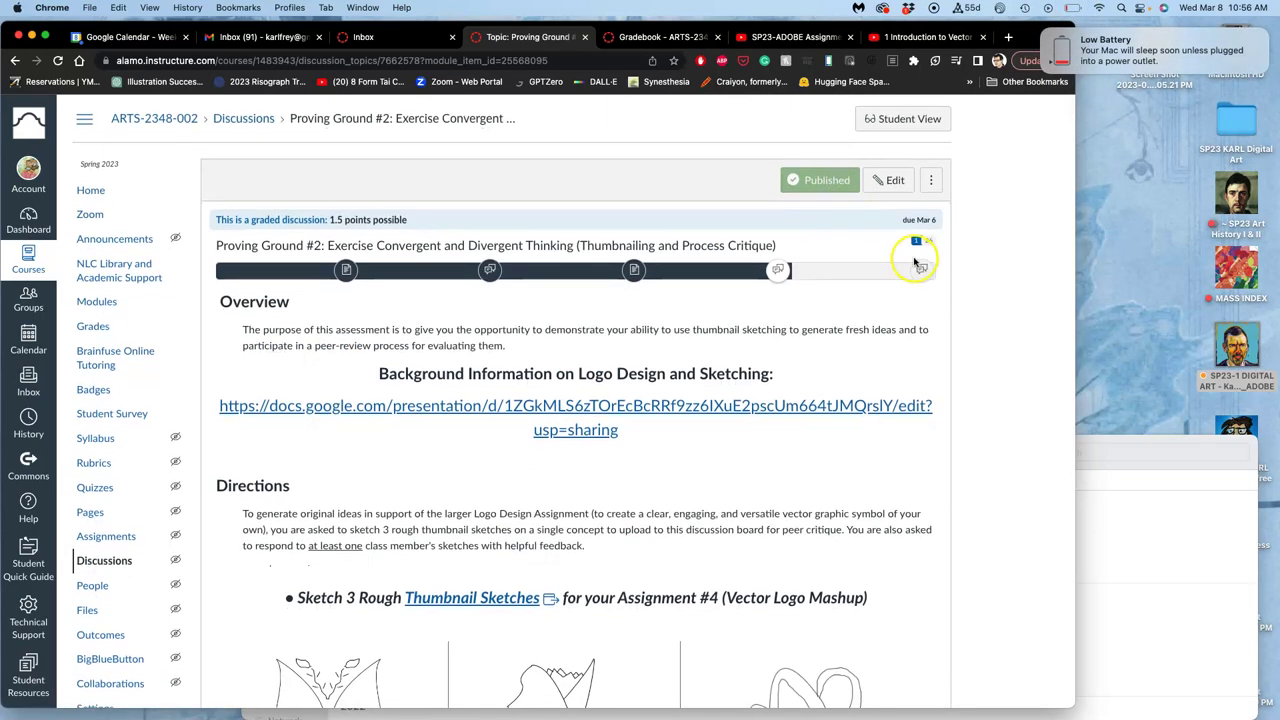
left_click(921, 270)
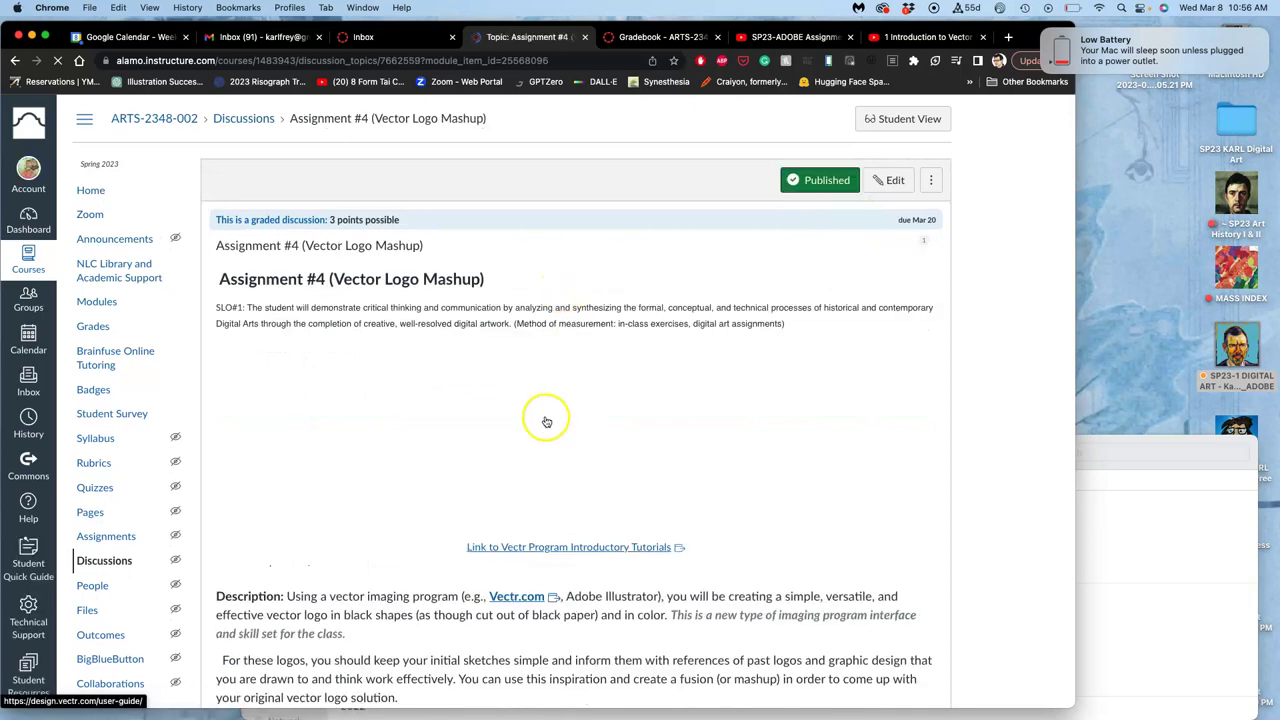
Step: Review the instructor's refined sketch example in the Assignment #4 discussion replies
scroll(543, 420, "down", 15)
scroll(544, 433, "down", 10)
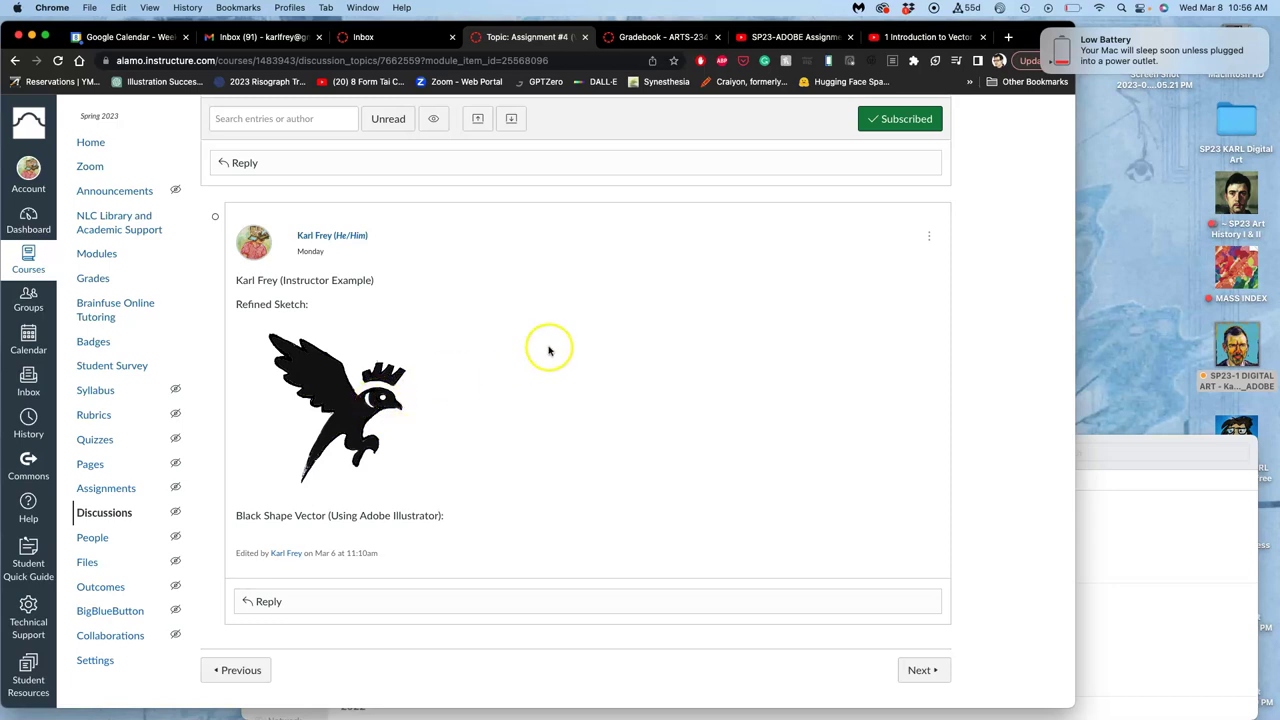
scroll(550, 345, "up", 1)
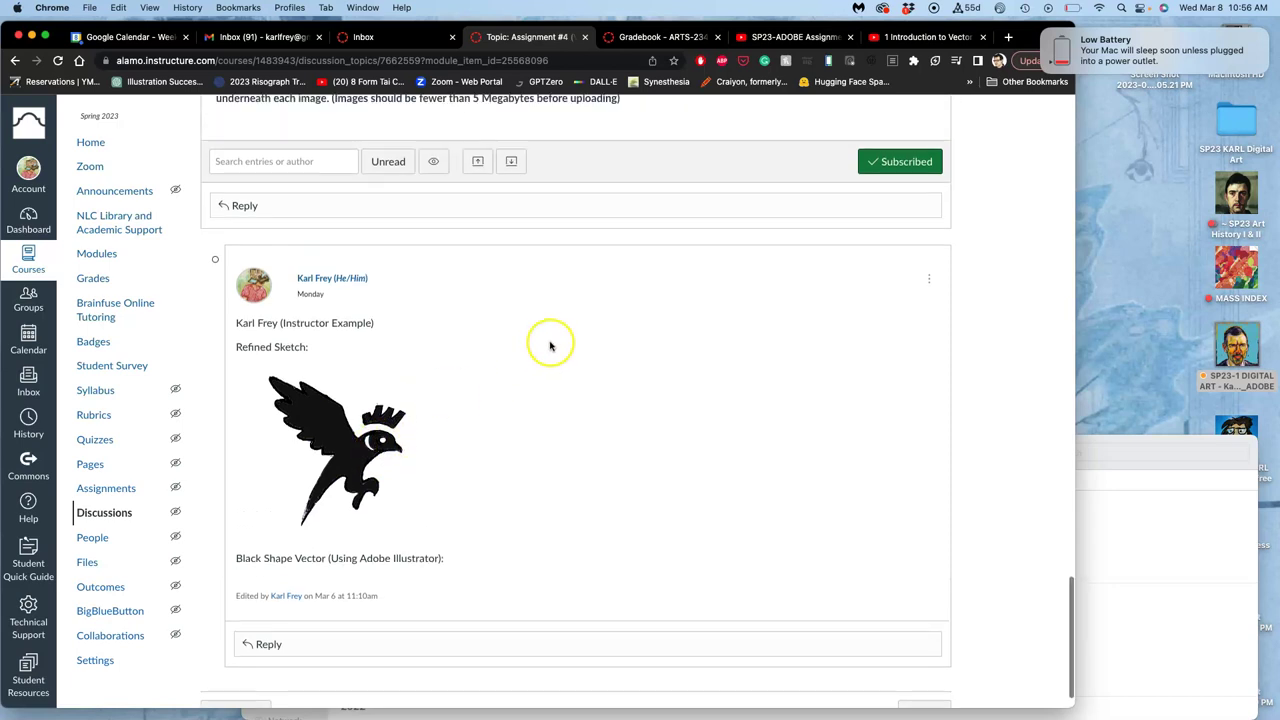
Step: Open the Assignment #4 Vector Logo folder inside the Adobe digital art course folder and preview the pencil bird sketch
double_click(1237, 348)
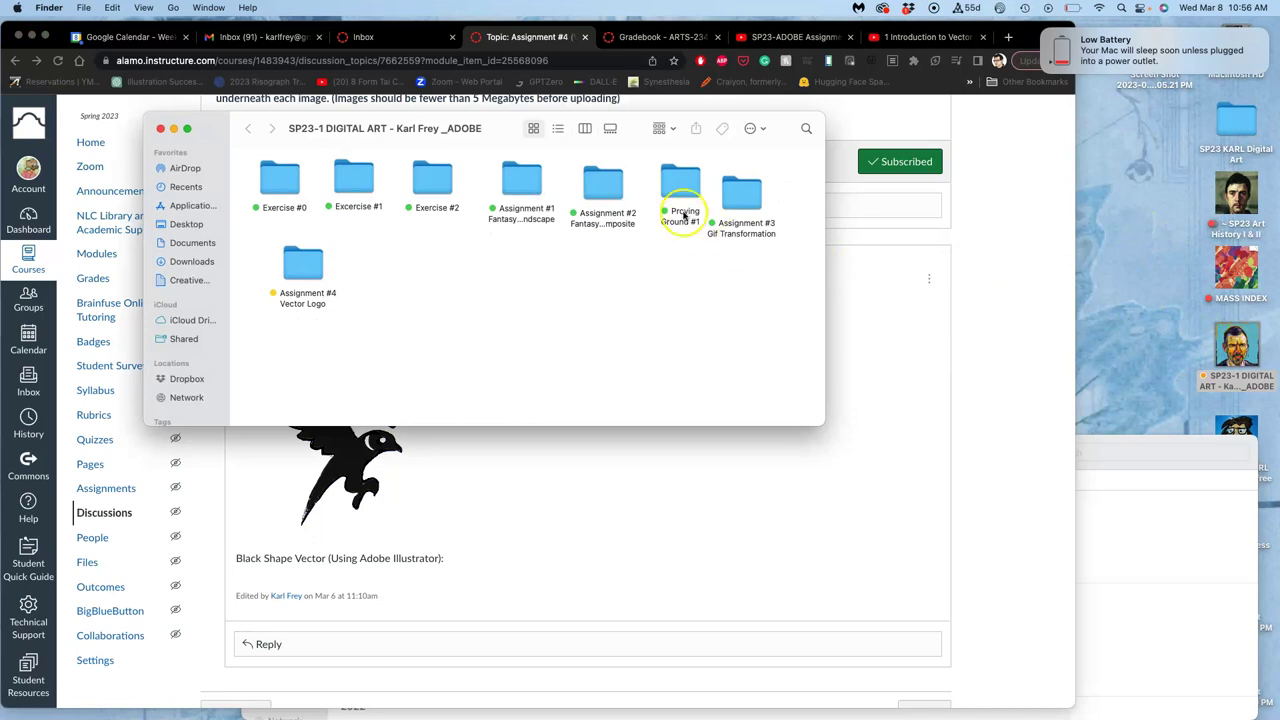
left_click(304, 262)
double_click(304, 262)
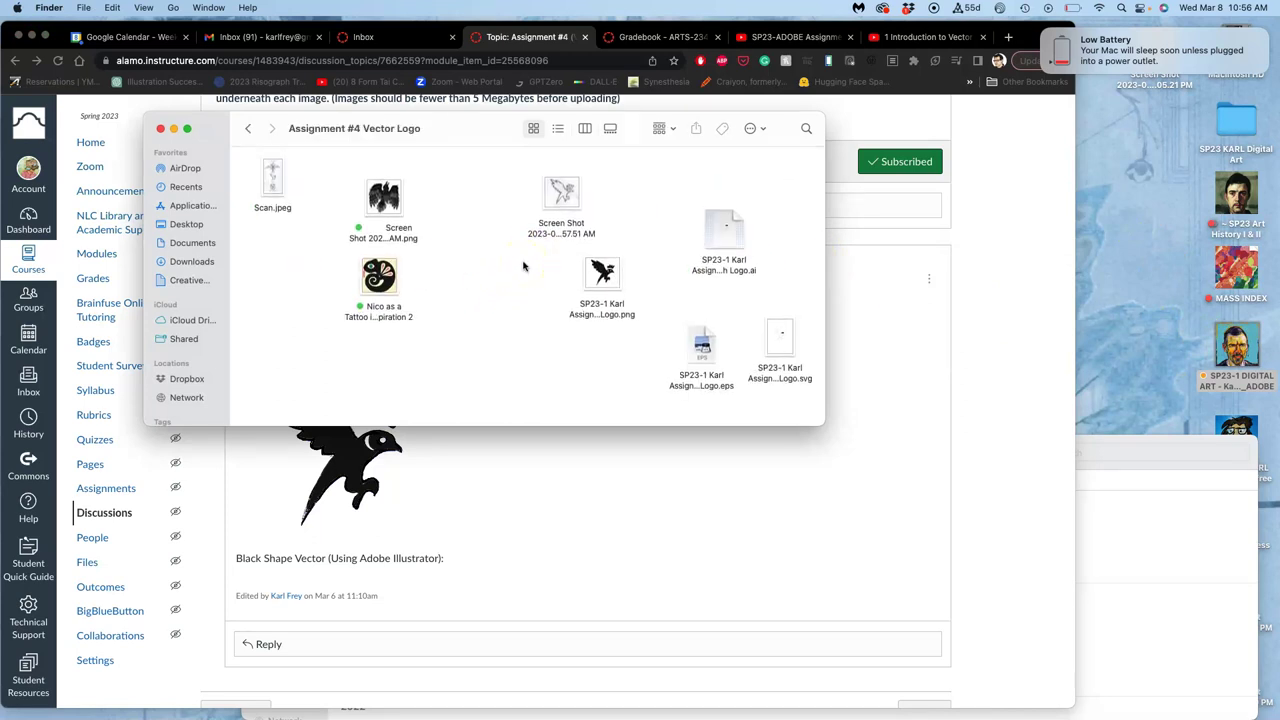
double_click(561, 195)
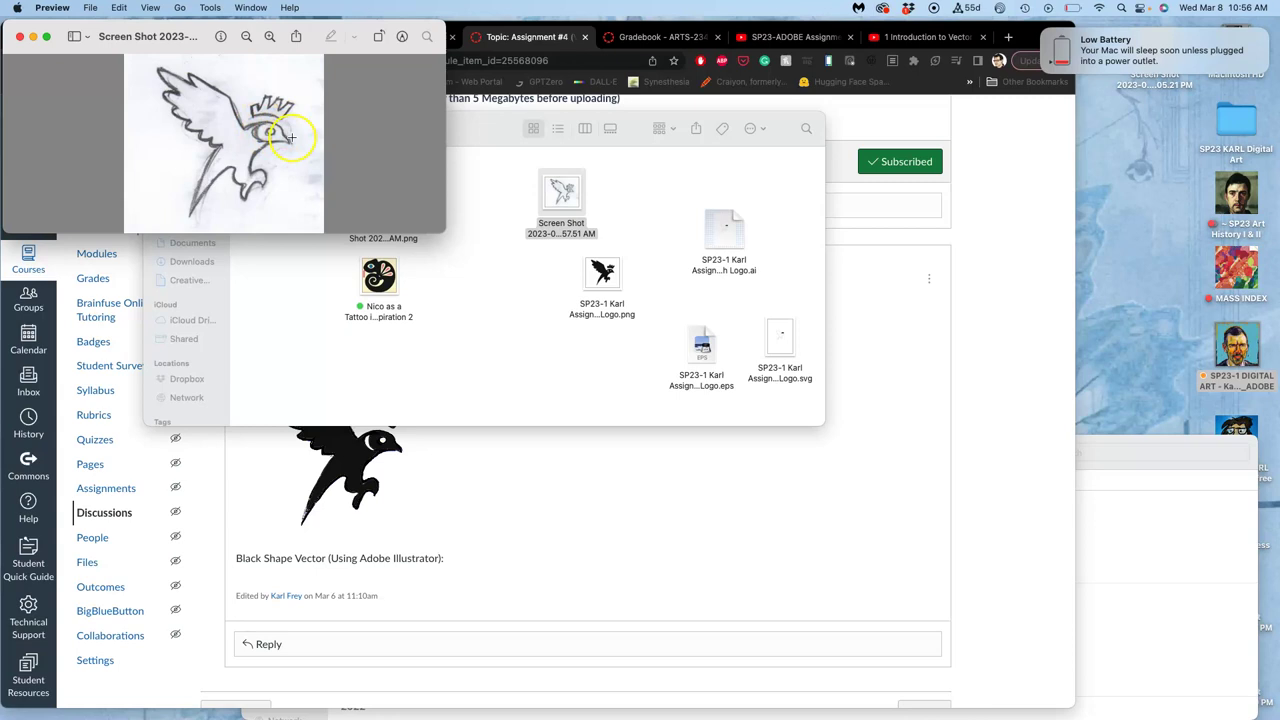
left_click(20, 36)
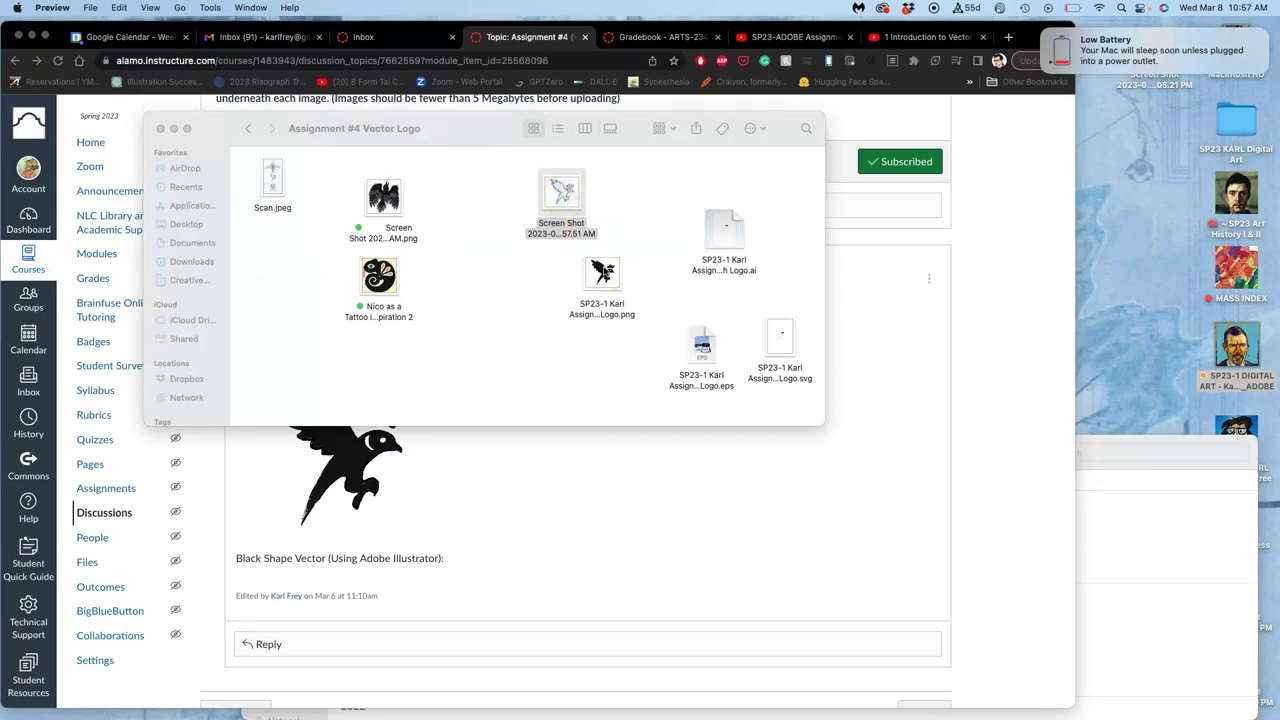
Step: Open the refined sketch logo PNG in Adobe Illustrator 2022 and bring its whole window into view
right_click(605, 277)
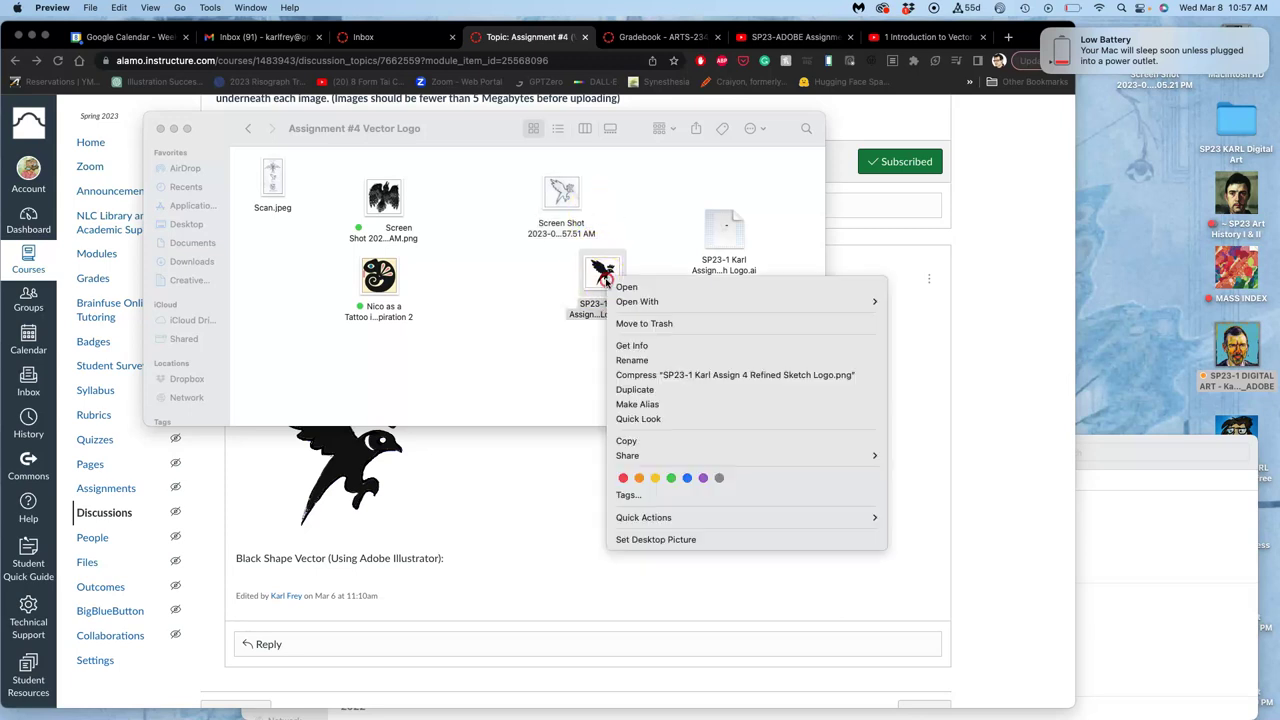
mouse_move(628, 302)
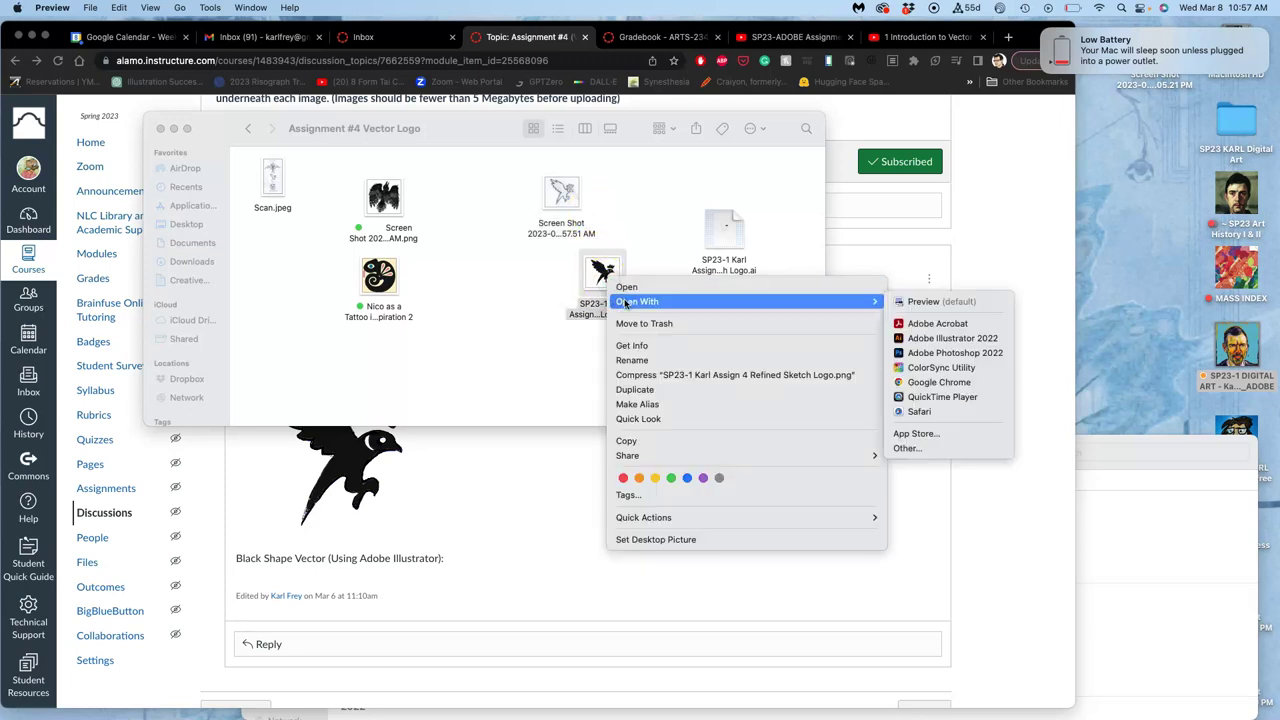
left_click(940, 339)
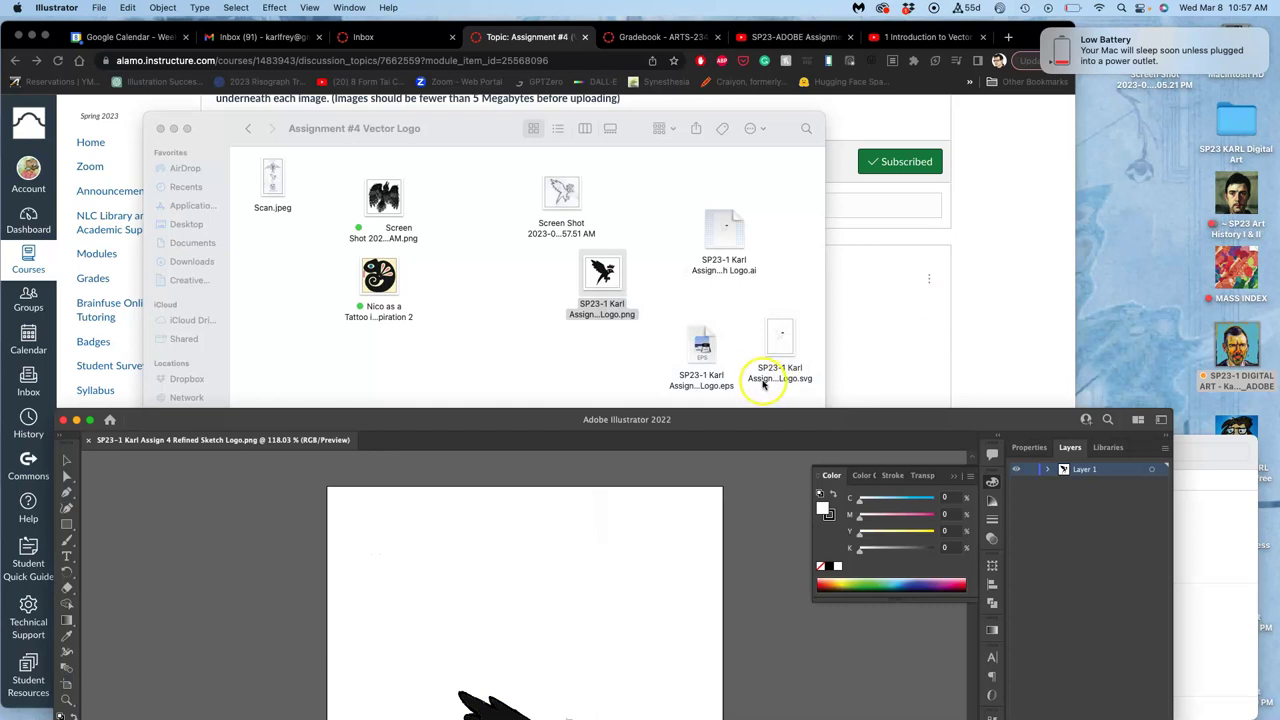
double_click(737, 419)
Step: Examine the edges of the black bird image up close
left_click(560, 343)
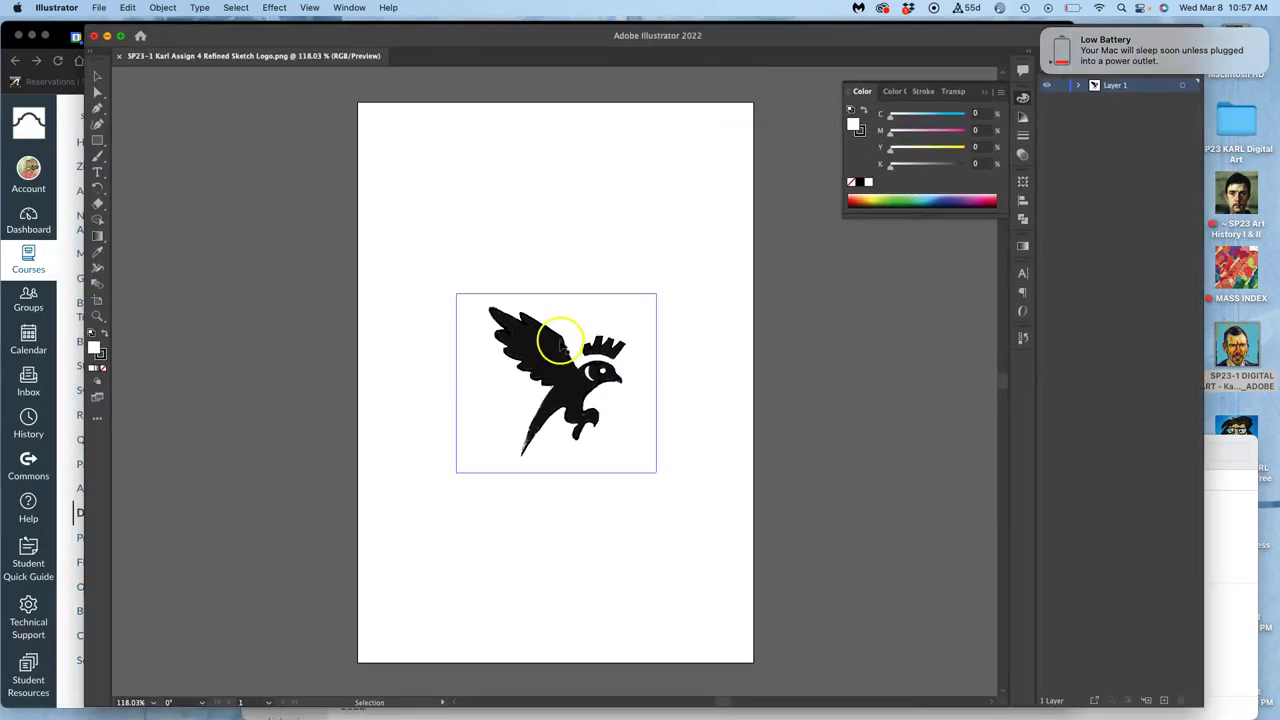
scroll(560, 347, "up", 10)
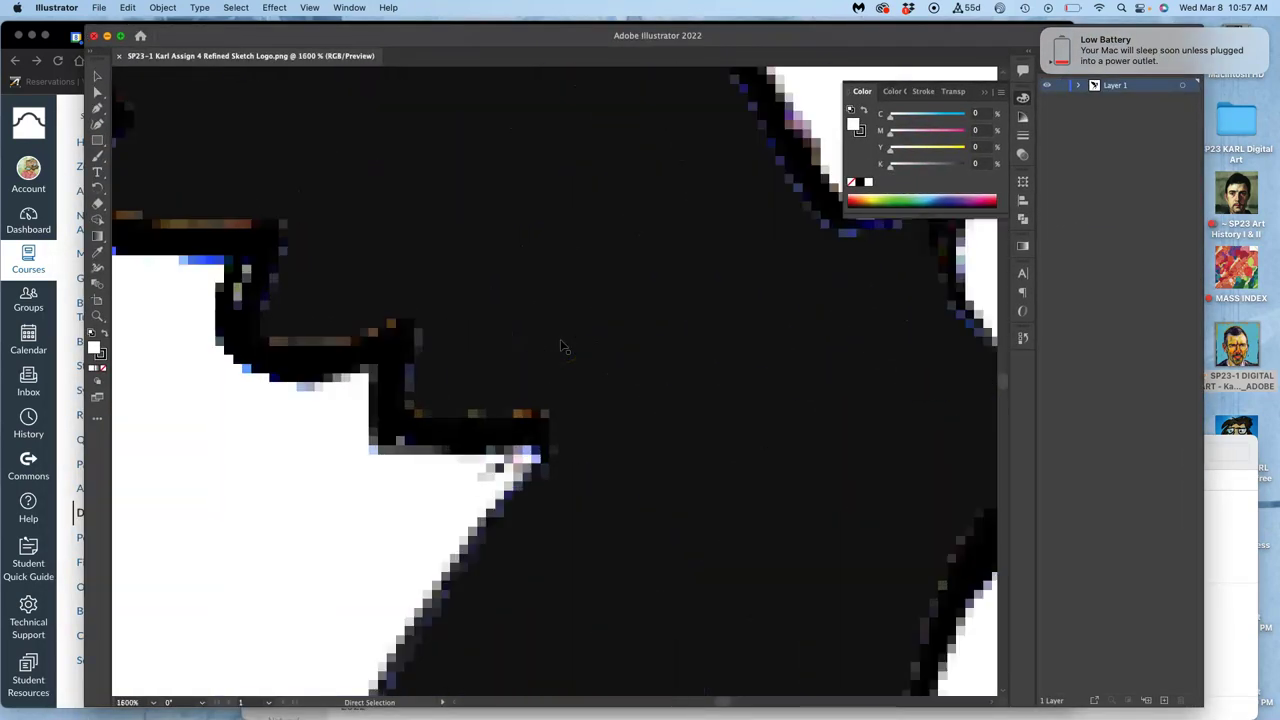
scroll(560, 347, "down", 10)
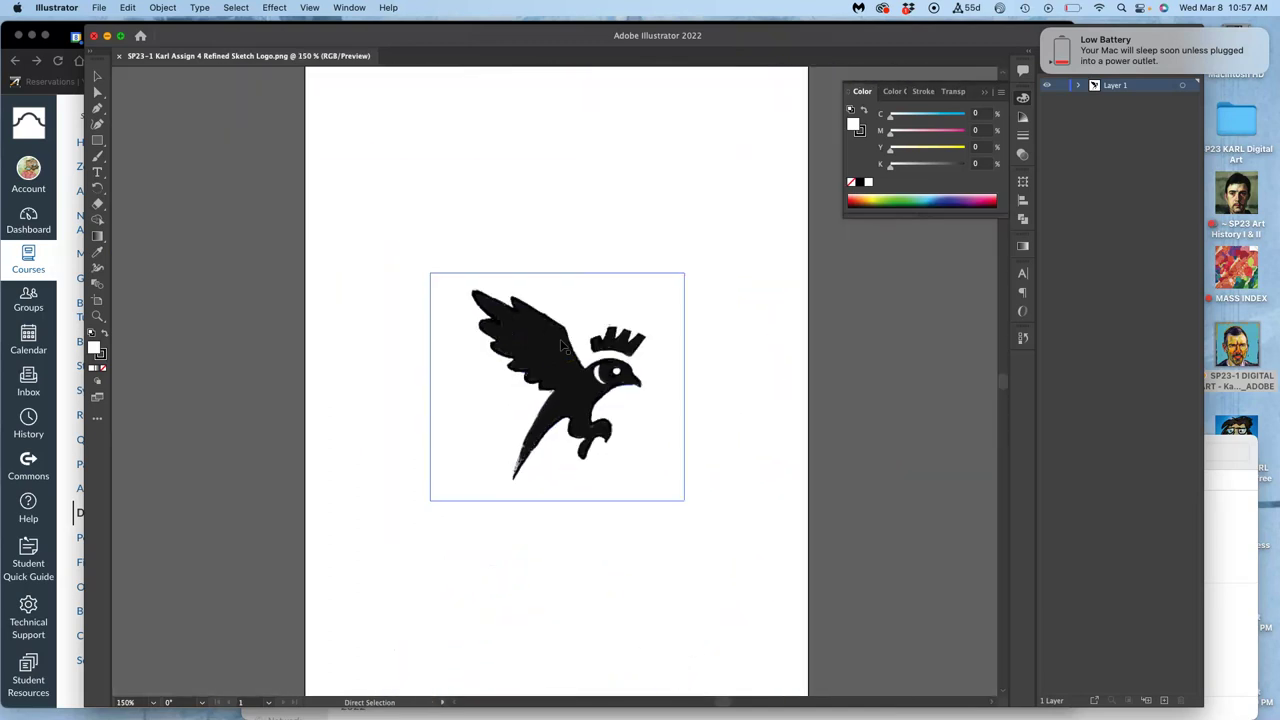
left_click(830, 214)
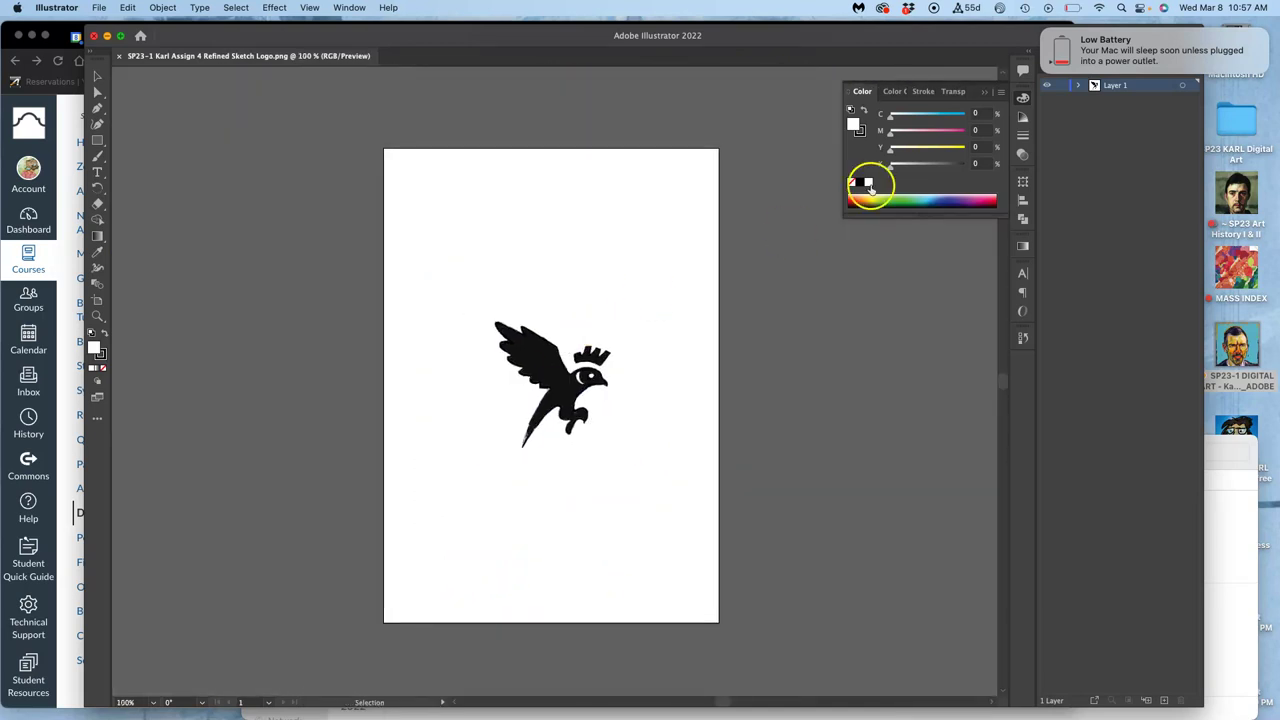
Step: Dim the images on Layer 1 to 20% in its layer options
double_click(1153, 88)
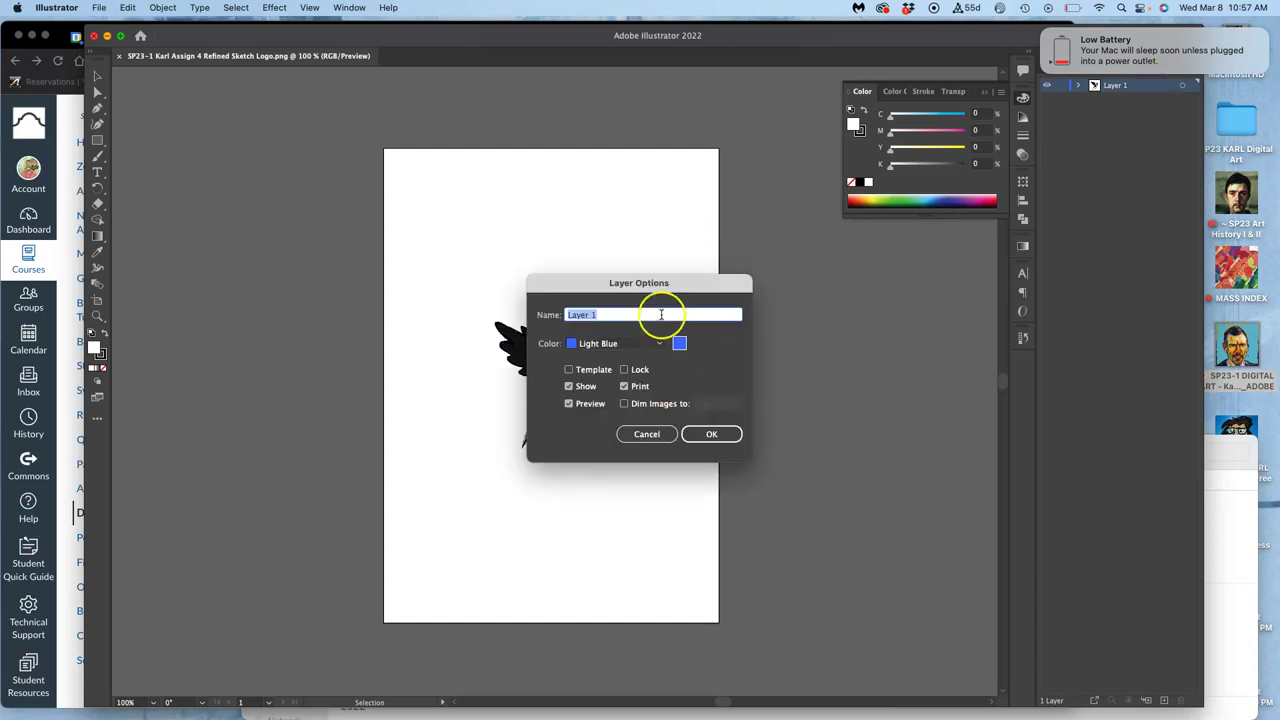
left_click(624, 404)
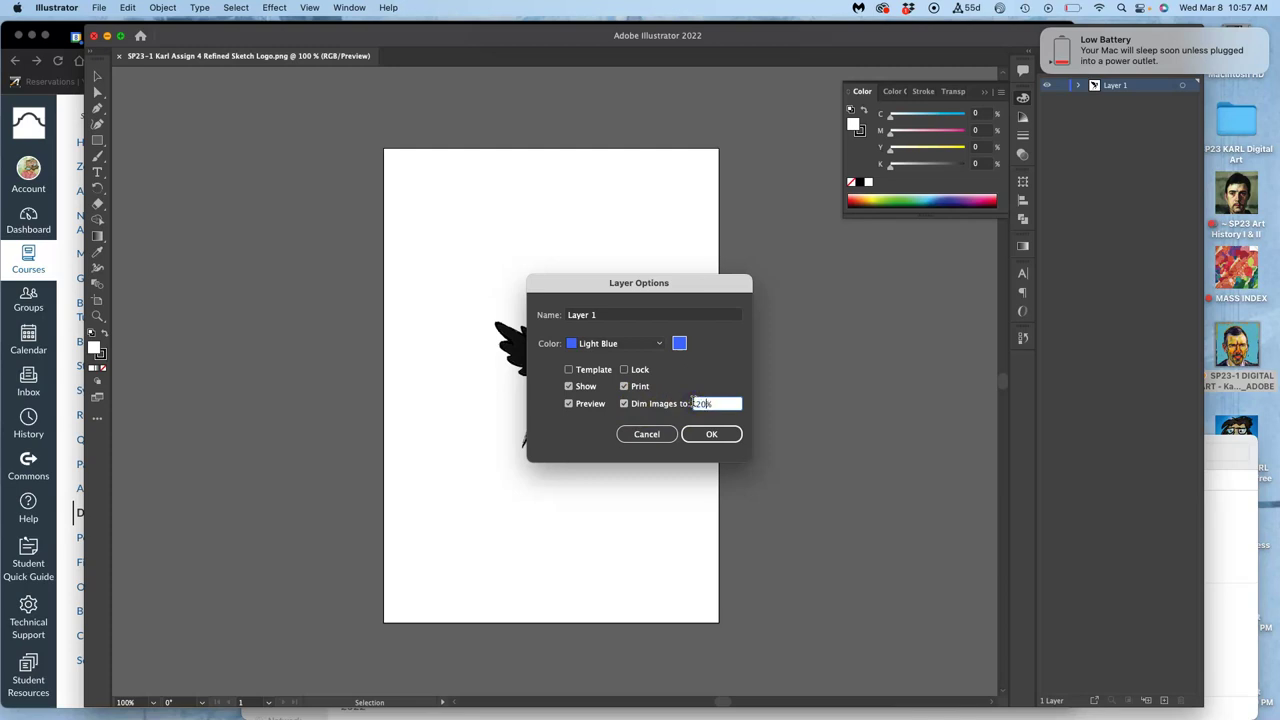
left_click(711, 433)
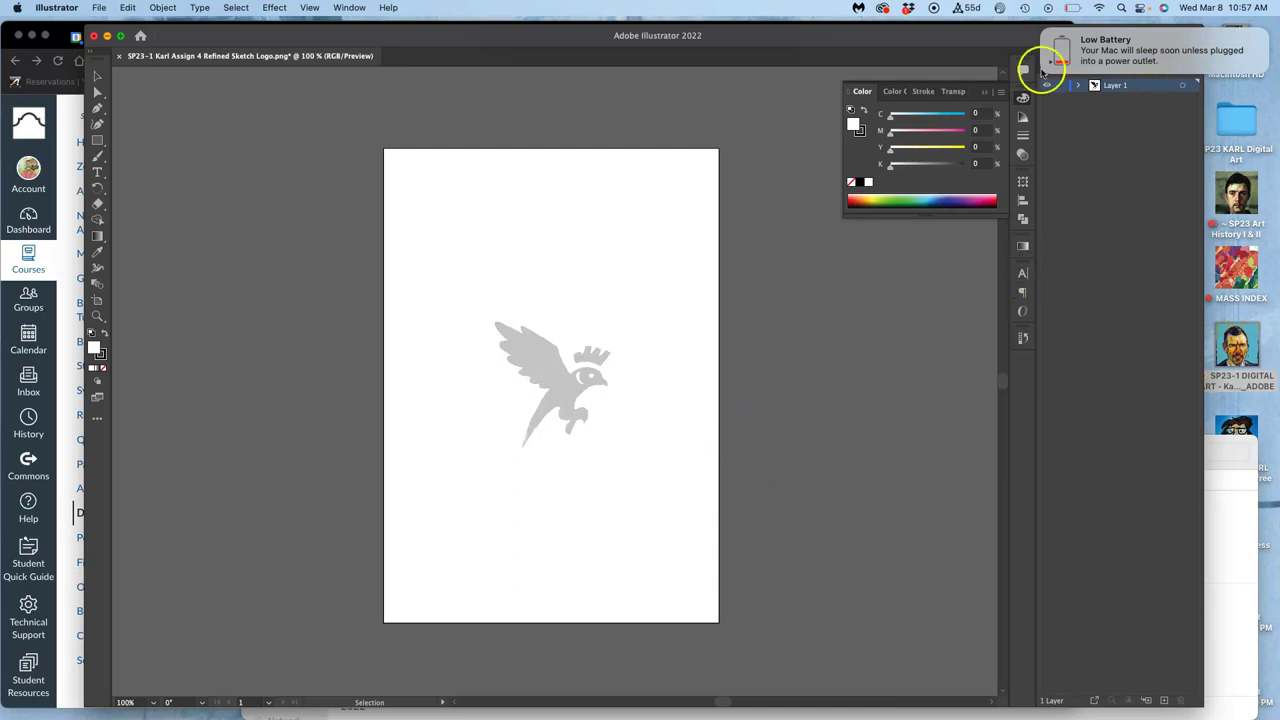
Step: Reposition the program window, lock Layer 1 and add a new layer above it
left_click_drag(980, 35, 983, 72)
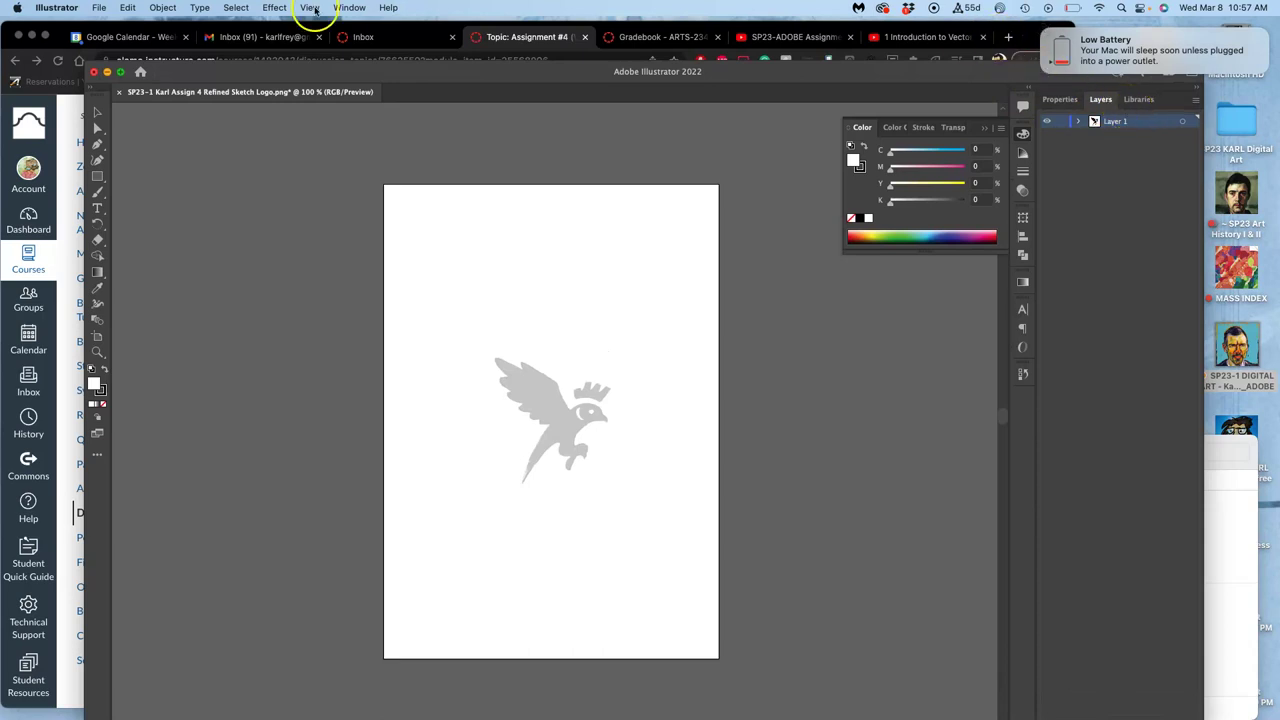
left_click_drag(88, 62, 80, 128)
left_click_drag(180, 137, 147, 106)
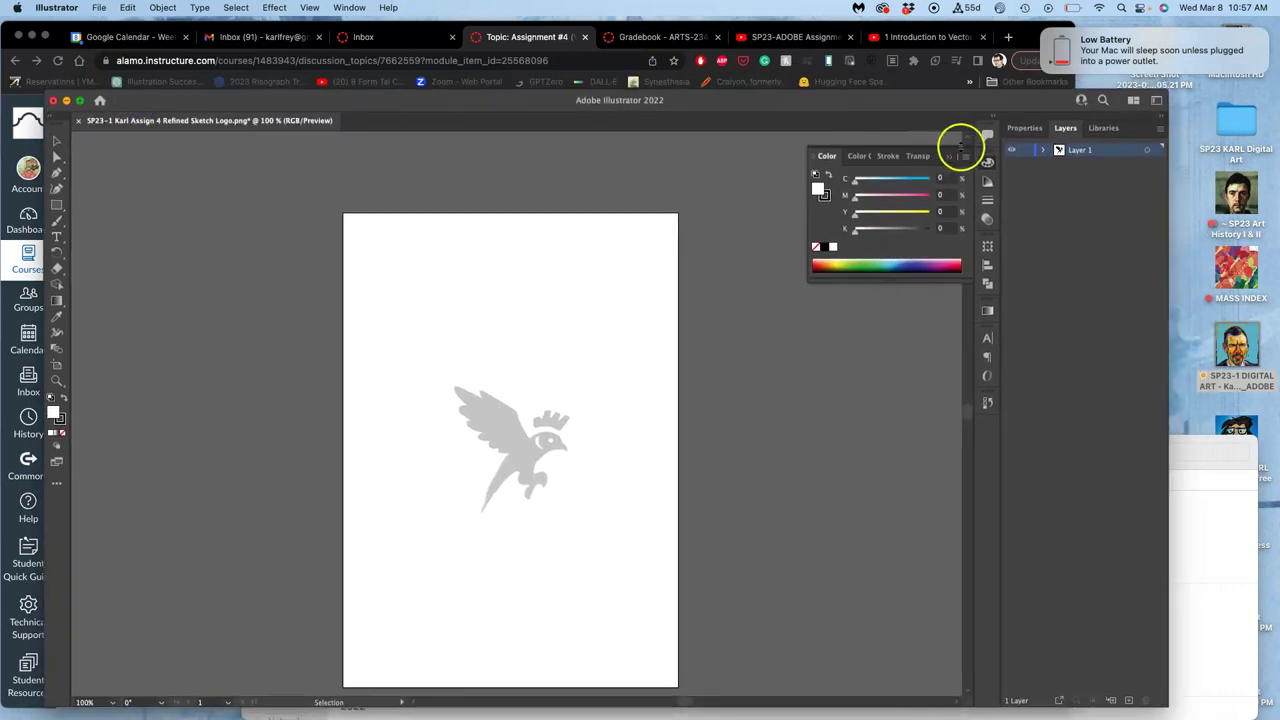
left_click(1012, 150)
left_click(1012, 150)
left_click(1012, 150)
left_click(1012, 150)
left_click(1129, 700)
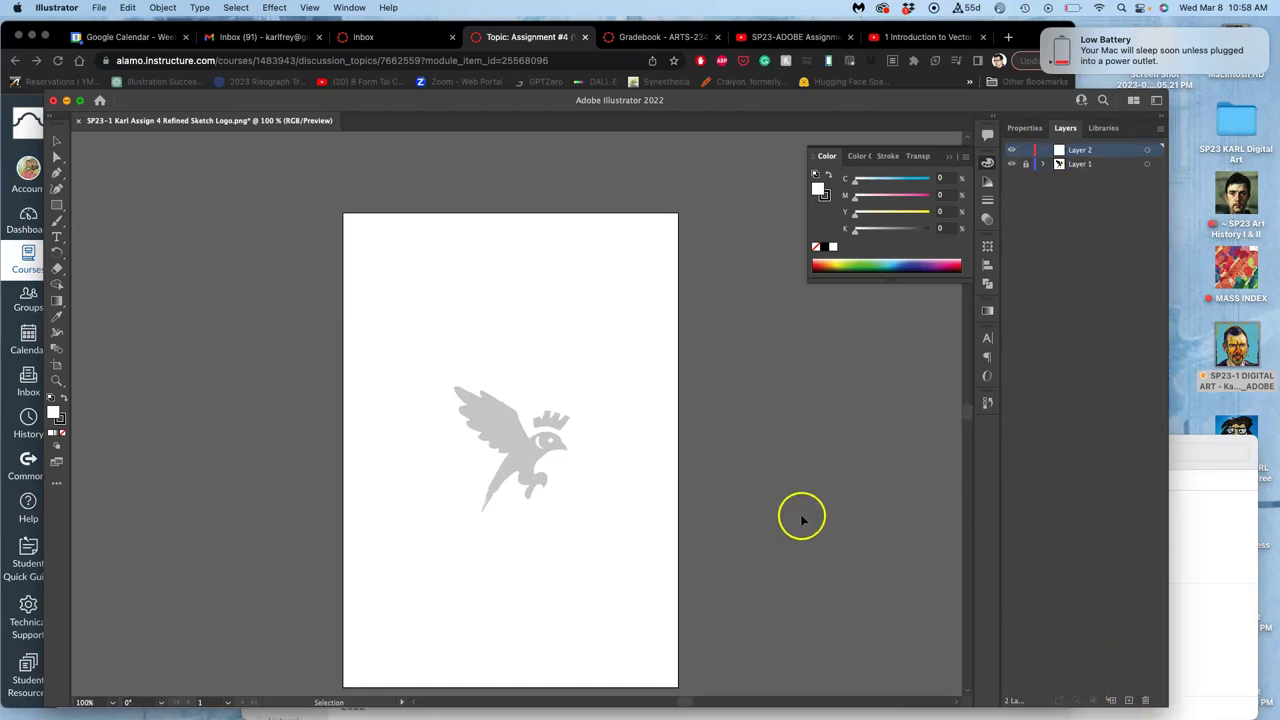
Step: Place the pencil bird sketch screenshot from the assignment folder on Layer 2 and align it over the dimmed bird
left_click(1222, 541)
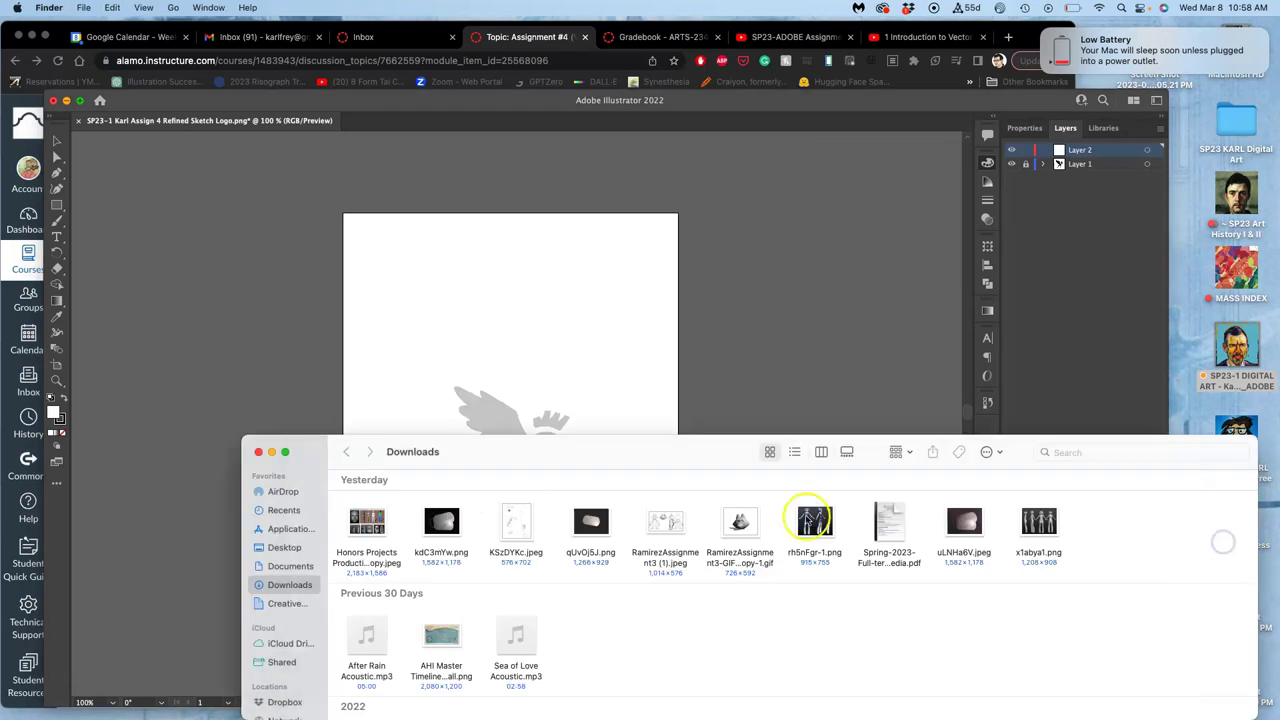
left_click(256, 454)
left_click(561, 190)
left_click_drag(561, 190, 534, 455)
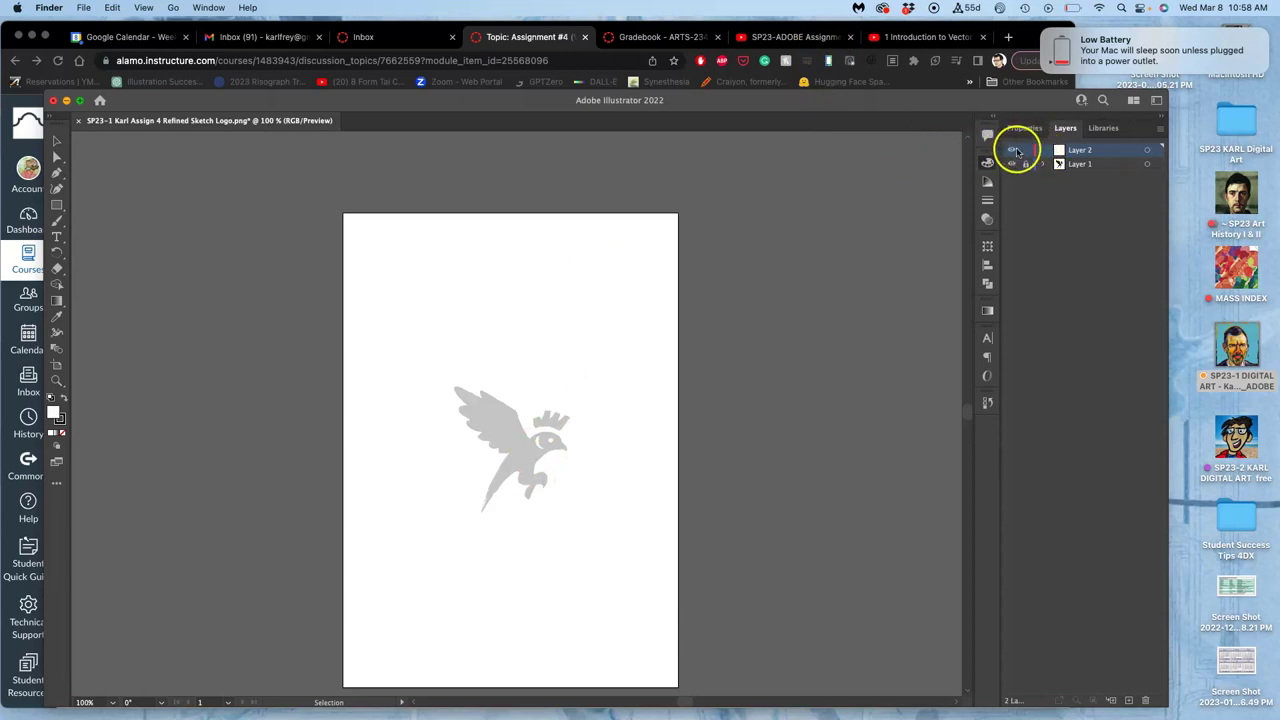
left_click(1017, 151)
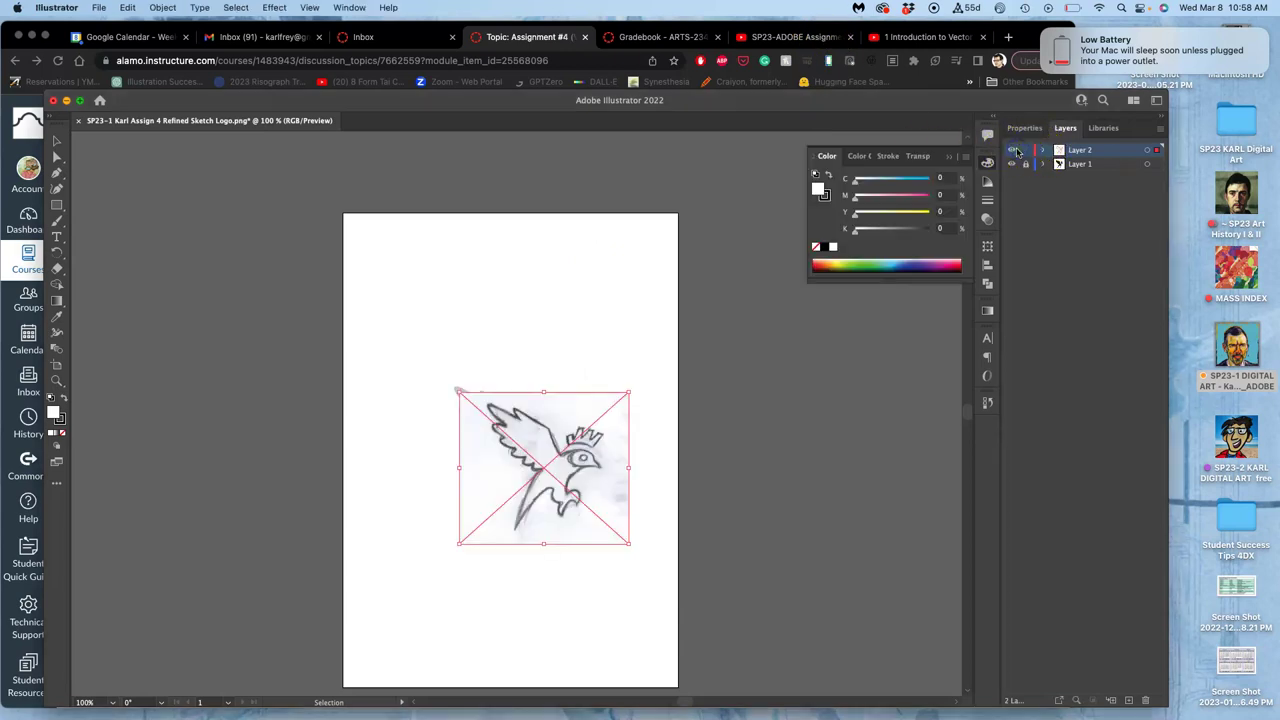
mouse_move(601, 452)
left_mouse_down()
mouse_move(590, 535)
mouse_move(571, 436)
left_mouse_up()
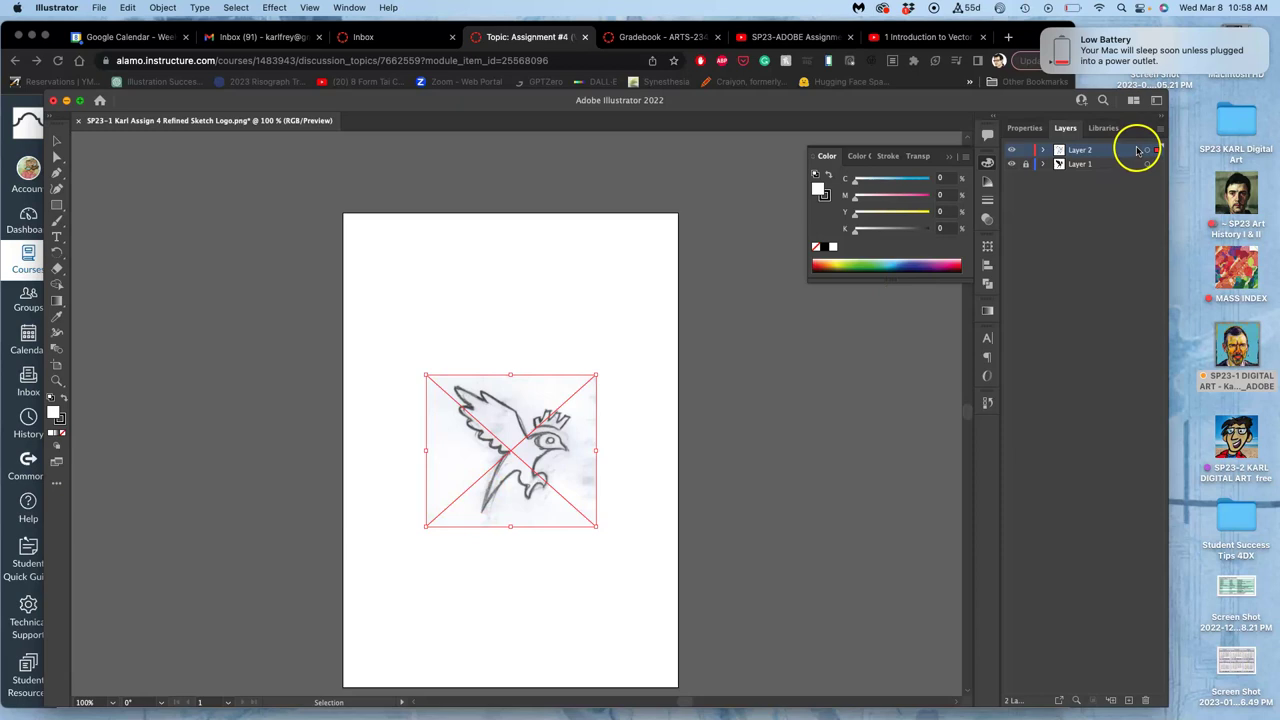
Step: Turn on image dimming for Layer 2 and set it to 20%, then deselect the sketch
double_click(1137, 150)
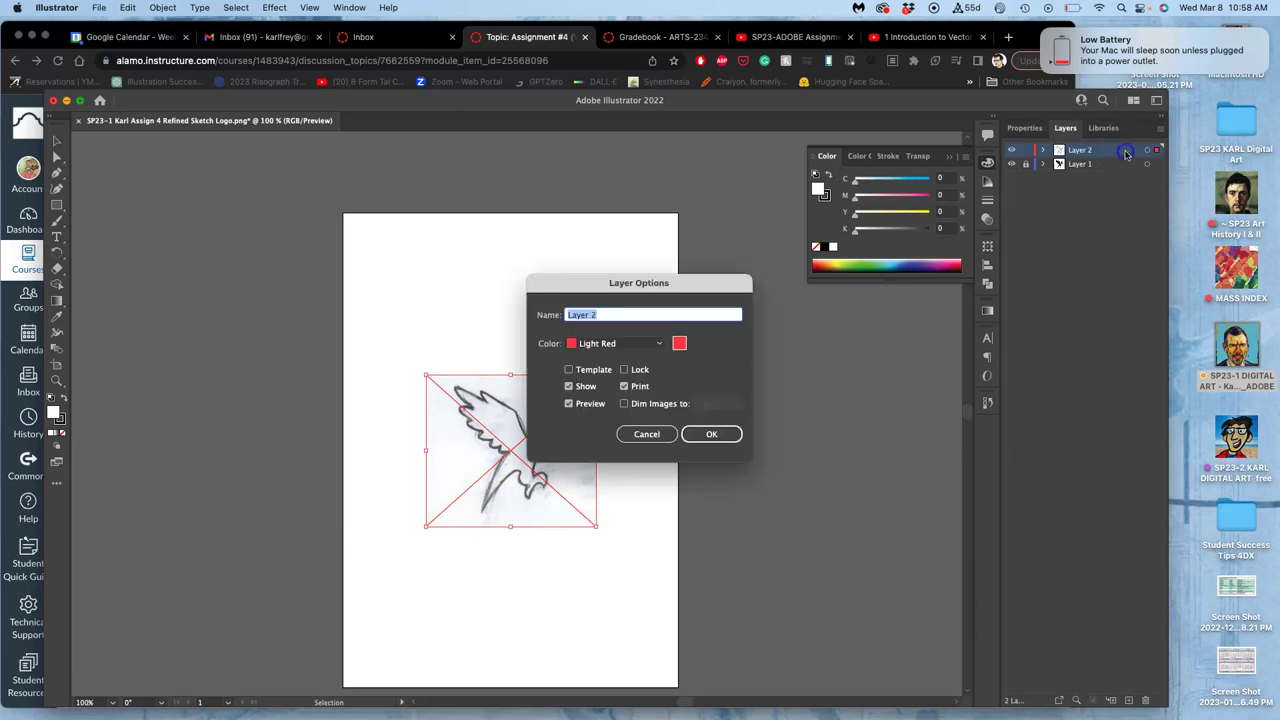
left_click(624, 404)
left_click(702, 434)
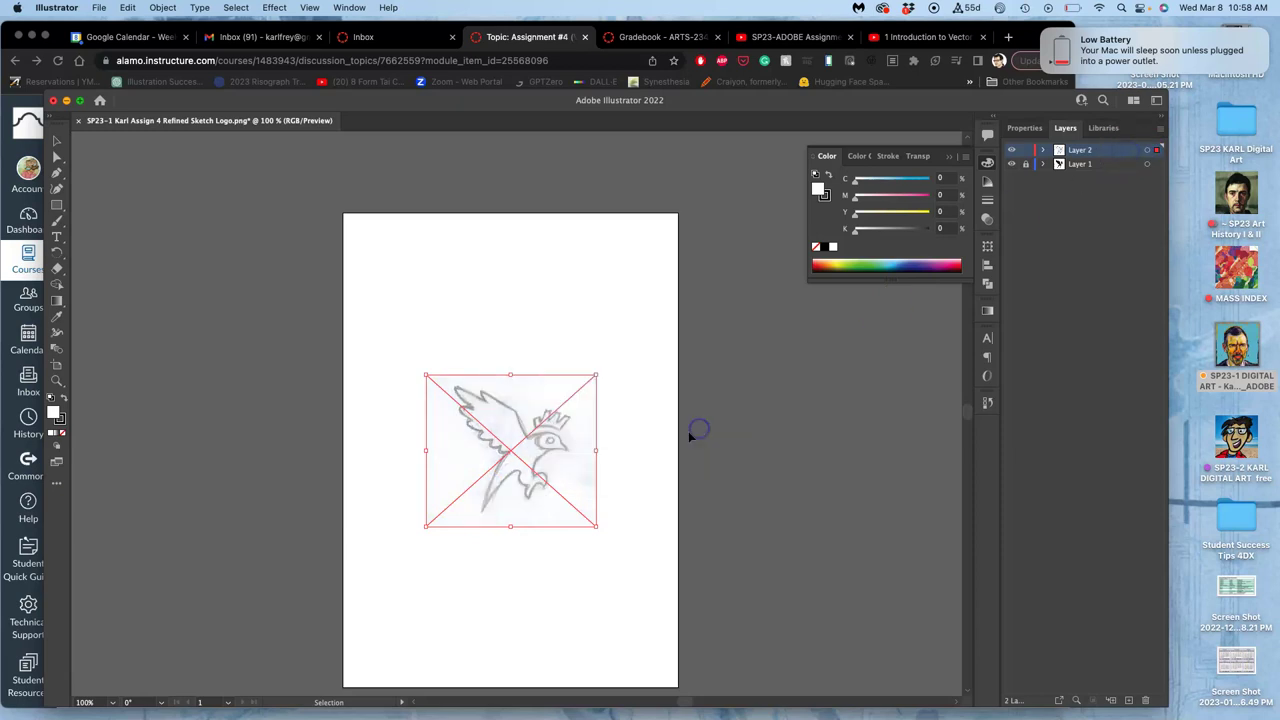
key("super+equal")
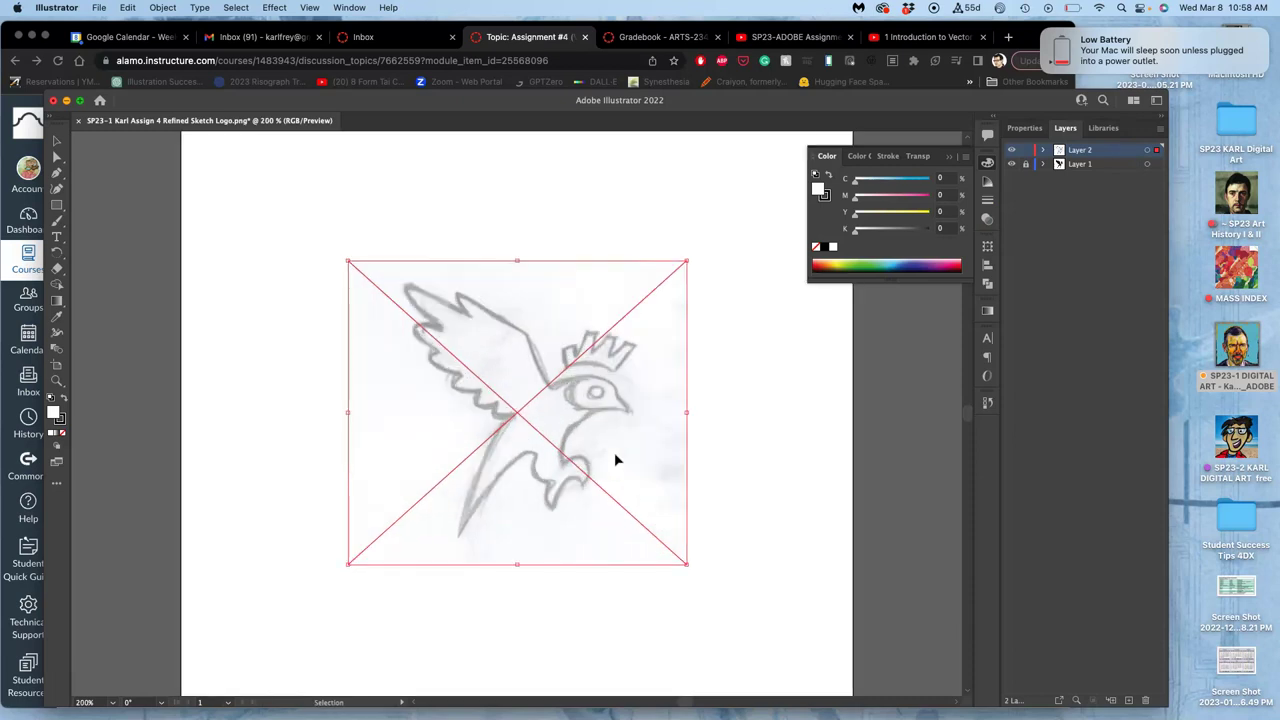
double_click(1127, 149)
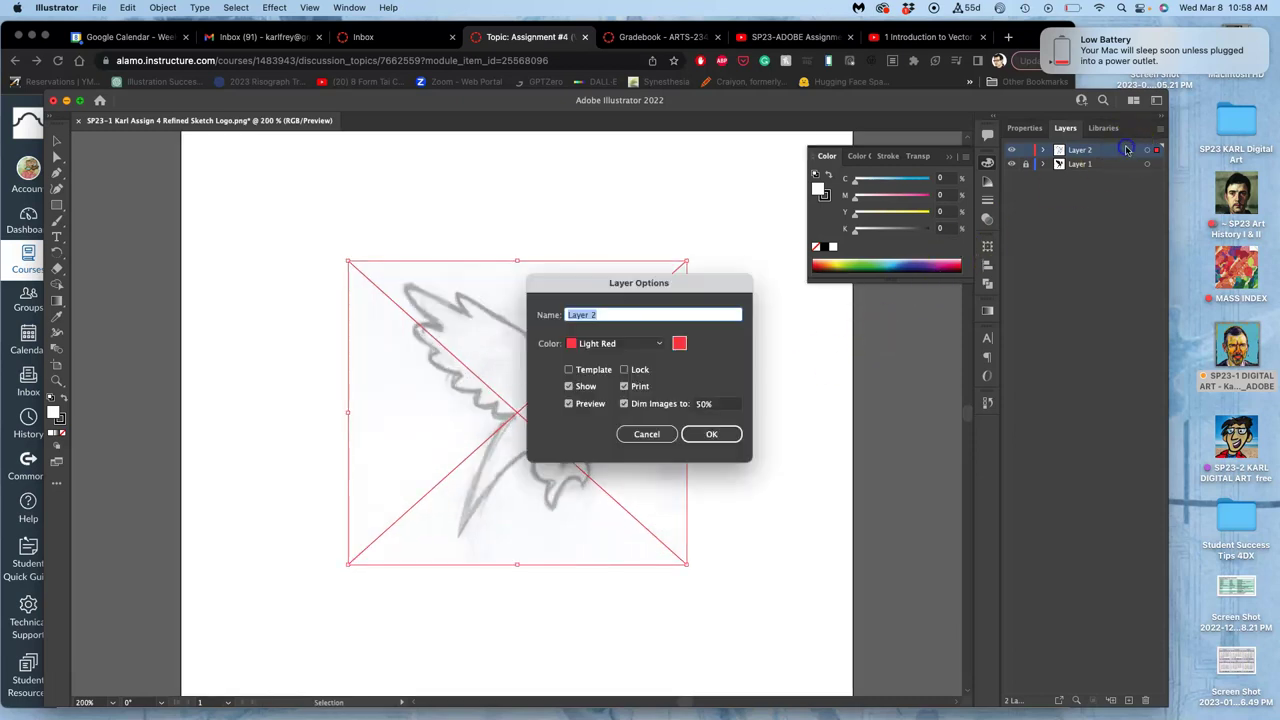
left_click(703, 403)
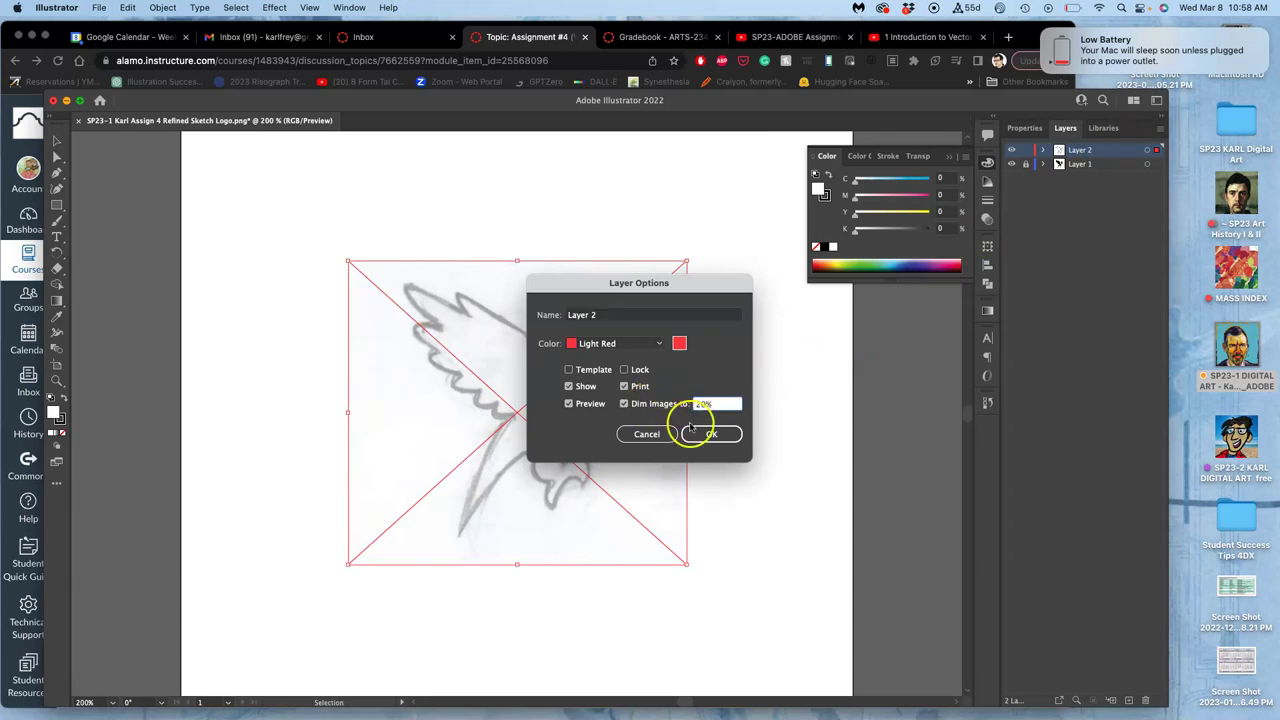
left_click(706, 433)
left_click(725, 417)
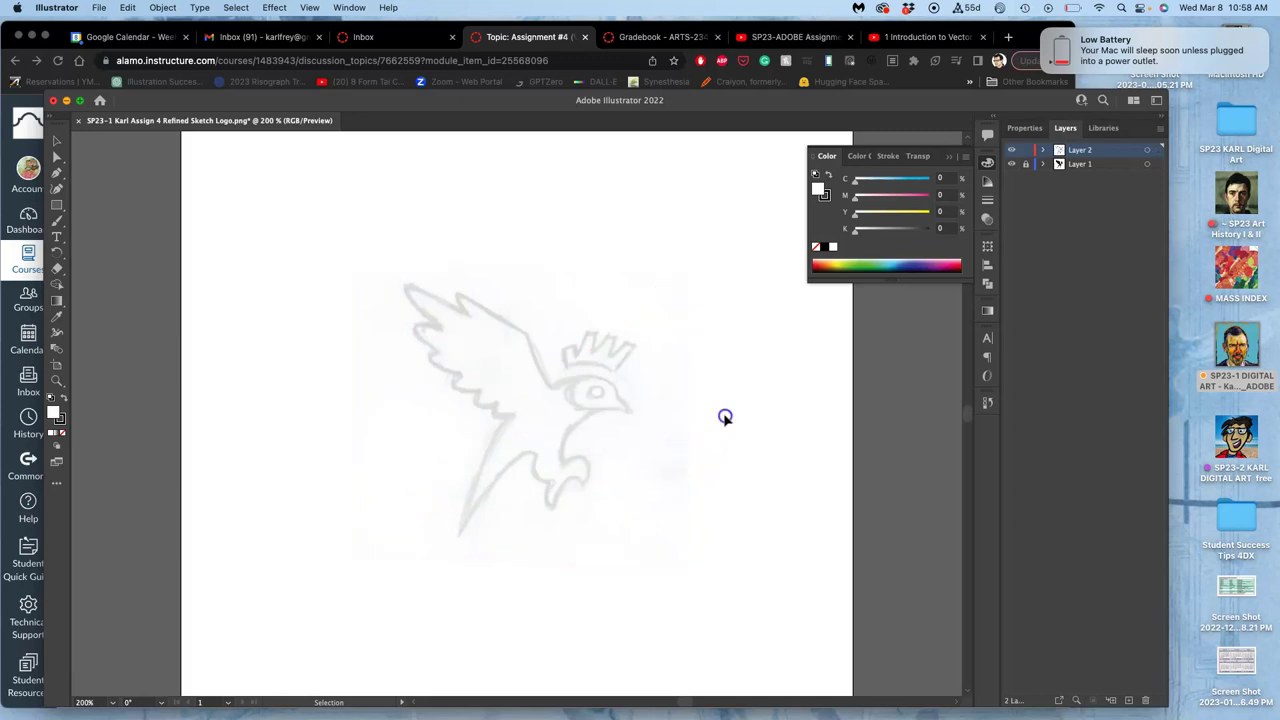
Step: Toggle Layer 2's visibility to compare the pencil sketch with the bird image beneath it
left_click(1013, 150)
left_click(1013, 150)
left_click(1013, 150)
left_click(1013, 150)
left_click(1013, 150, "super")
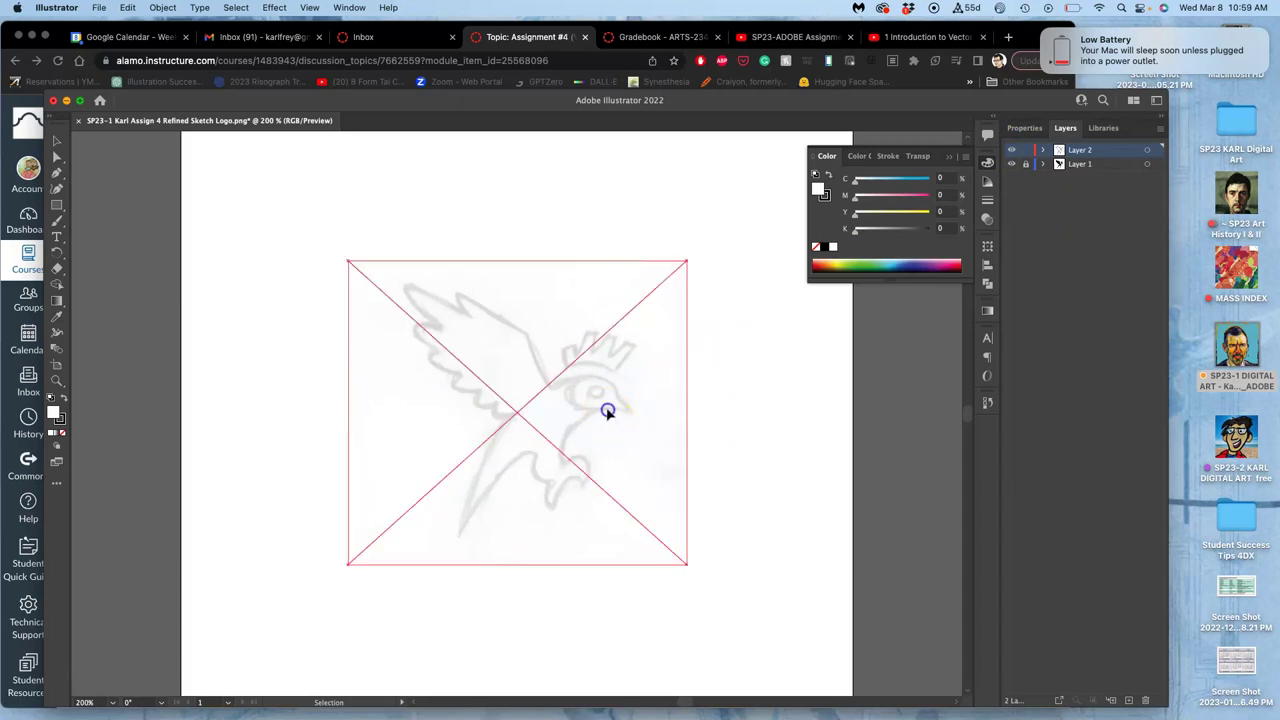
key("Return")
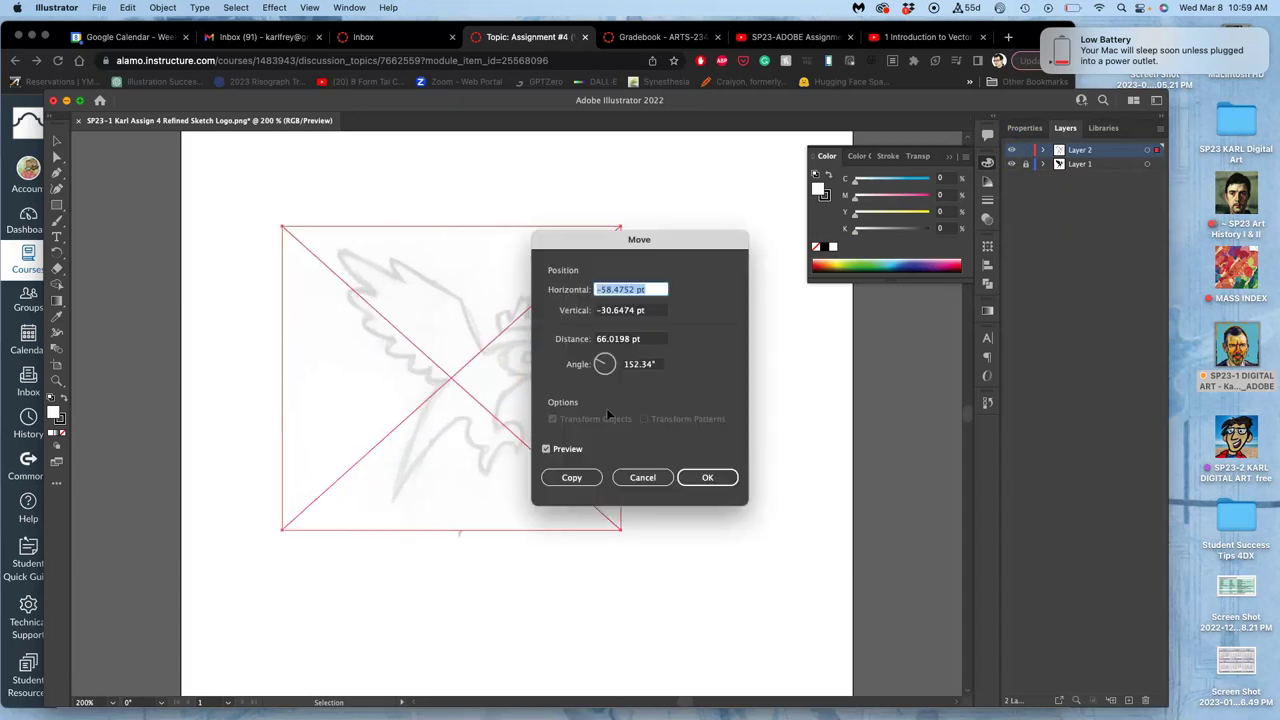
left_click(655, 480)
left_click(737, 457)
left_click(588, 425)
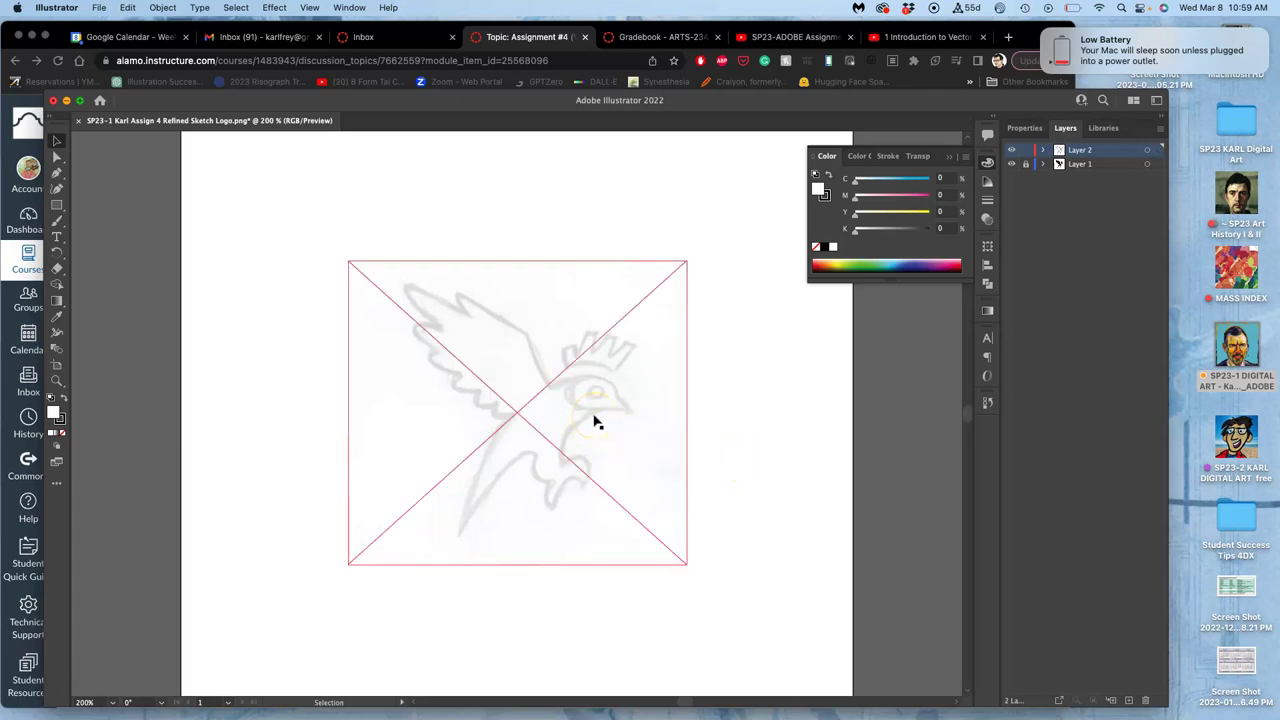
Step: Lower the opacity of Layer 2's sketch with the Transparency settings until the bird below shows through, then deselect it
left_click(778, 320)
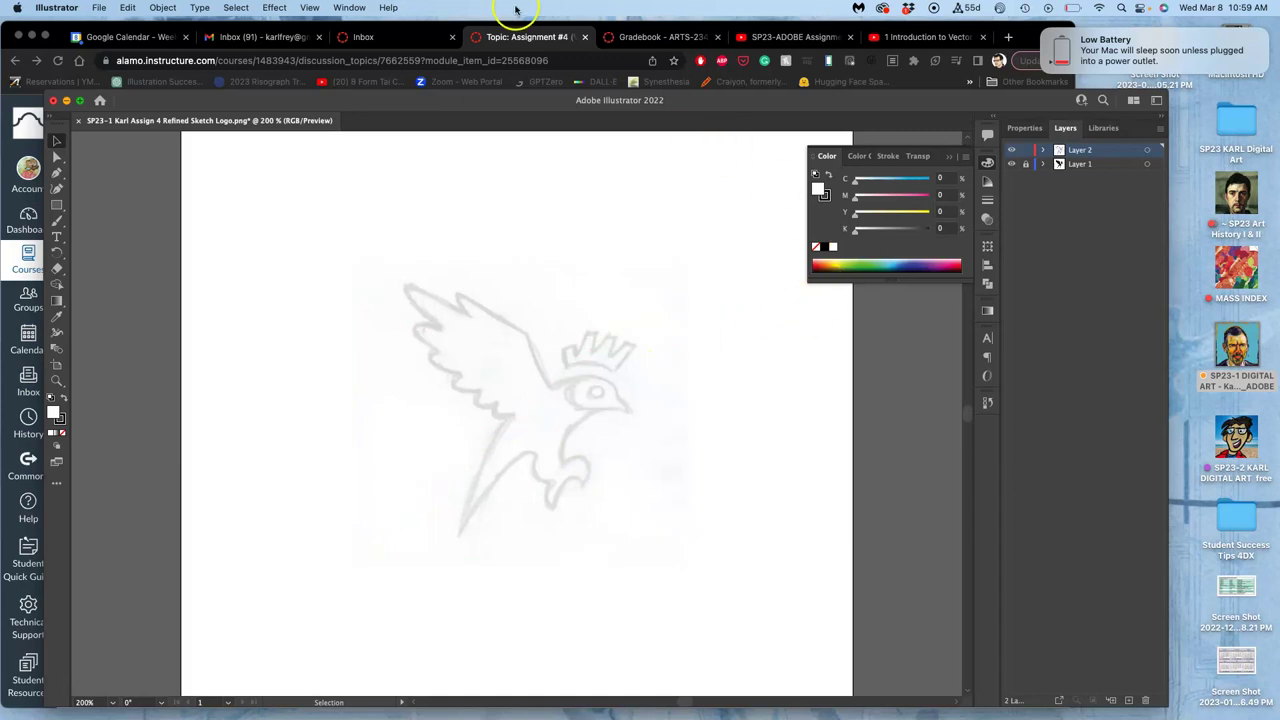
left_click(349, 7)
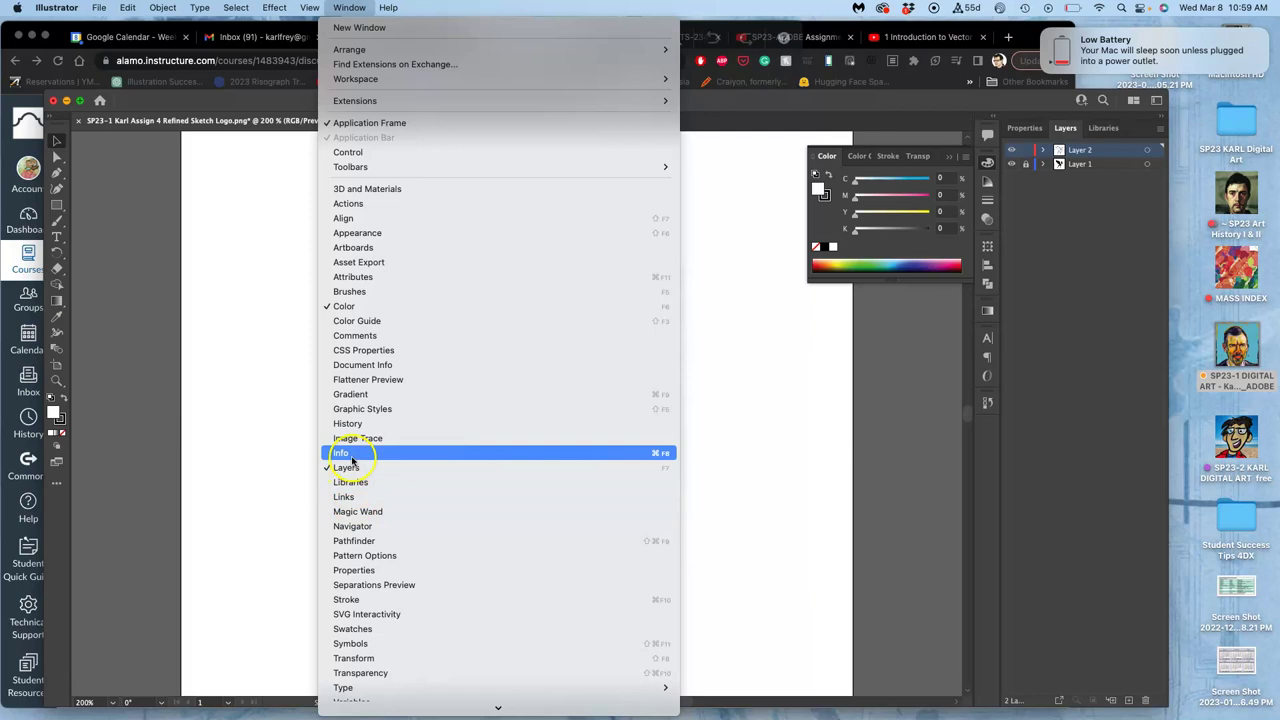
left_click(345, 672)
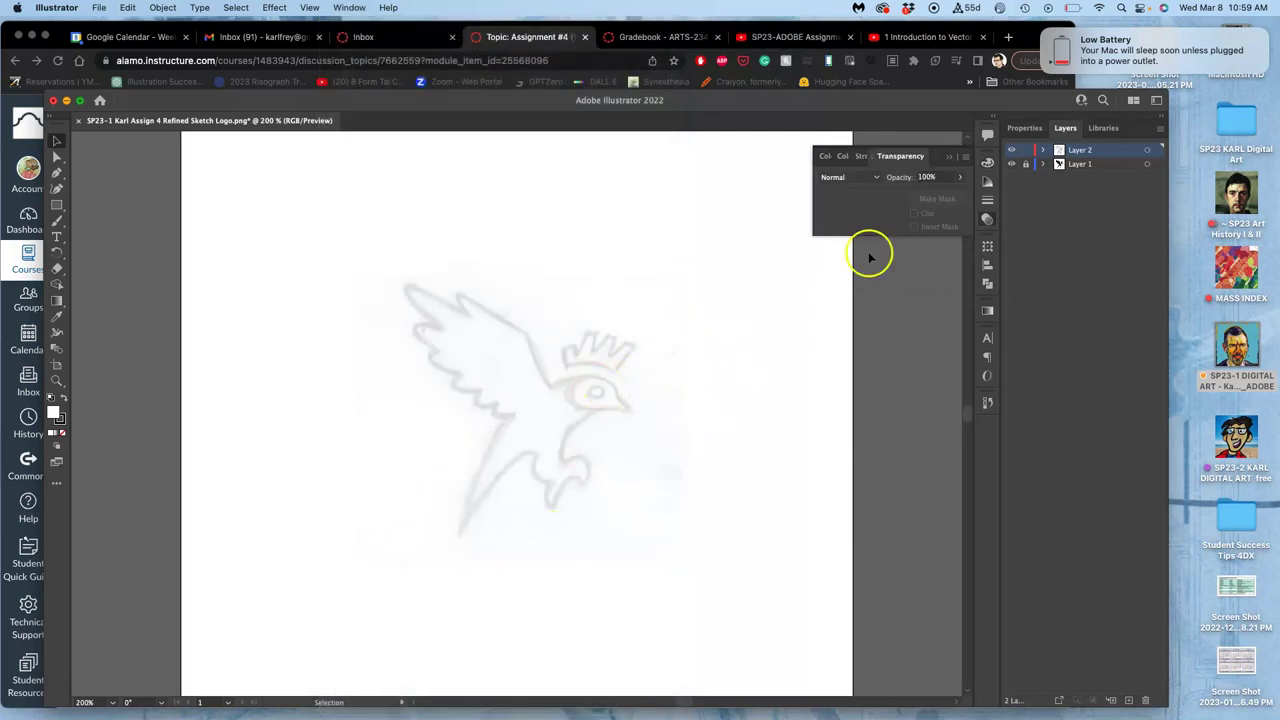
left_click(960, 177)
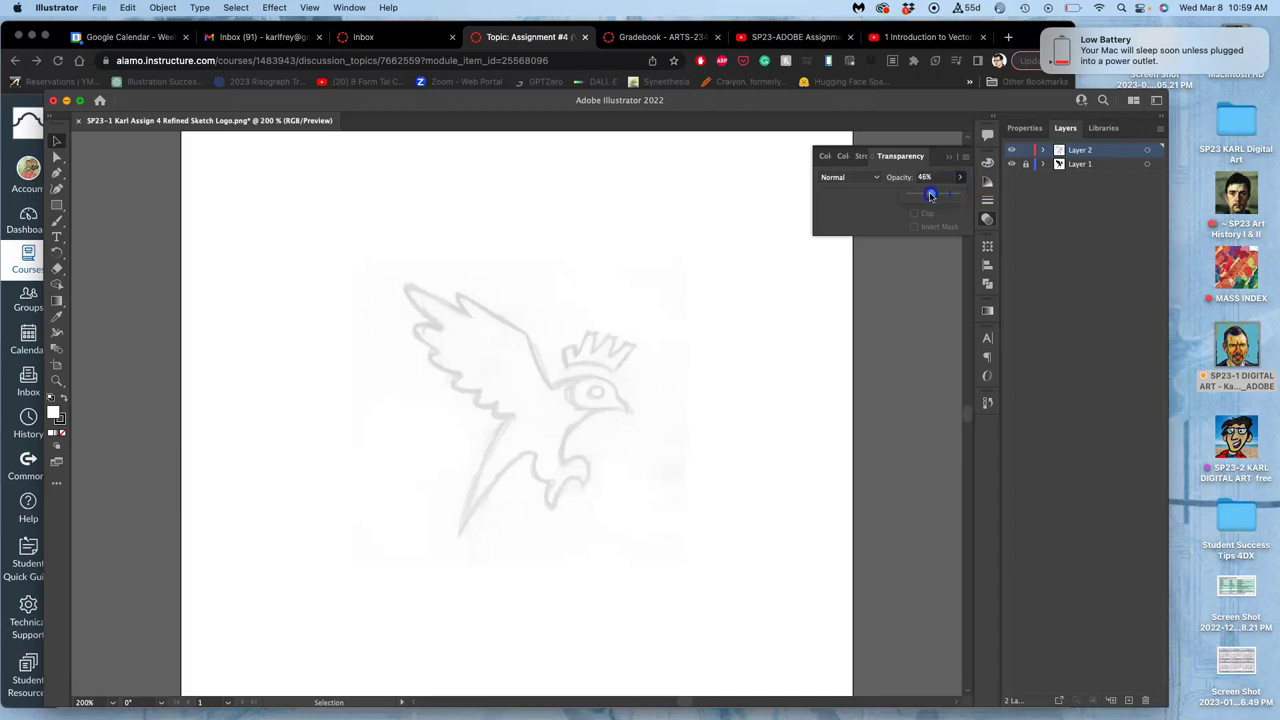
left_click(1147, 150)
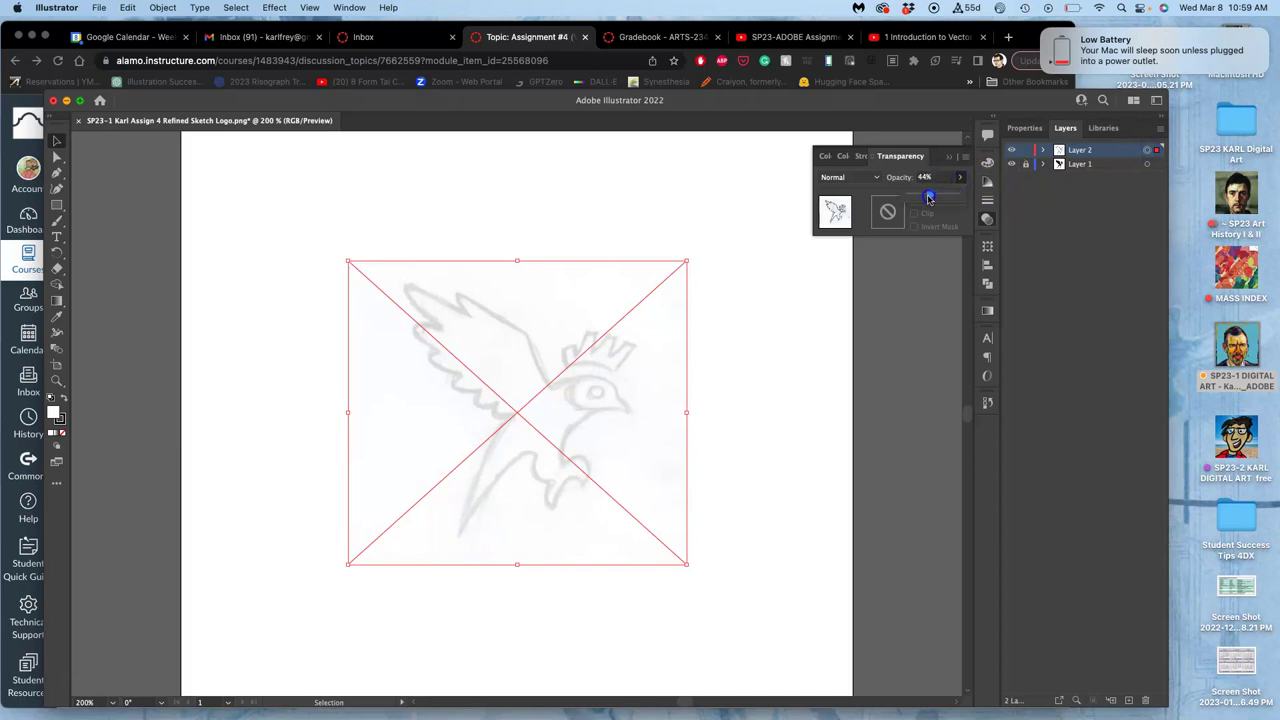
left_click_drag(937, 198, 943, 198)
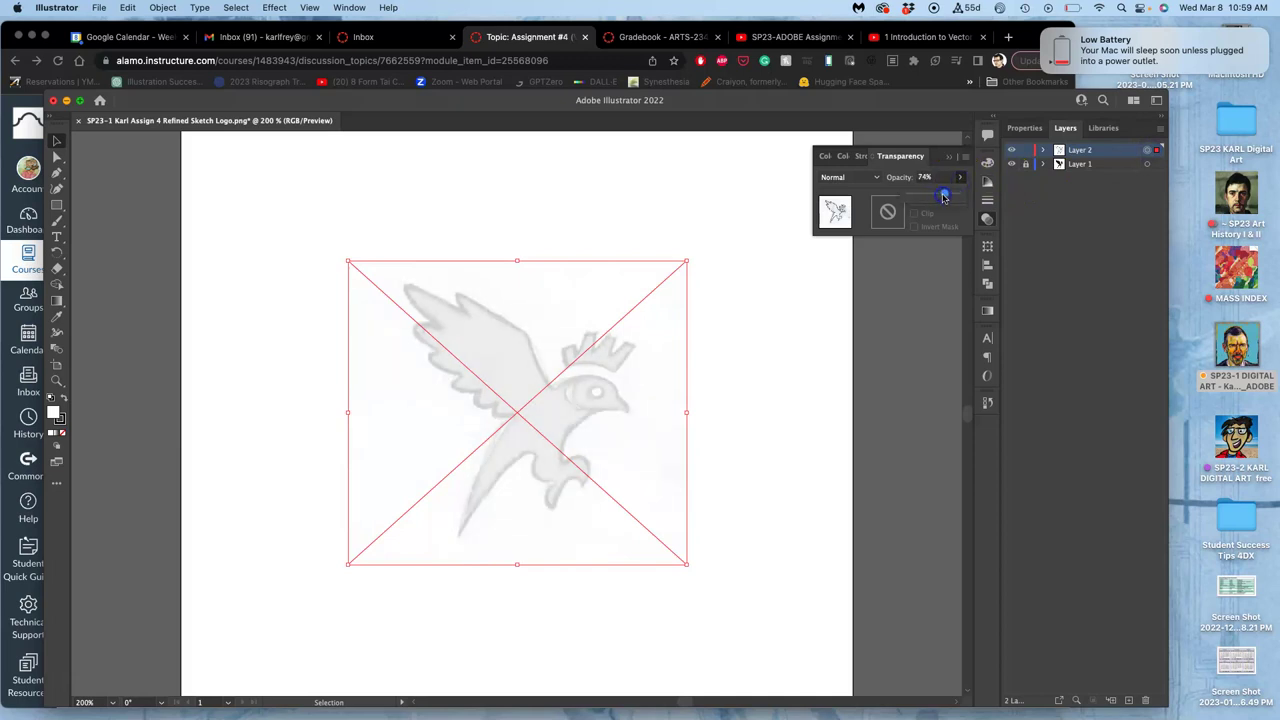
mouse_move(942, 197)
left_mouse_down()
mouse_move(954, 195)
mouse_move(936, 198)
left_mouse_up()
left_click(823, 313)
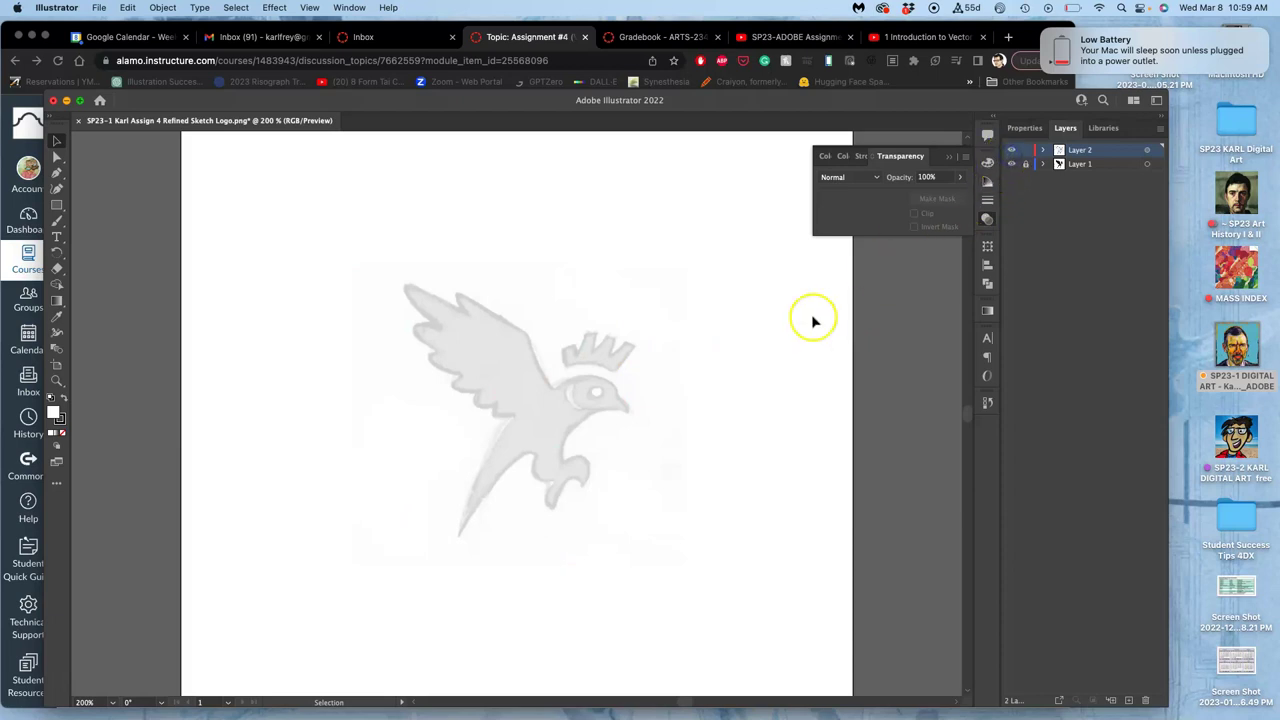
Step: Lock Layer 2 and toggle the visibility of Layer 1 and Layer 2 to compare the two sketches
left_click(1012, 163)
left_click(1020, 152)
left_click(1012, 164)
left_click(1012, 164)
left_click(1012, 150)
left_click(1012, 150)
left_click(1012, 164)
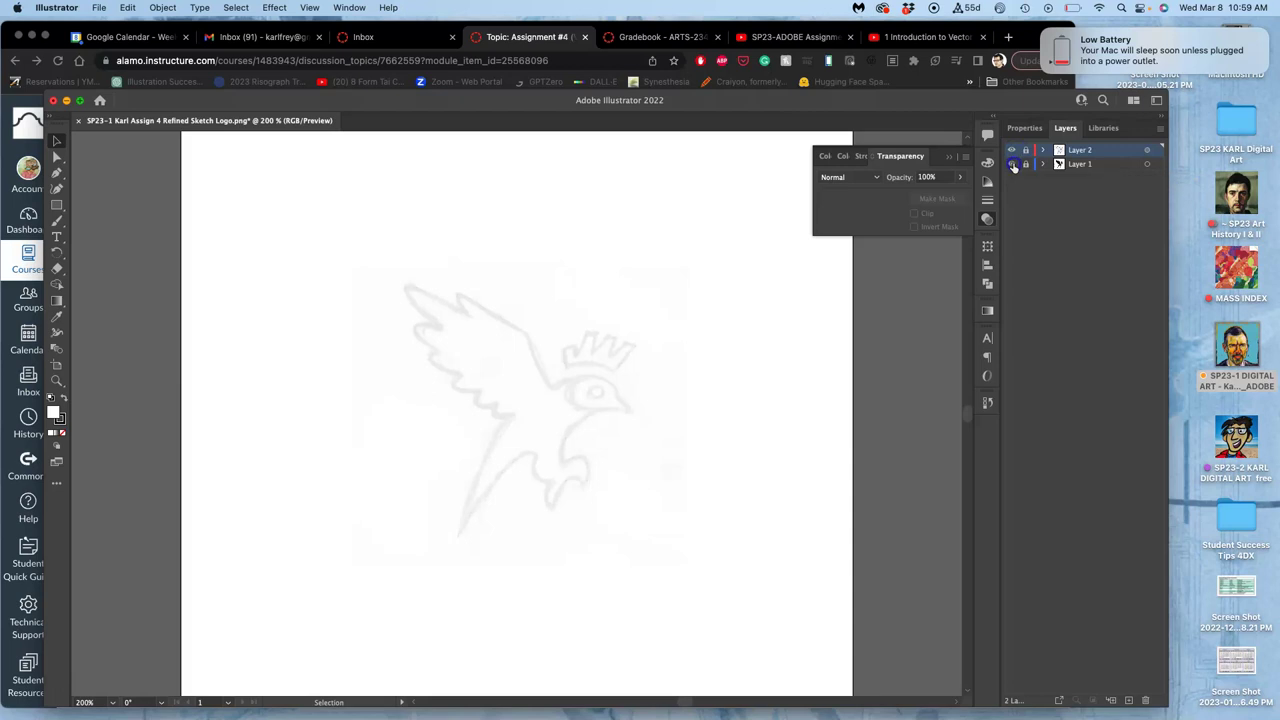
left_click(1012, 164)
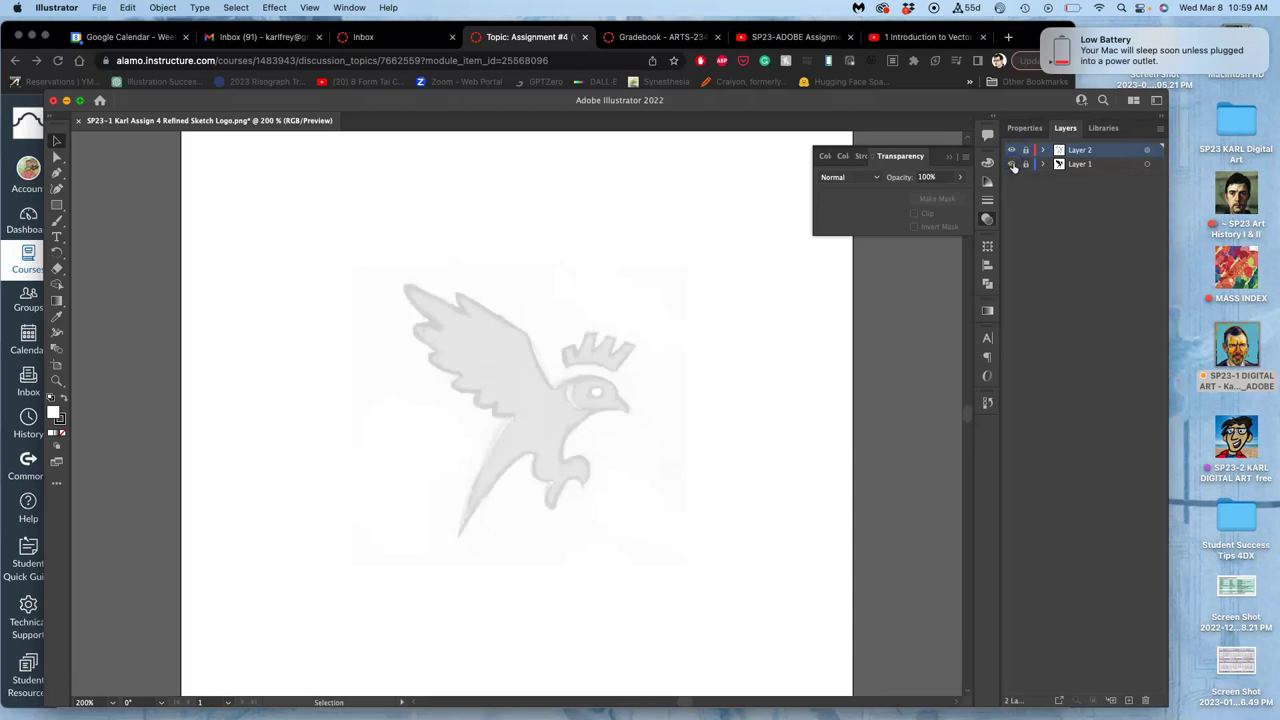
Step: Add a new empty layer above the two locked sketch layers for the vector drawing
left_click(1129, 699)
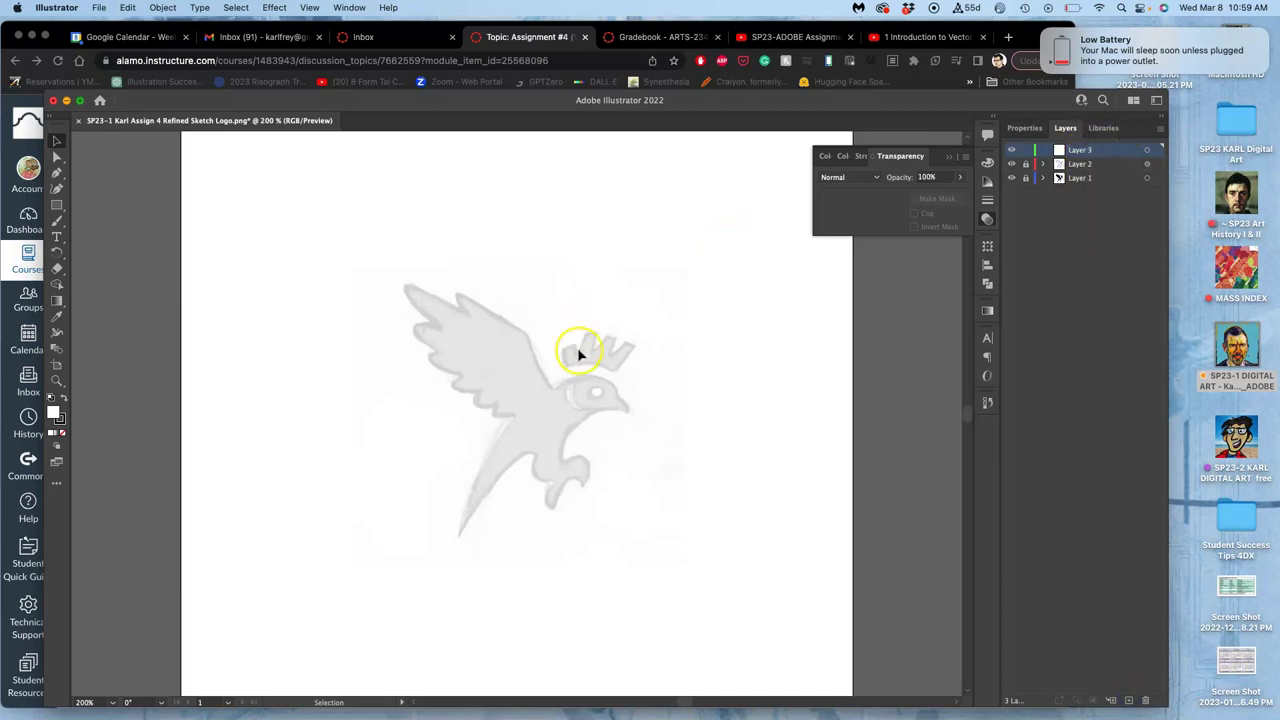
key("super+equal")
key("super+equal")
key("super+equal")
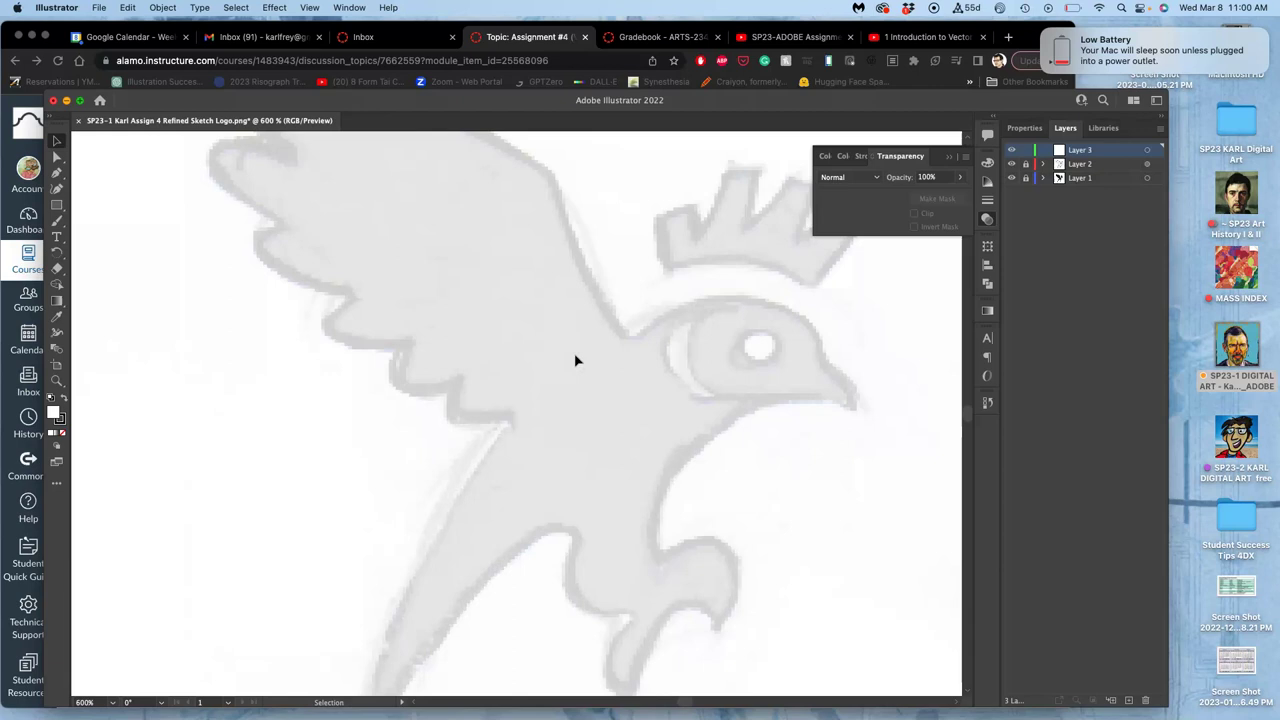
scroll(575, 360, "right", 5)
scroll(575, 360, "up", 2)
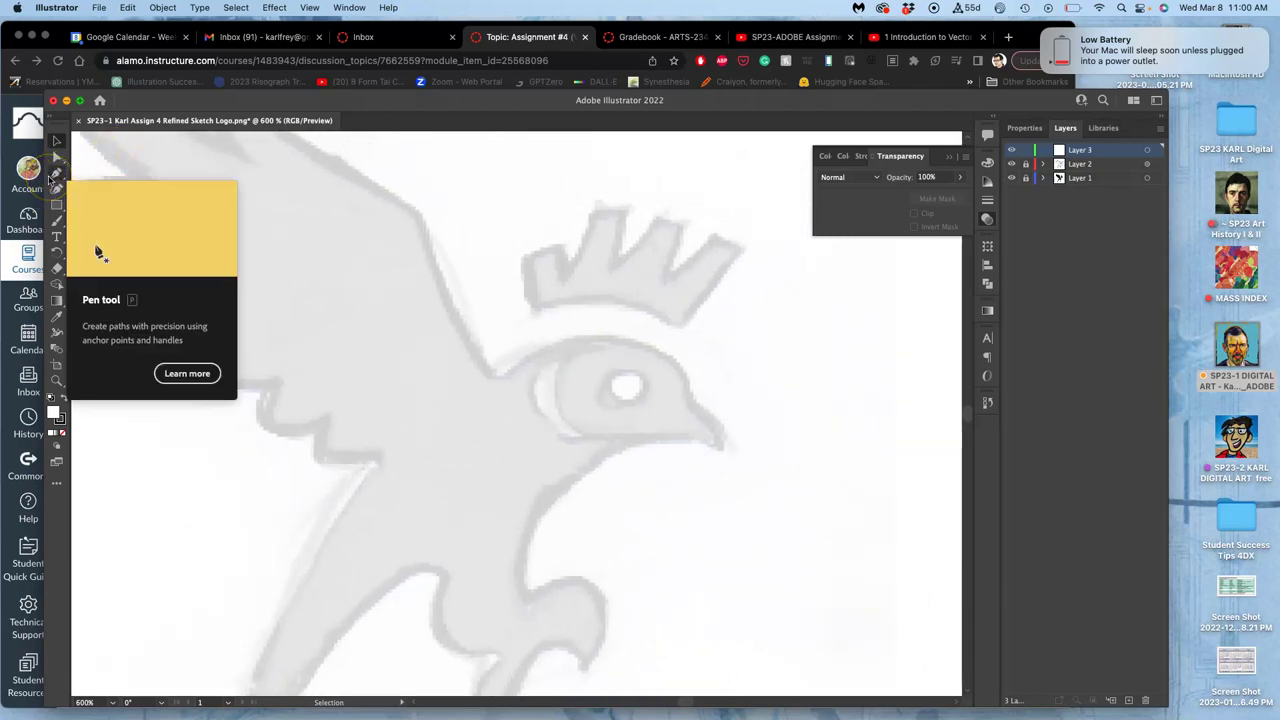
Step: Activate the Pen tool and set the fill to black and the stroke to none
left_click(56, 172)
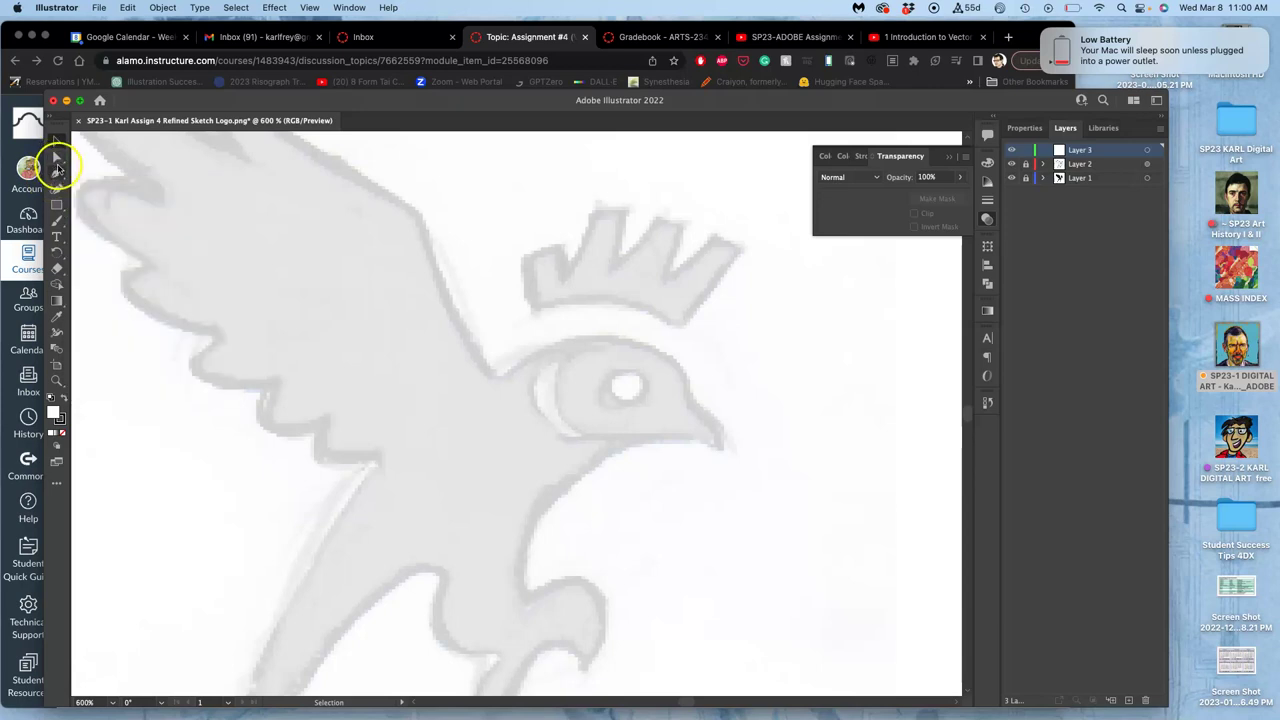
left_click(256, 207)
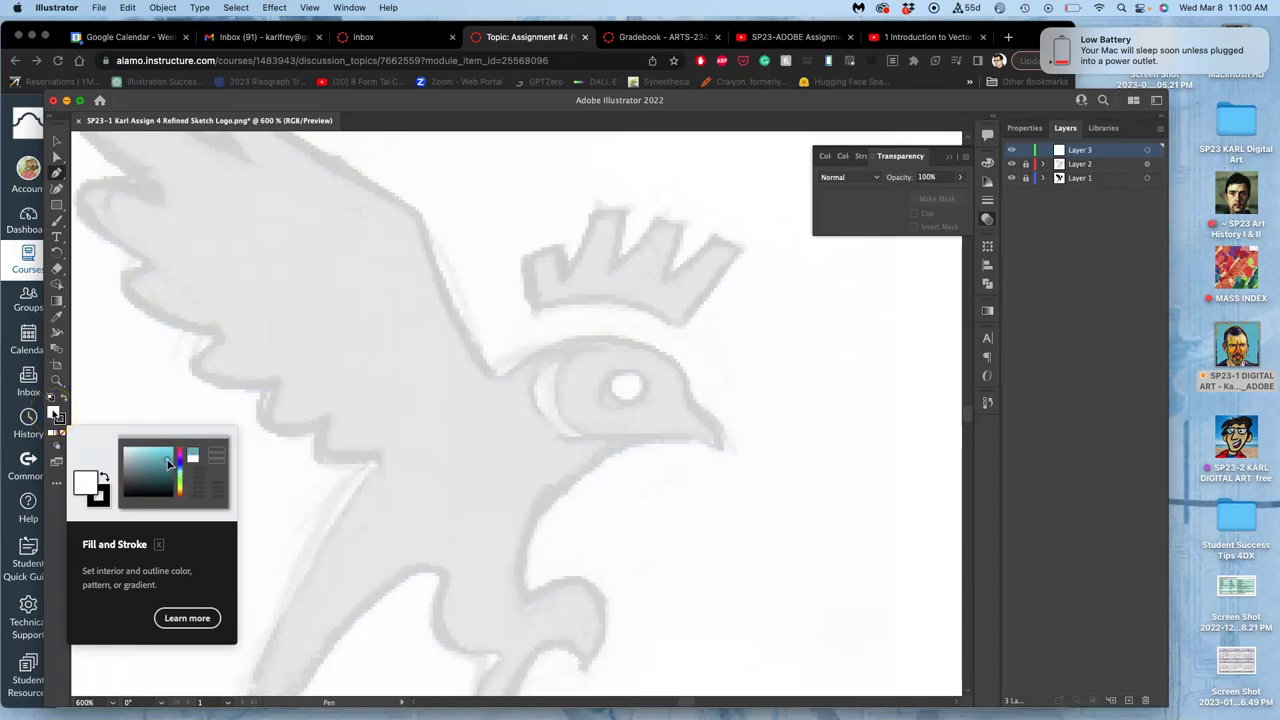
left_click(56, 418)
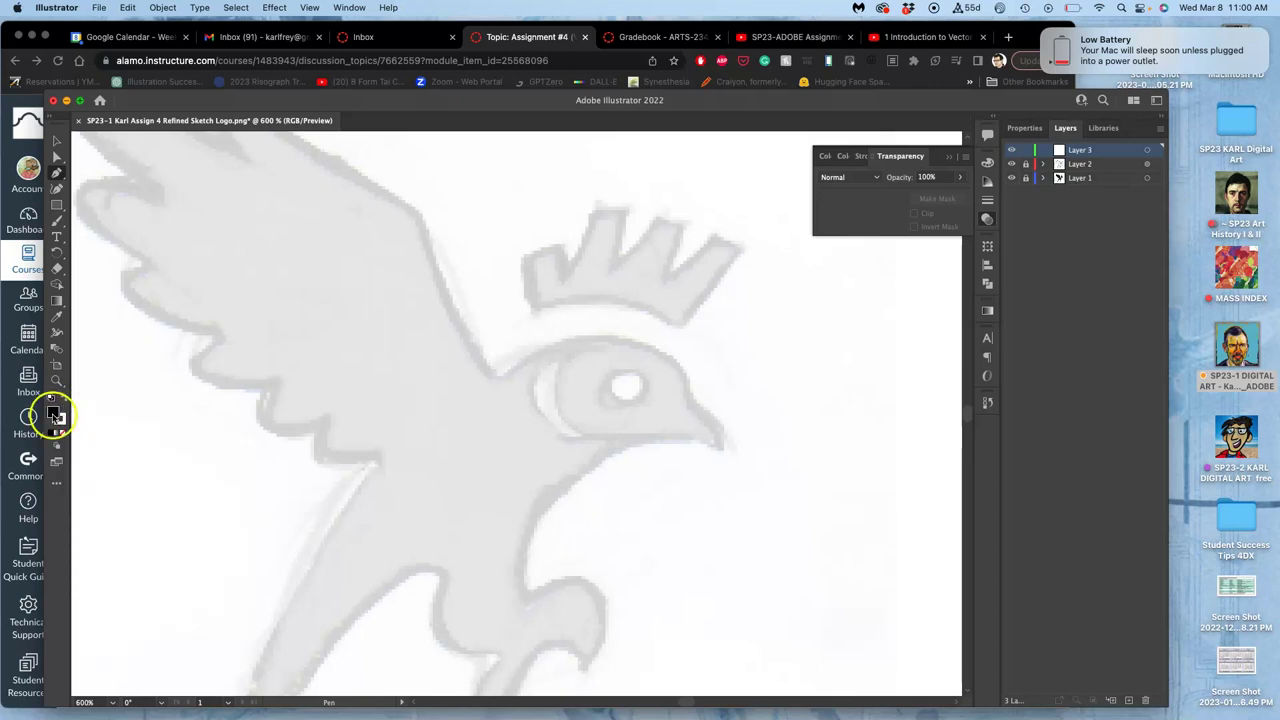
left_click(61, 420)
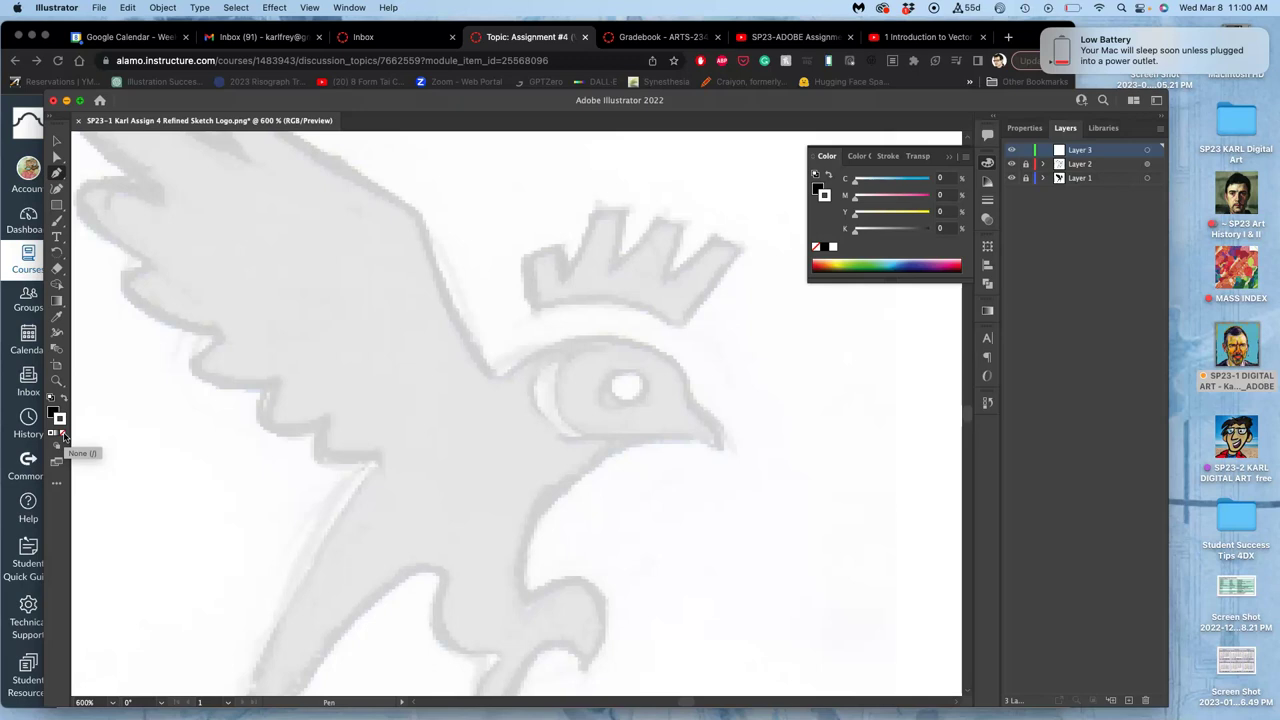
left_click(63, 435)
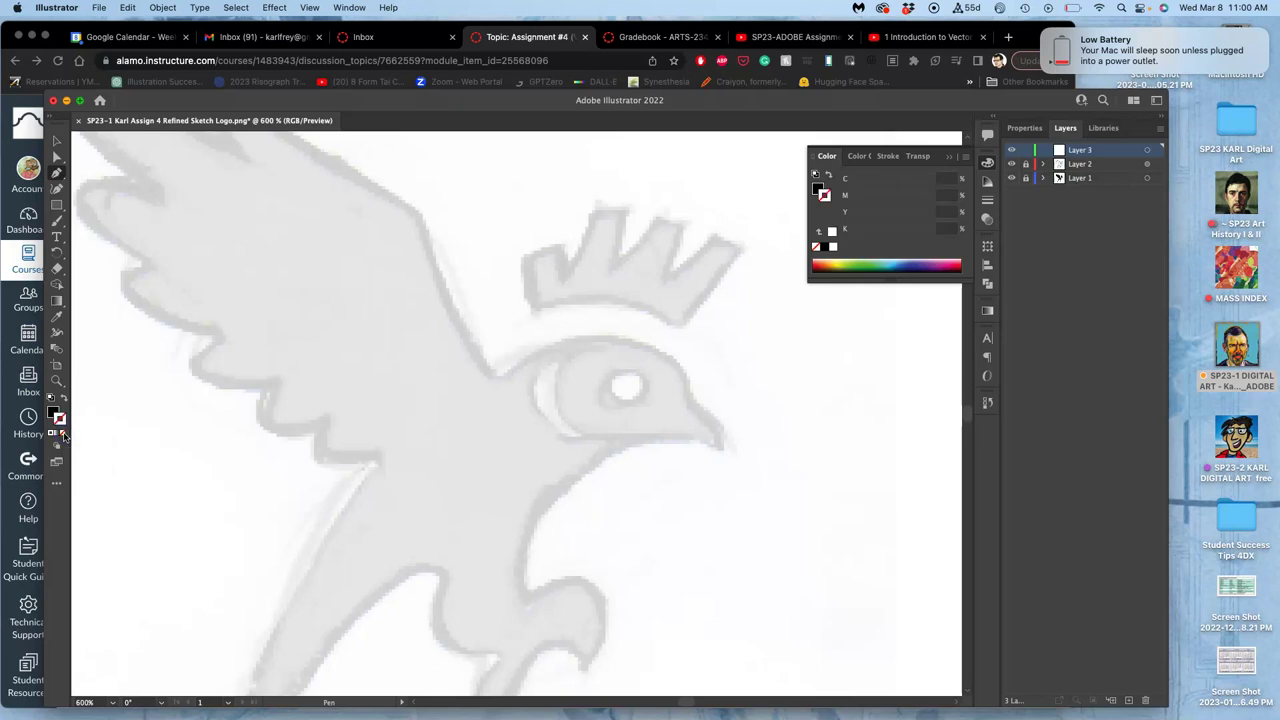
left_click(207, 318)
Step: Trace the crown's spikes on Layer 3 with straight Pen segments, continuing down to its lower corner above the beak
left_click_drag(524, 260, 563, 277)
left_click_drag(593, 214, 606, 217)
left_click_drag(620, 211, 611, 263)
left_click(616, 263)
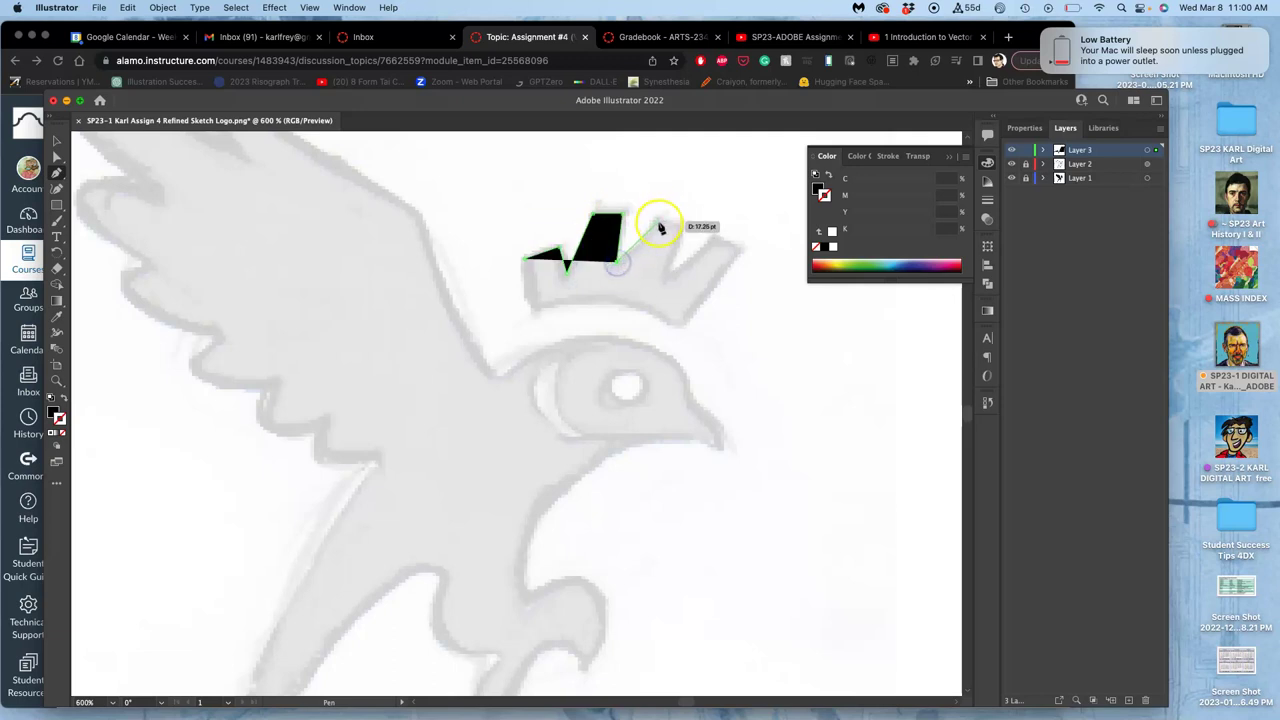
left_click(659, 222)
left_click_drag(680, 228, 714, 238)
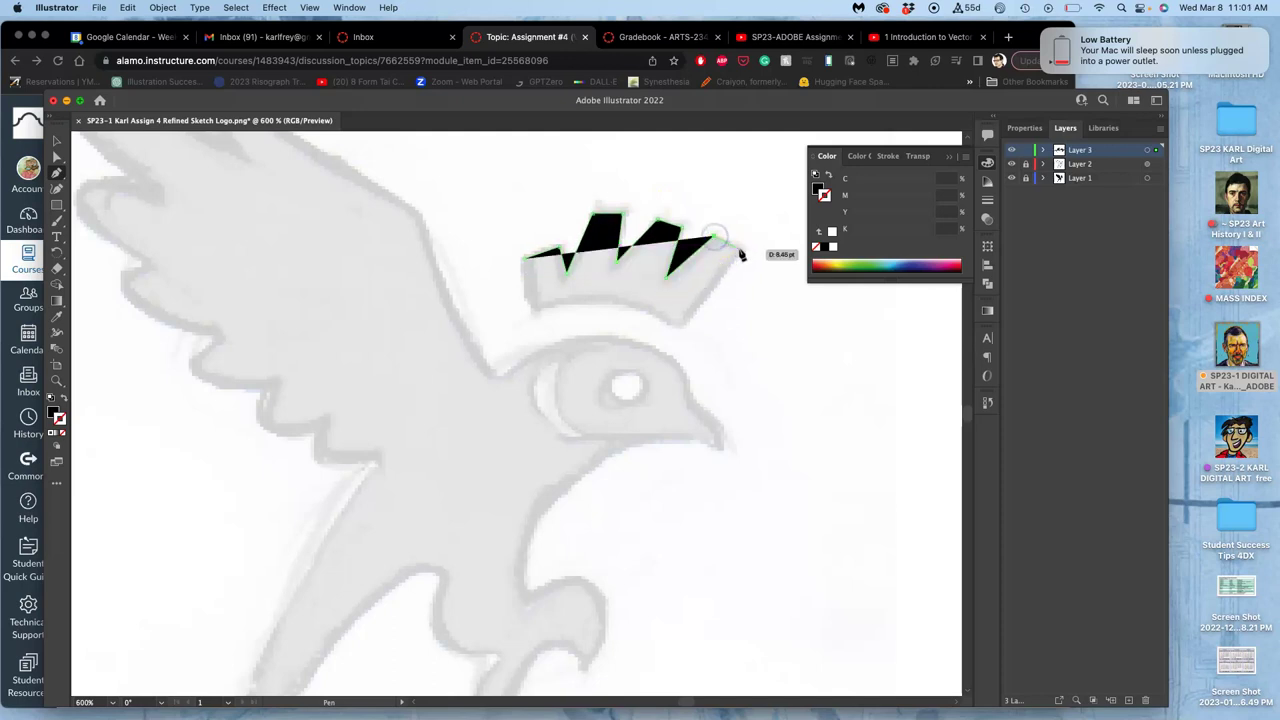
left_click(741, 250)
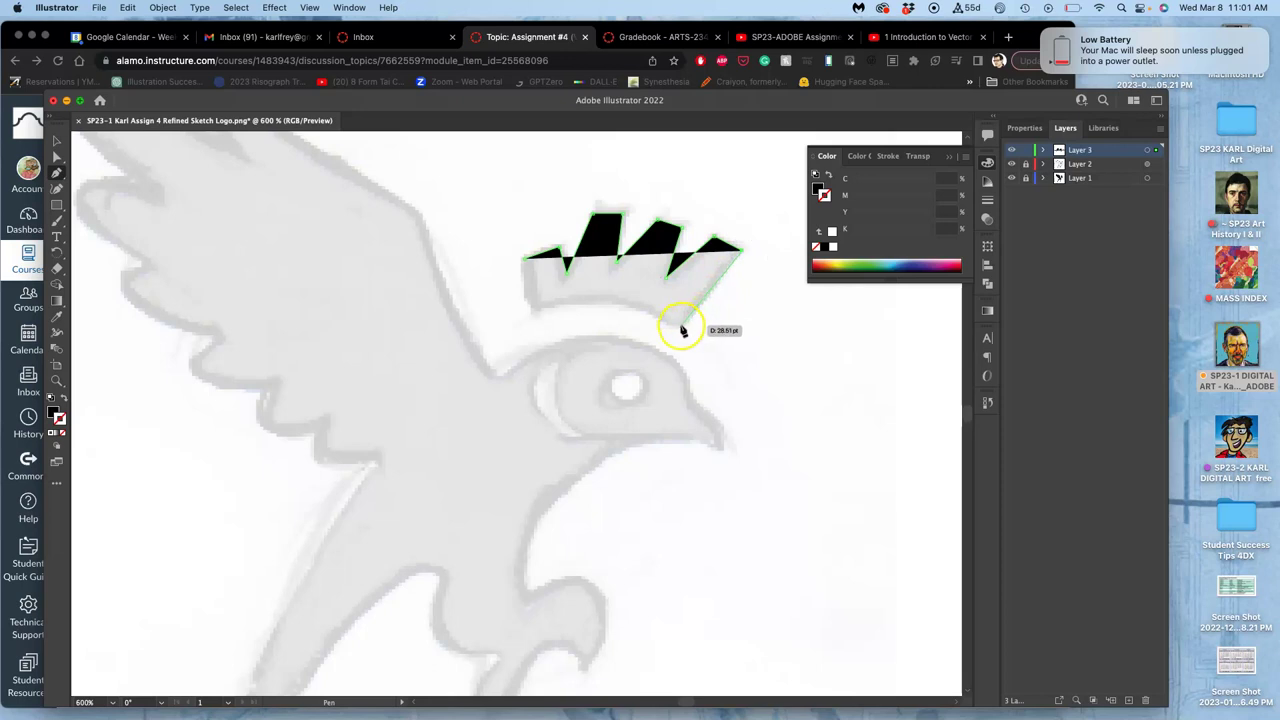
left_click(679, 327)
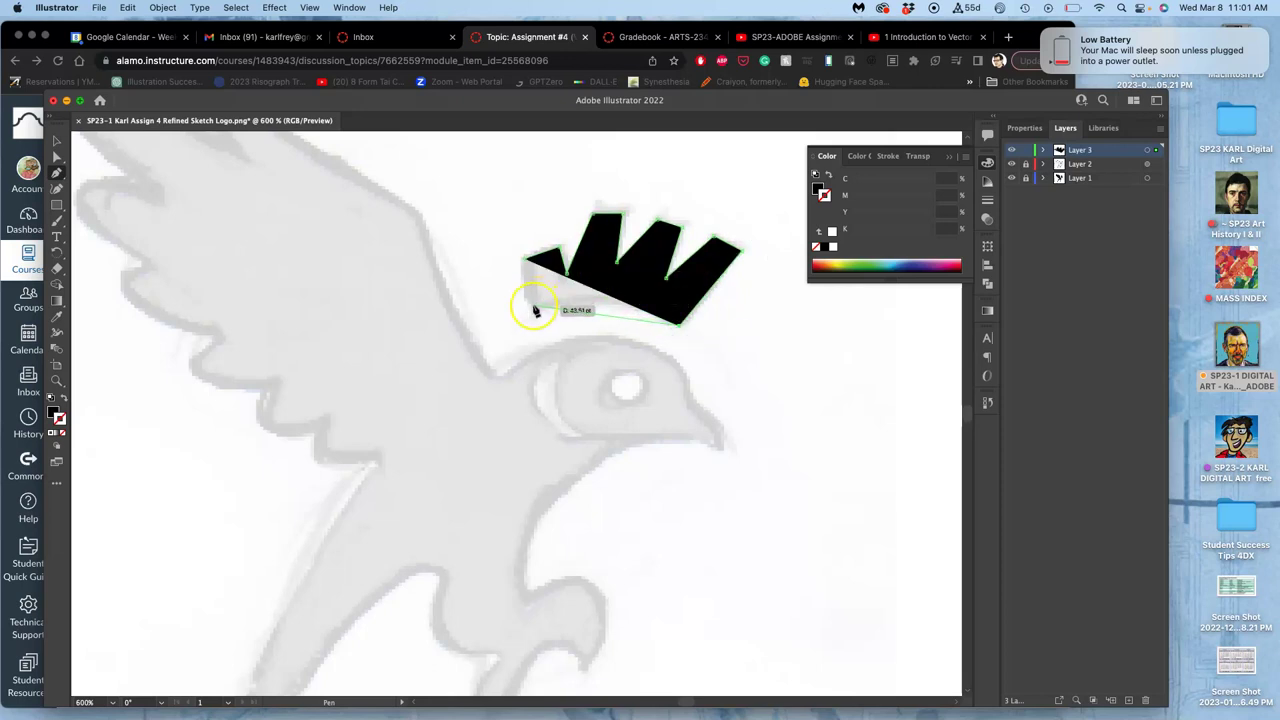
Step: Curve the crown's lower edge to follow the sketch, then close the path at its starting point with a straight side
left_click_drag(534, 307, 430, 324)
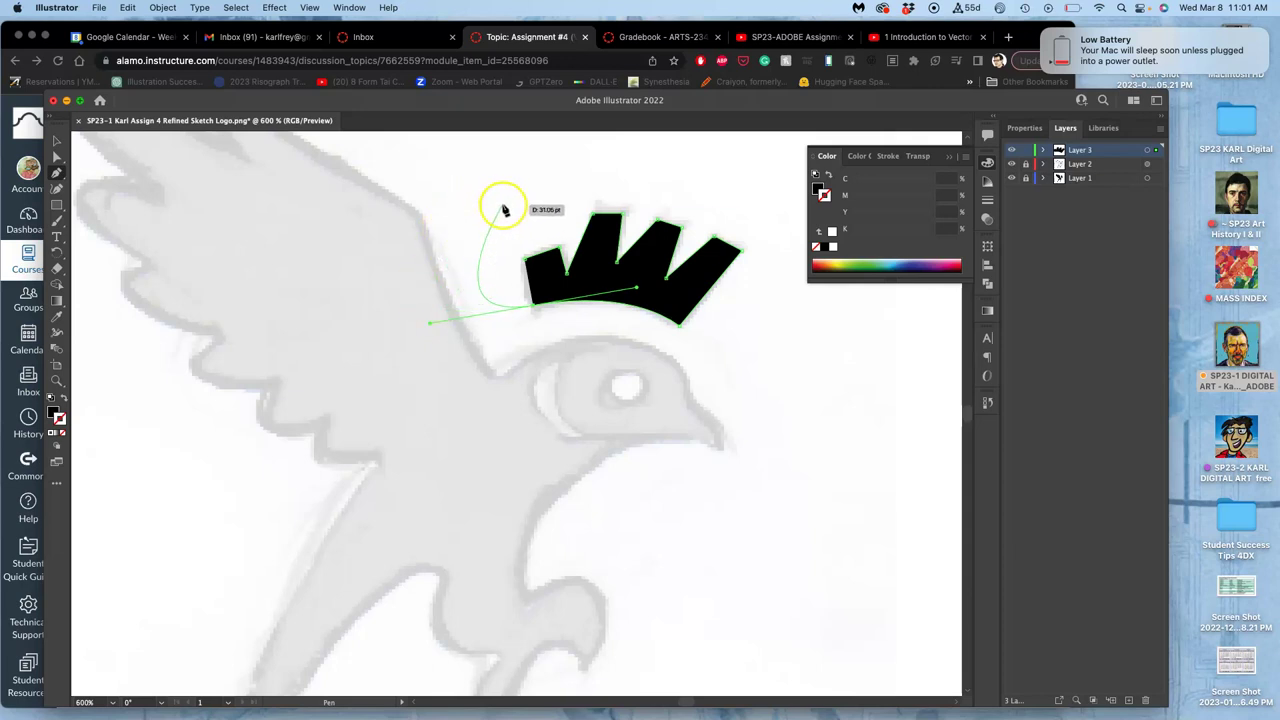
left_click(534, 306)
left_click_drag(534, 308, 528, 262)
mouse_move(527, 260)
left_mouse_down()
mouse_move(523, 294)
mouse_move(523, 260)
left_mouse_up()
left_click(523, 260)
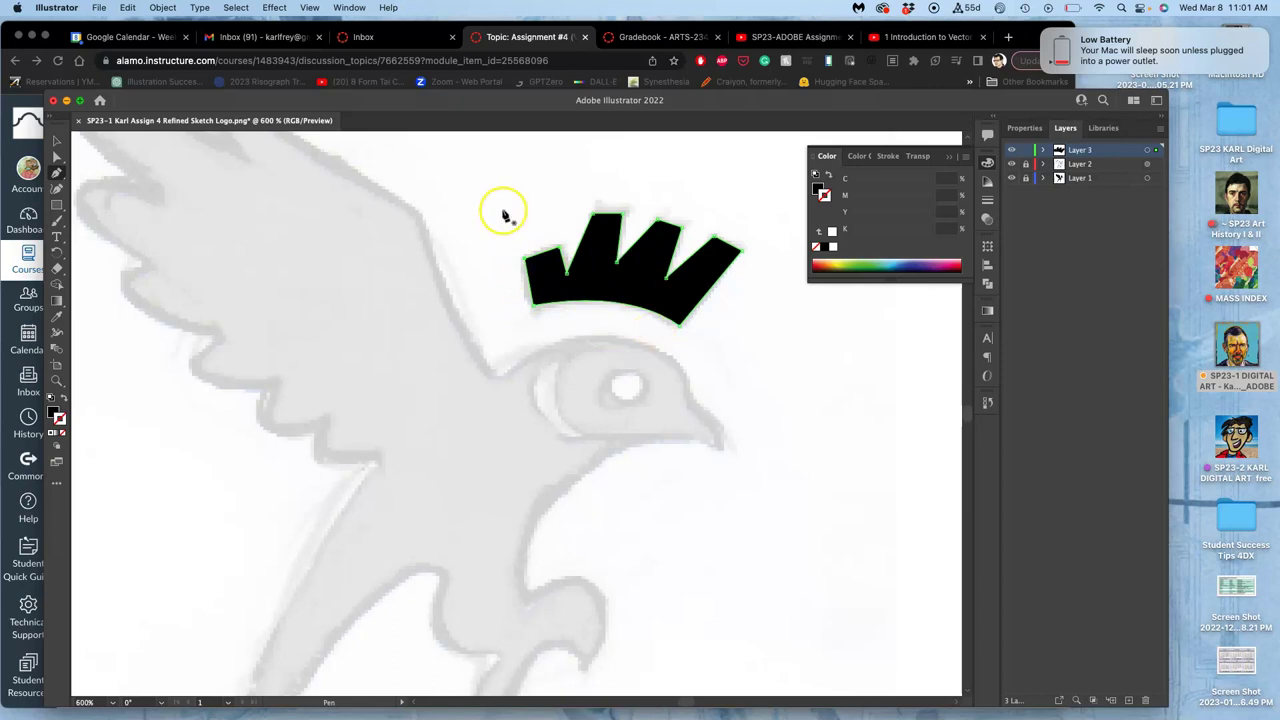
Step: Try pulling the top edge of the crown's tallest spike upward into a point with Direct Selection, then undo the change
left_click(56, 159)
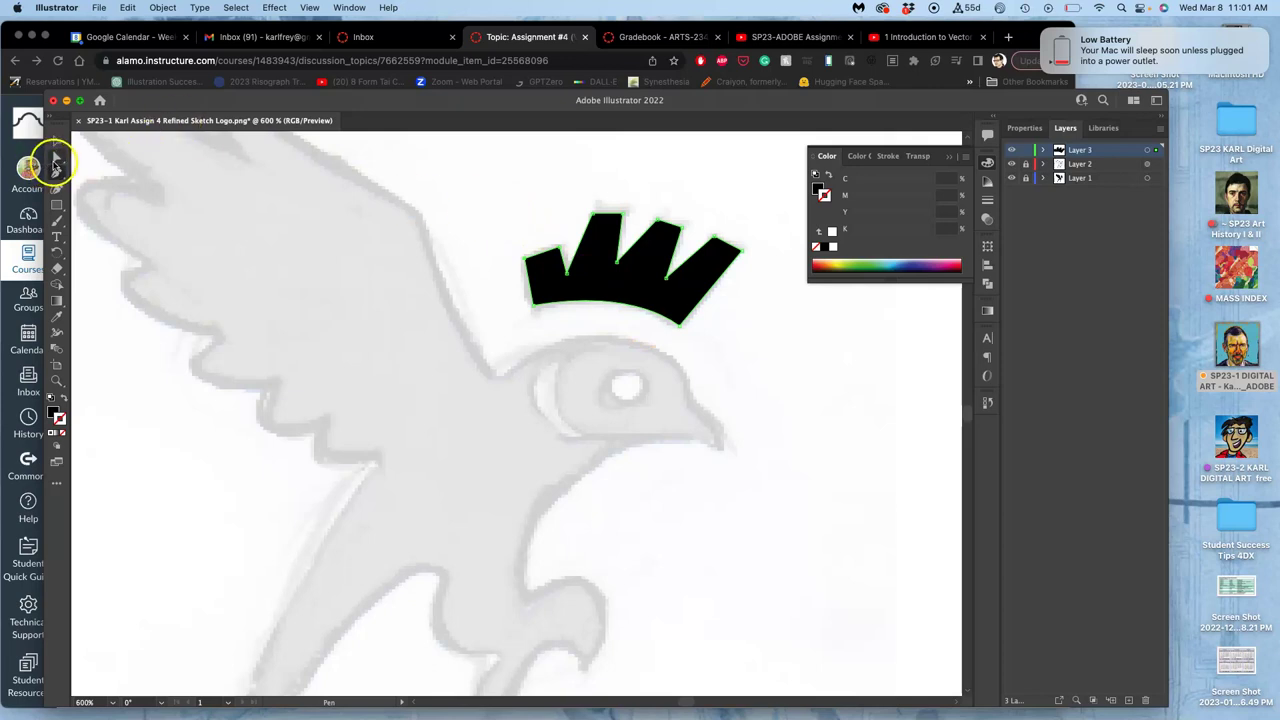
left_click(490, 220)
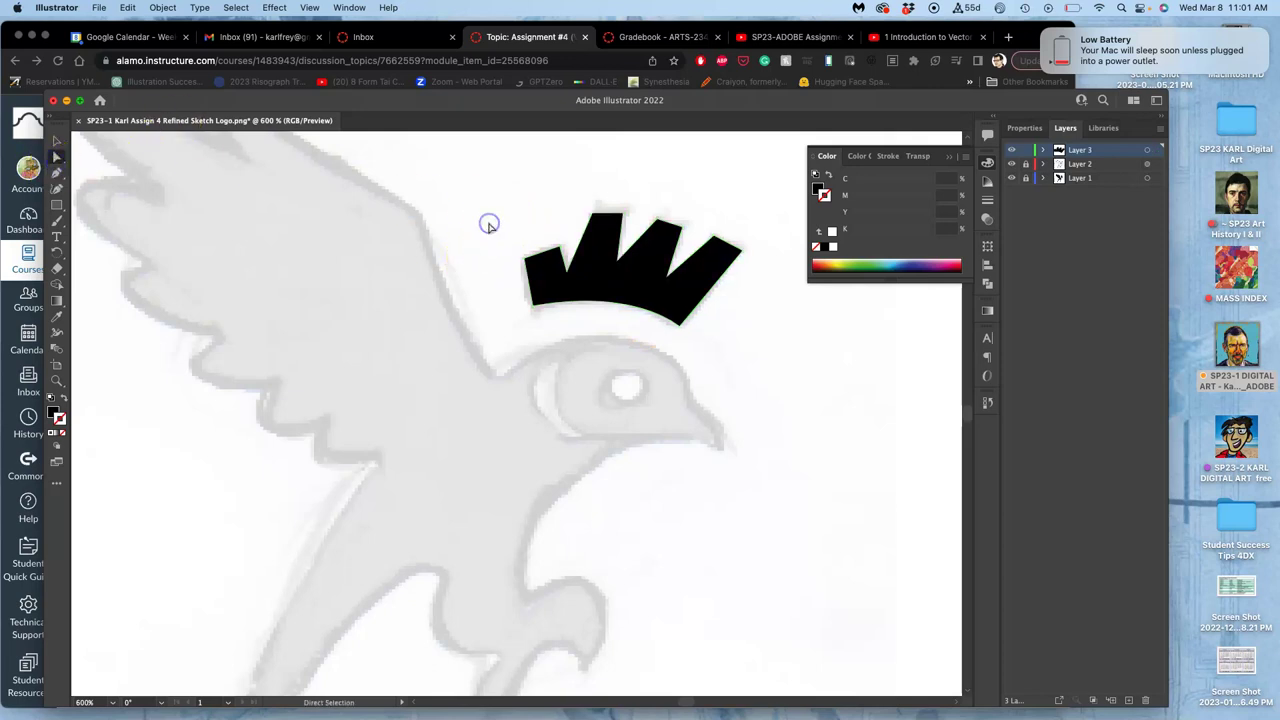
left_click(601, 284)
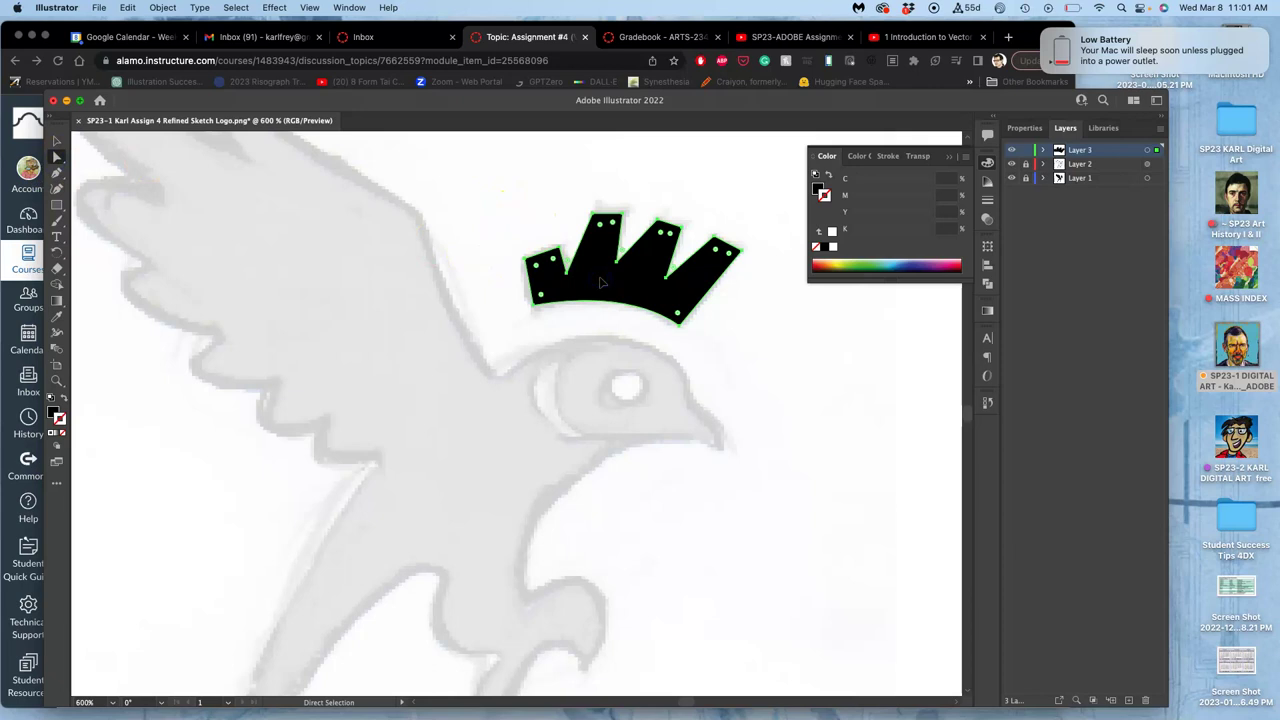
left_click(600, 206)
left_click_drag(598, 211, 604, 166)
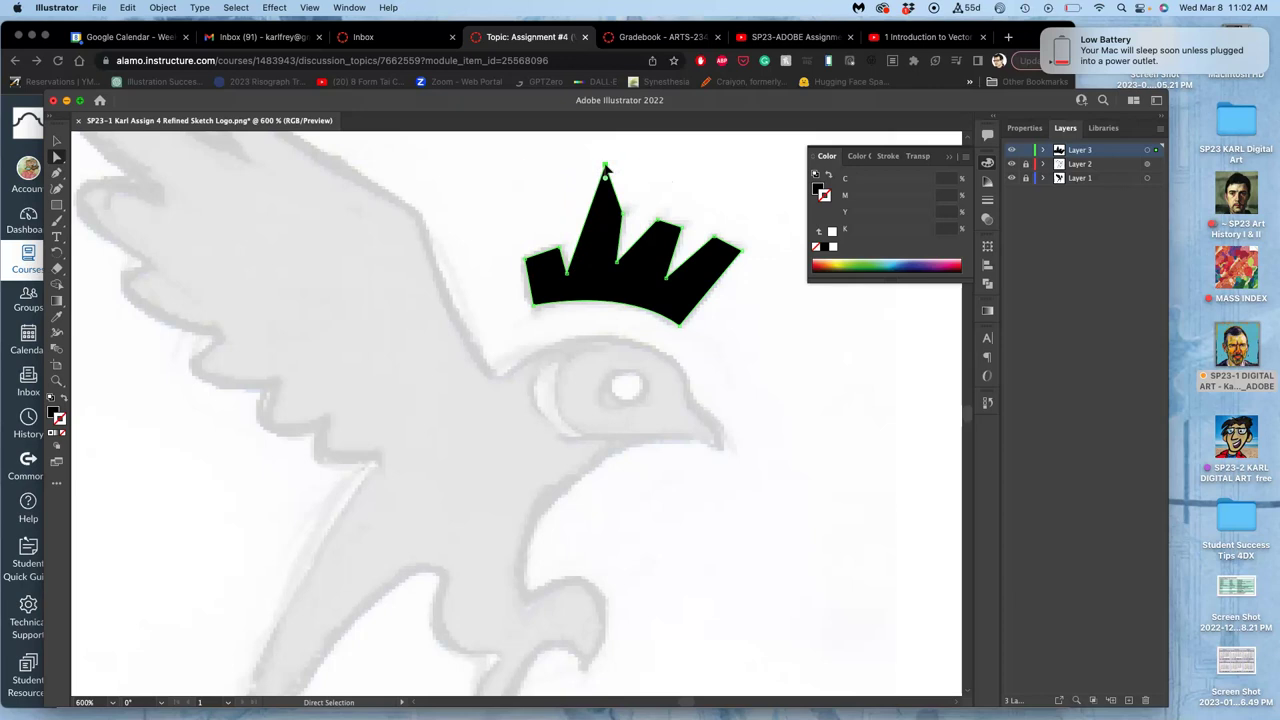
key("super+z")
key("a")
Step: Select the whole crown shape with the Selection tool and rotate it very slightly
left_click(57, 141)
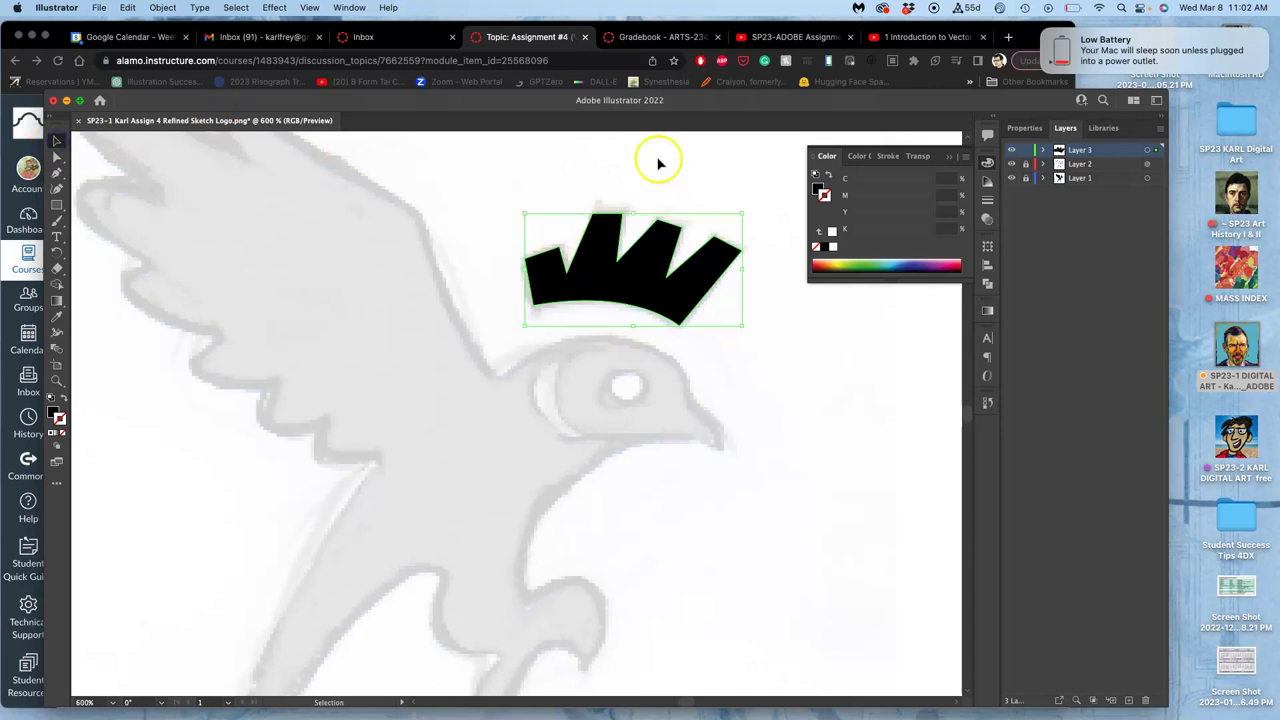
left_click(591, 234)
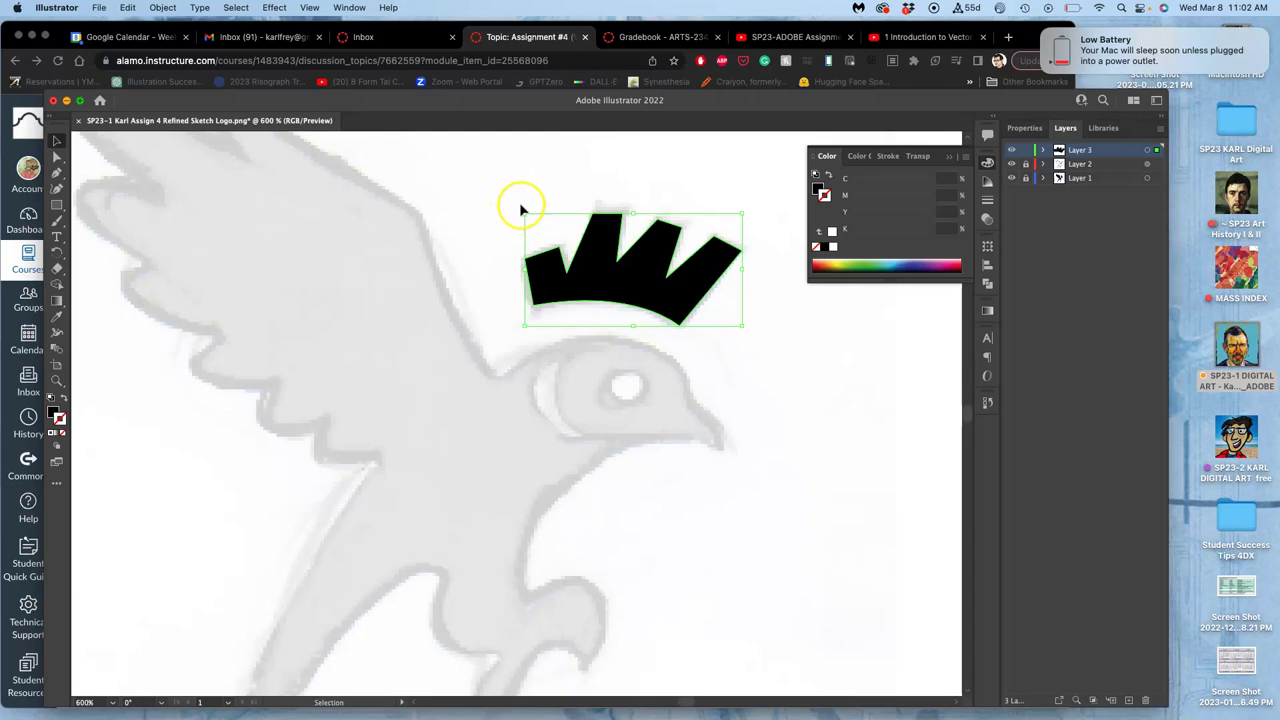
mouse_move(517, 209)
left_mouse_down()
mouse_move(497, 266)
mouse_move(491, 232)
mouse_move(514, 177)
mouse_move(497, 220)
mouse_move(502, 205)
left_mouse_up()
Step: Duplicate the crown and move the copy over the base of the bird's wing
key("a")
key("super+c")
key("super+v")
key("v")
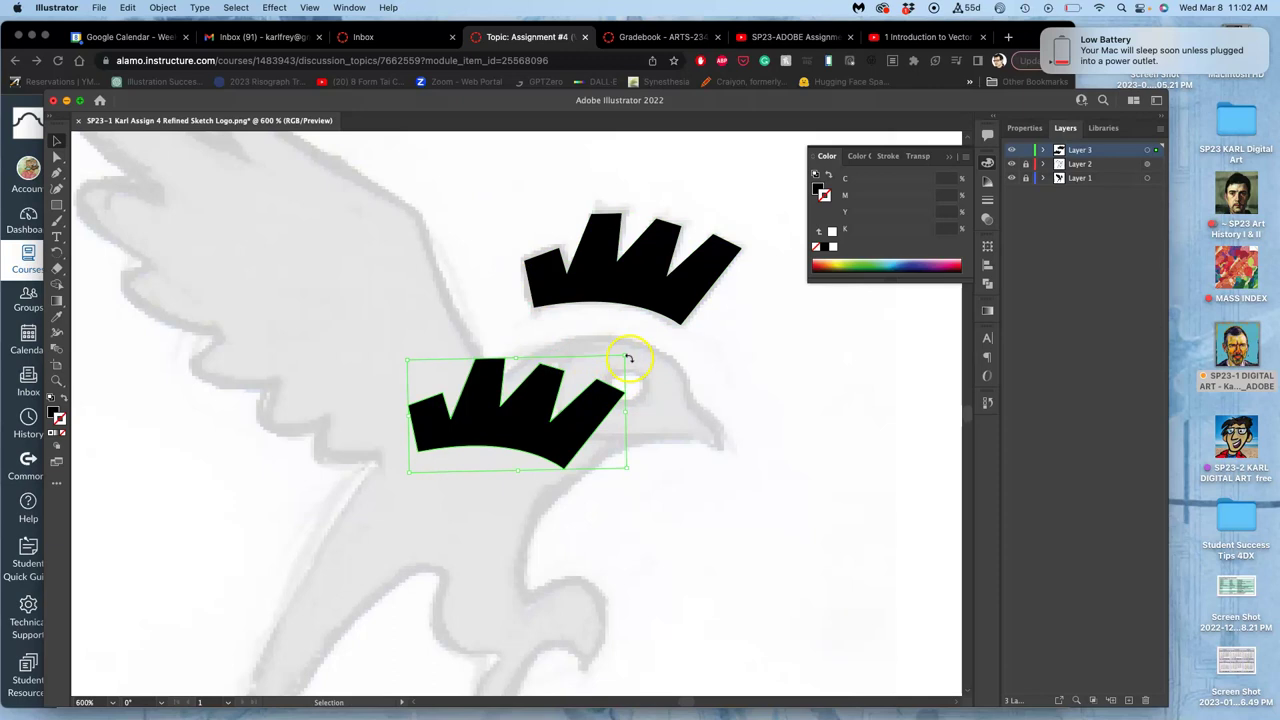
left_click_drag(534, 429, 450, 403)
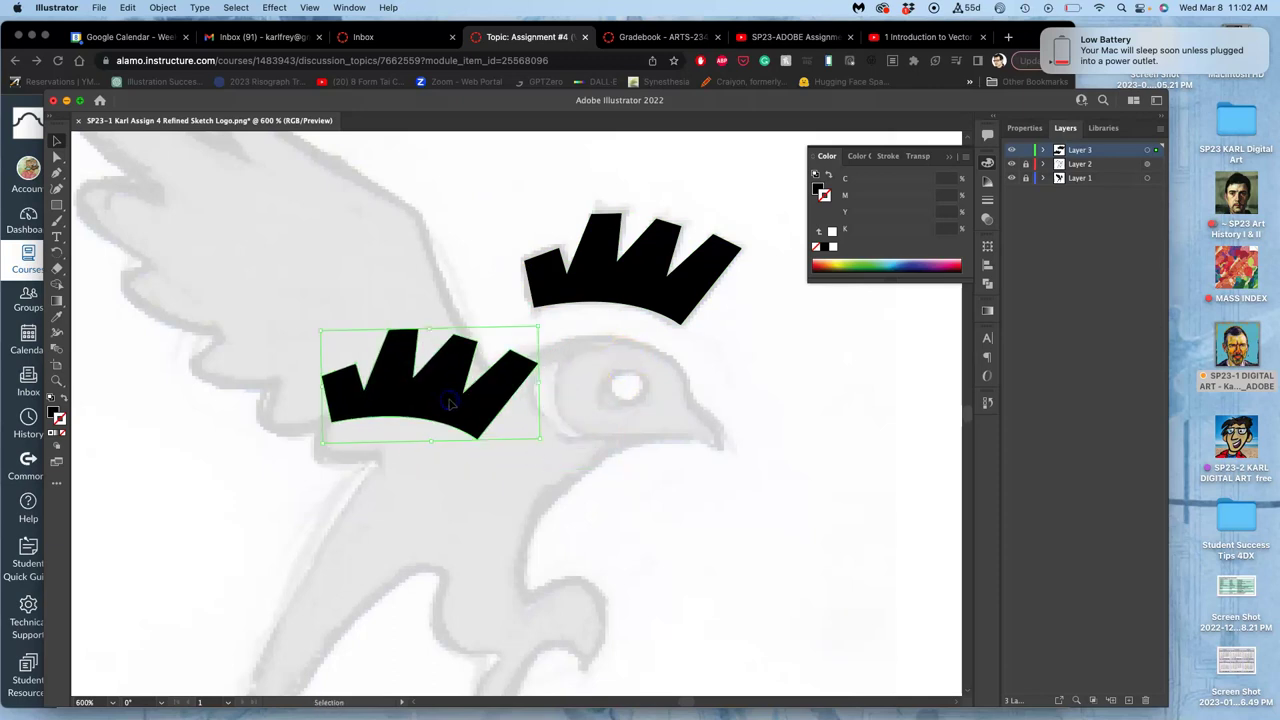
key("super+minus")
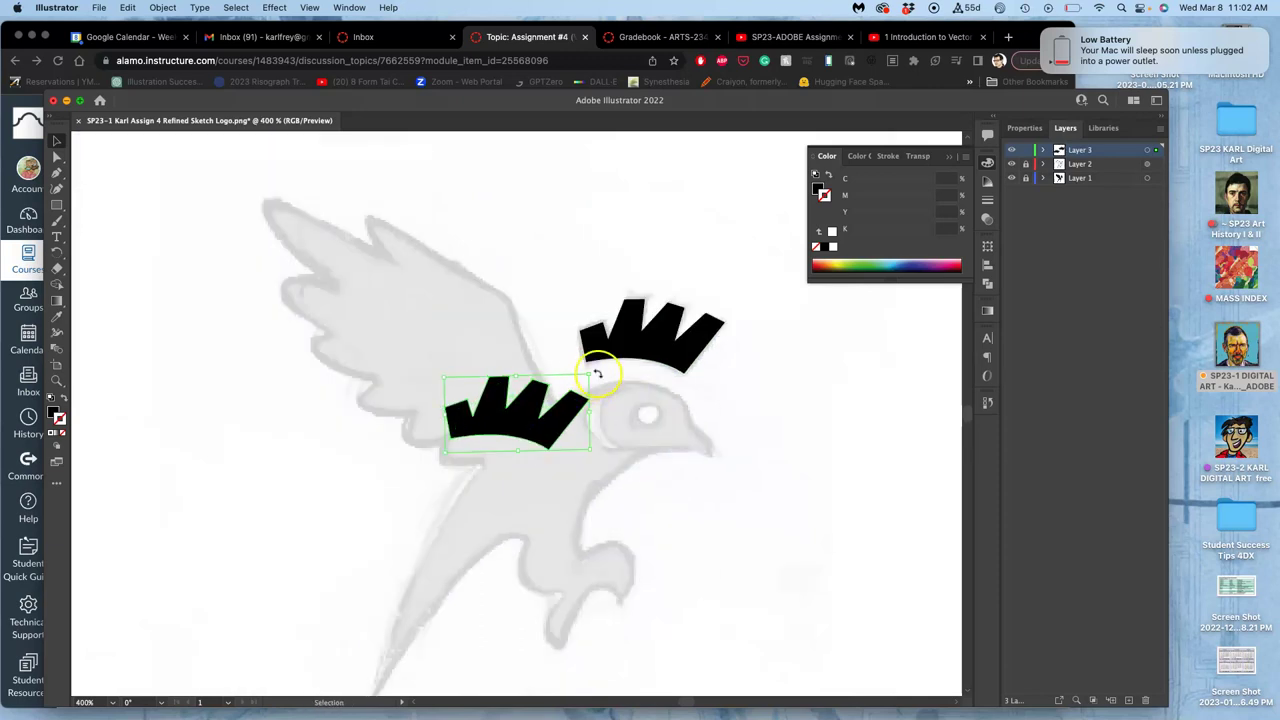
Step: Rotate the crown copy so its spikes face outward like feathers, and enlarge it over the upper wing
left_click_drag(596, 372, 332, 378)
left_click_drag(487, 370, 310, 226)
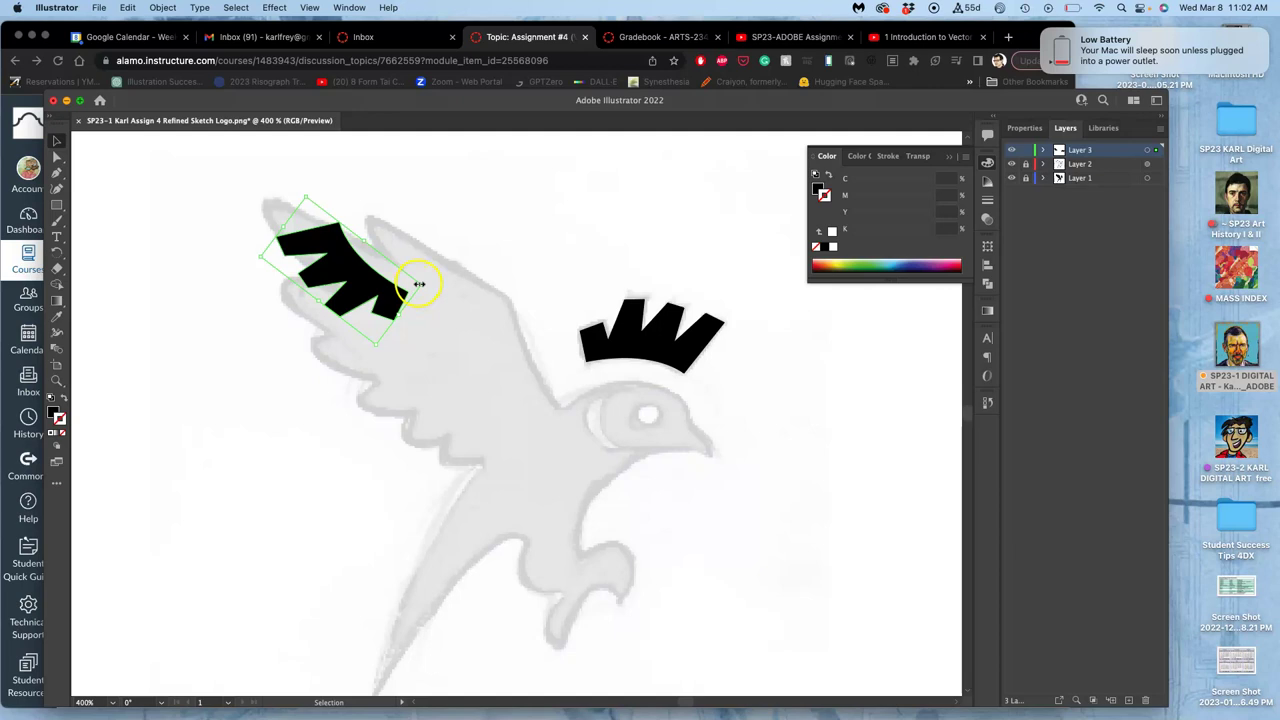
left_click_drag(418, 283, 608, 292)
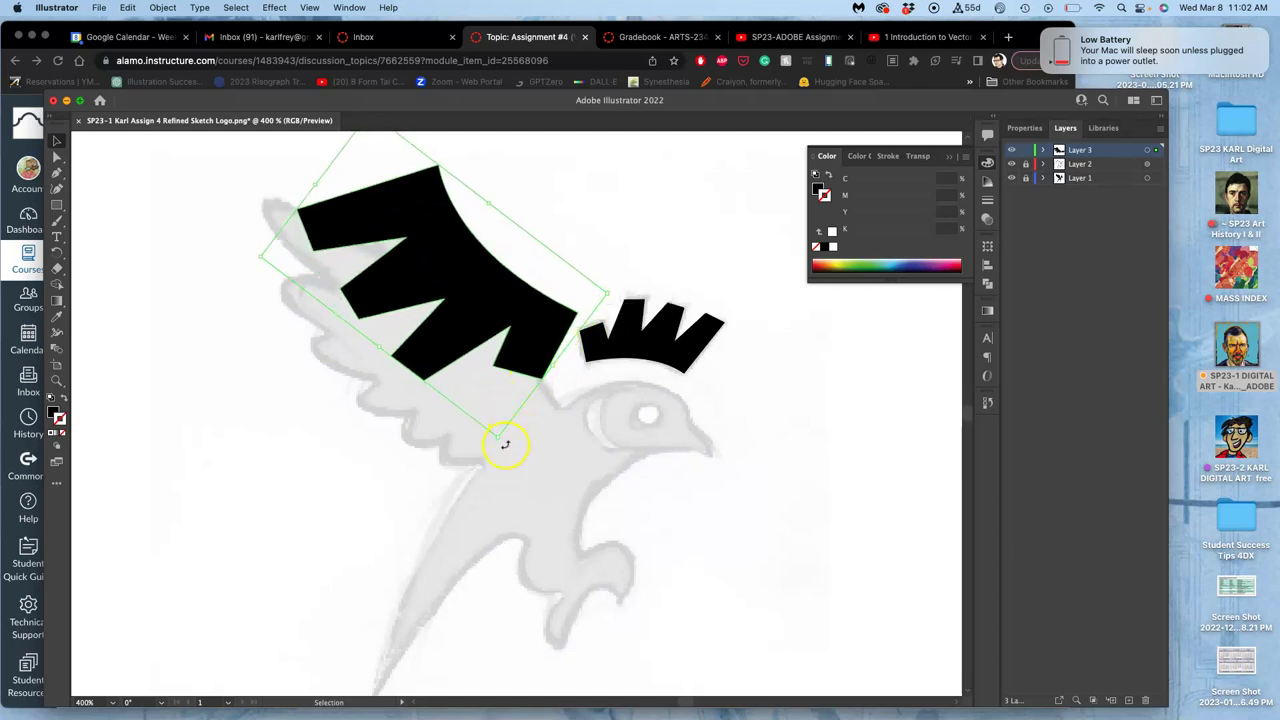
Step: Fine-tune the enlarged crown copy's rotation and position so its curved edge follows the front of the wing, then deselect it
left_click_drag(505, 443, 450, 465)
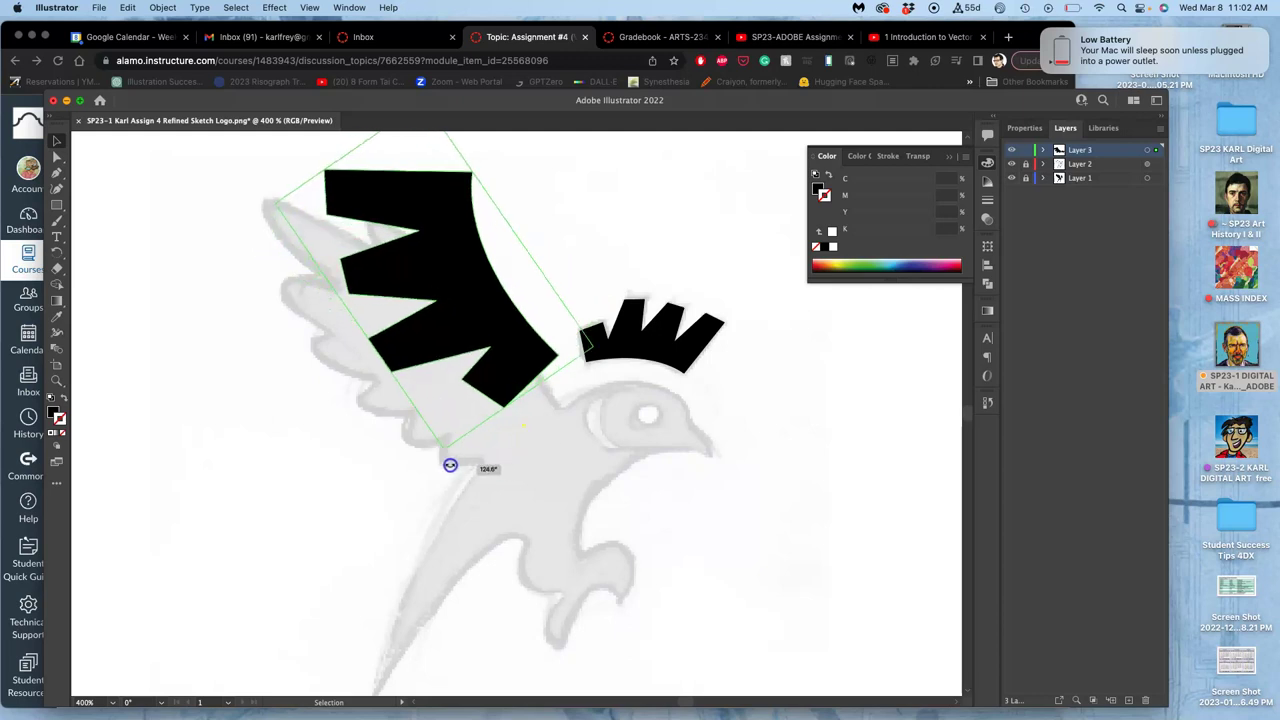
left_click_drag(495, 378, 507, 431)
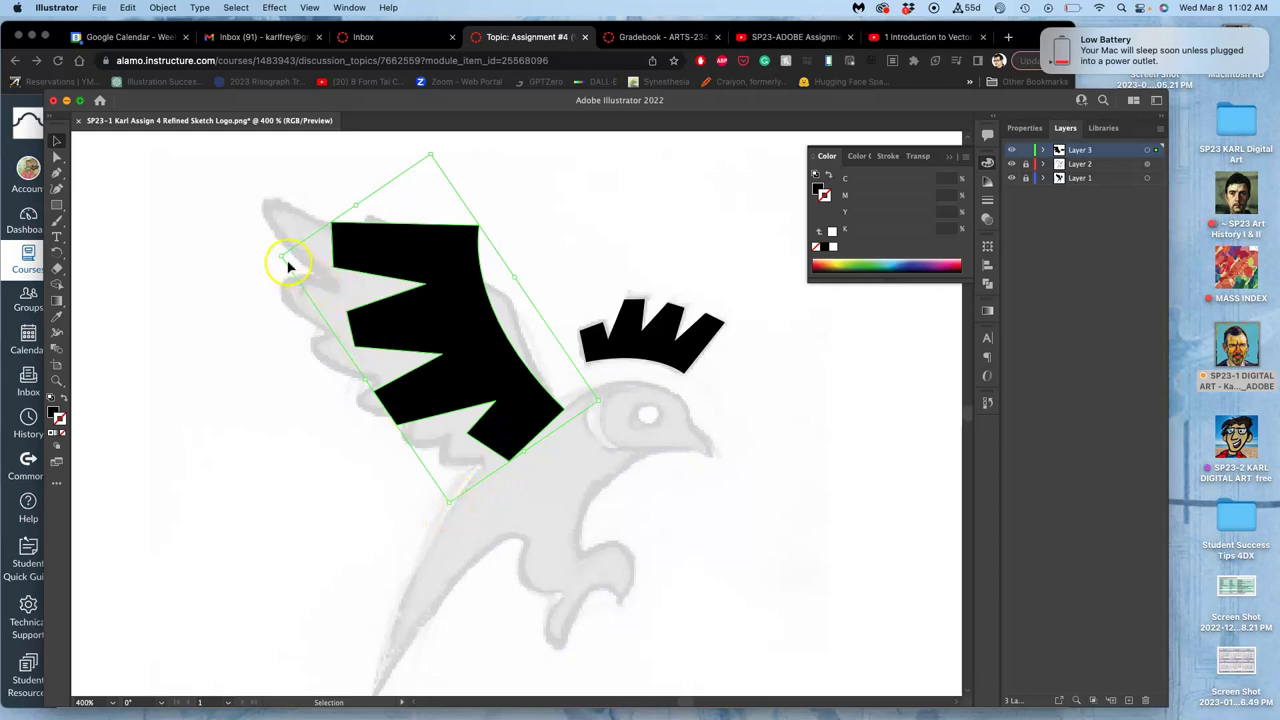
left_click_drag(280, 258, 257, 234)
left_click(448, 290)
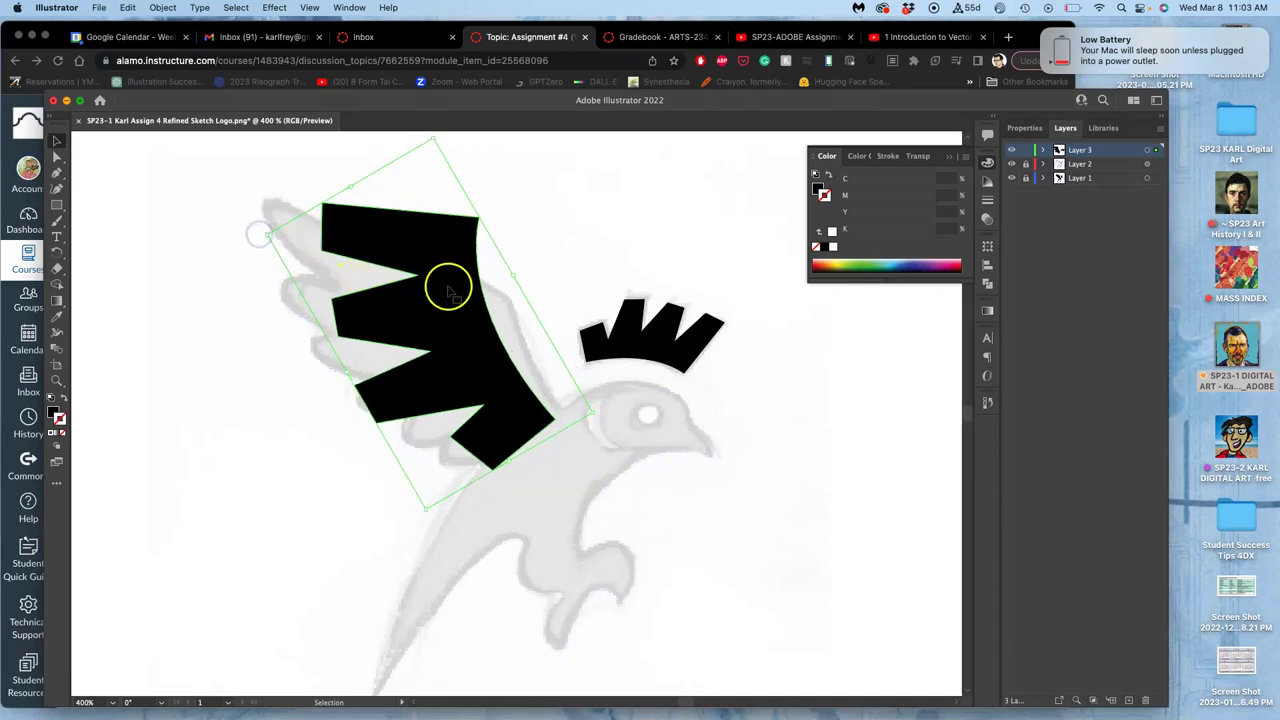
left_click_drag(449, 290, 454, 286)
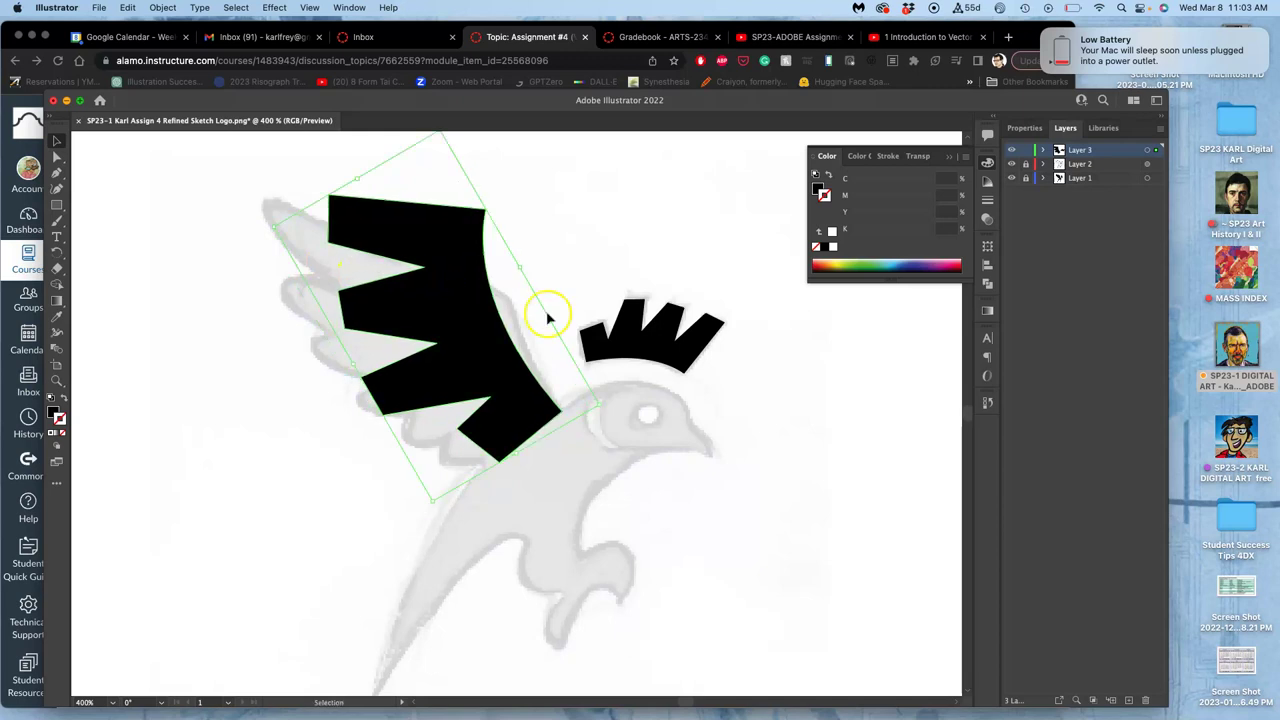
left_click(786, 477)
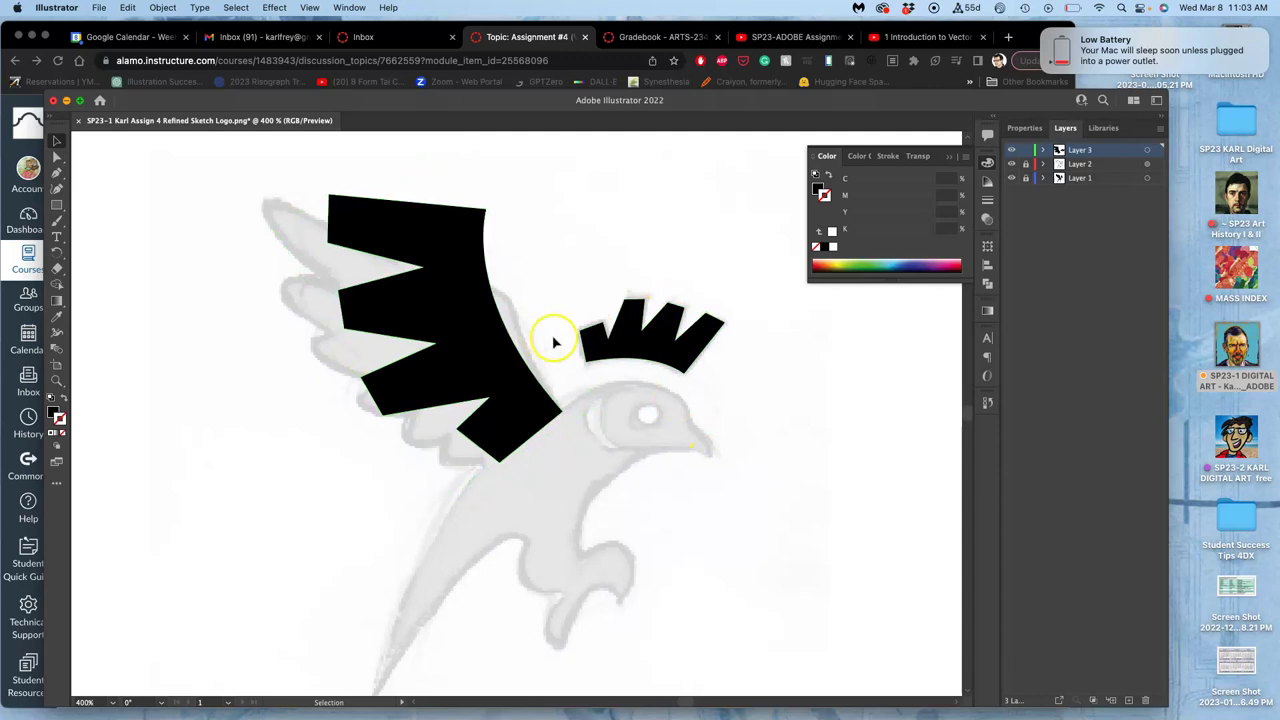
Step: Expand Layer 3 to list its separate paths
scroll(545, 488, "down", 2)
scroll(545, 488, "right", 2)
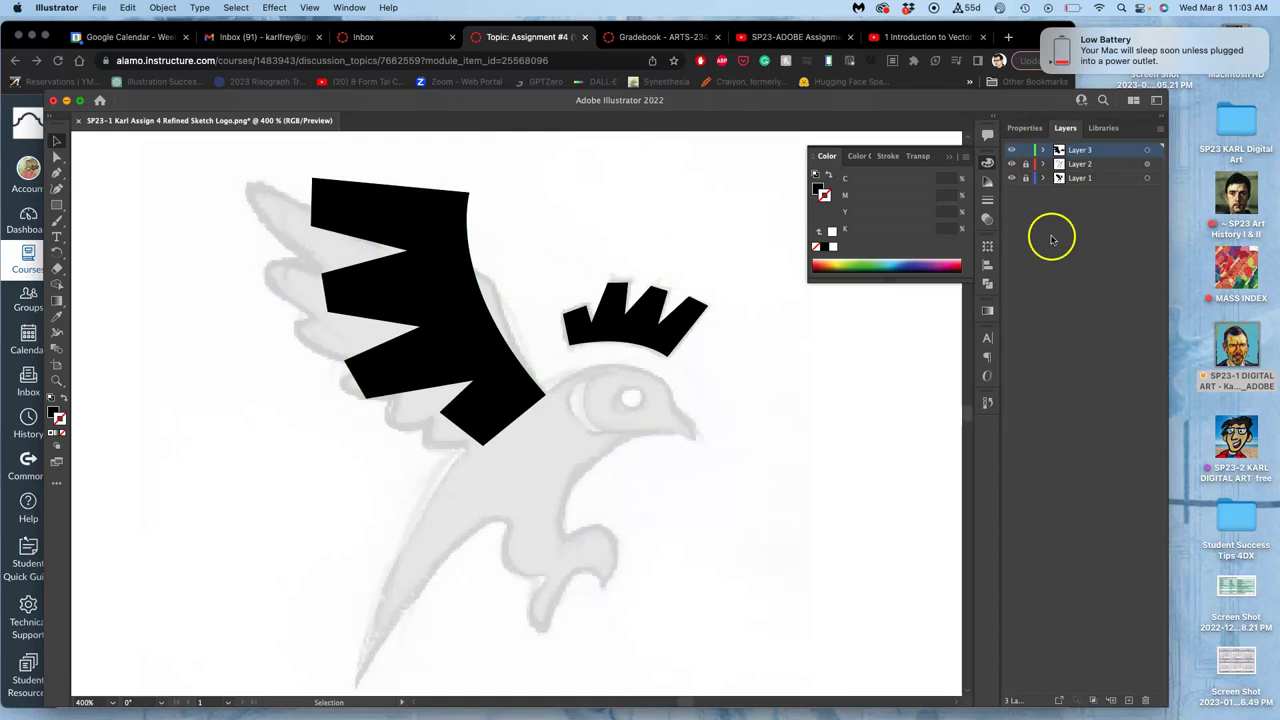
left_click(1044, 151)
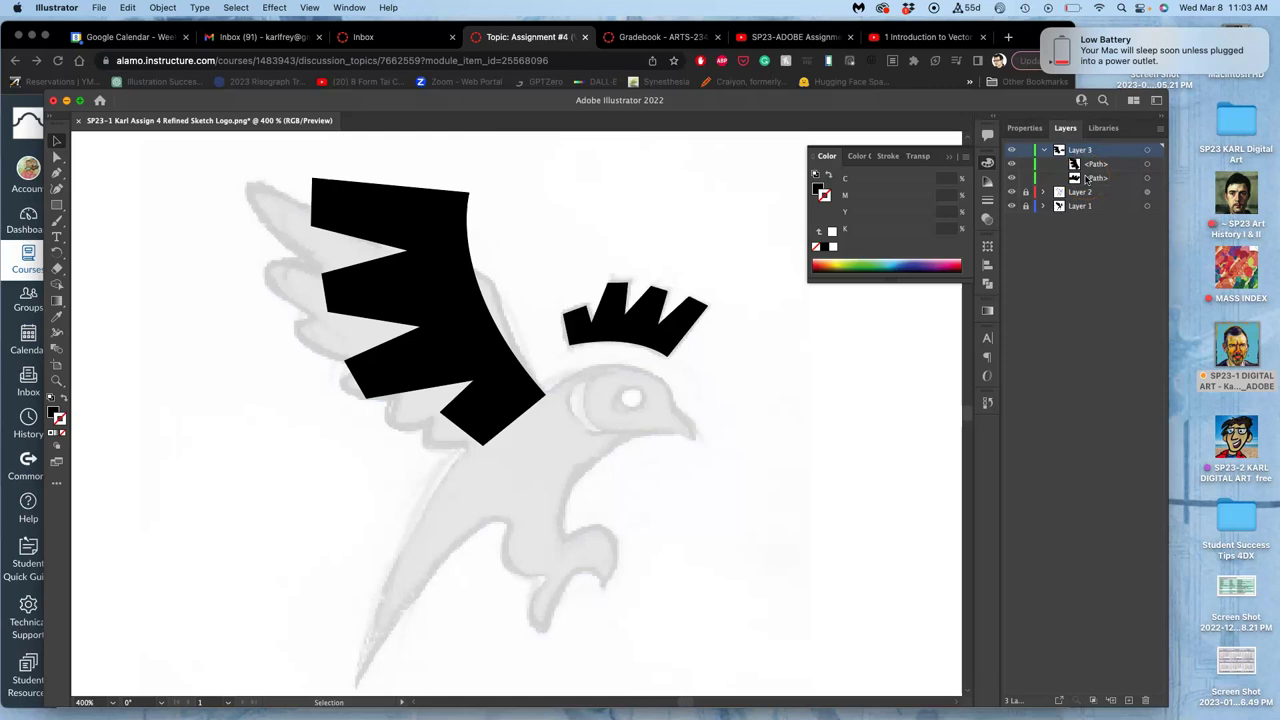
Step: Start the bird's body with the Pen tool at the tail tip and curve one segment over the back to the forehead
left_click(57, 173)
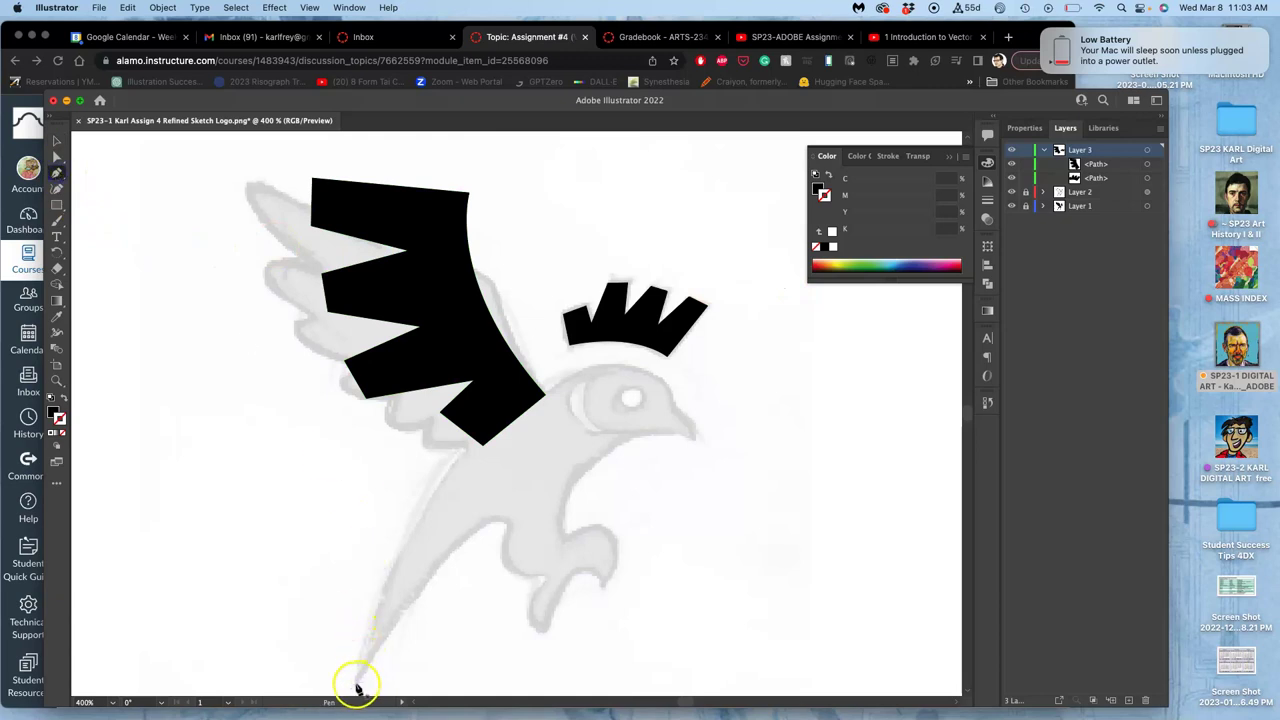
left_click(356, 686)
left_click(661, 383)
left_click_drag(666, 384, 852, 476)
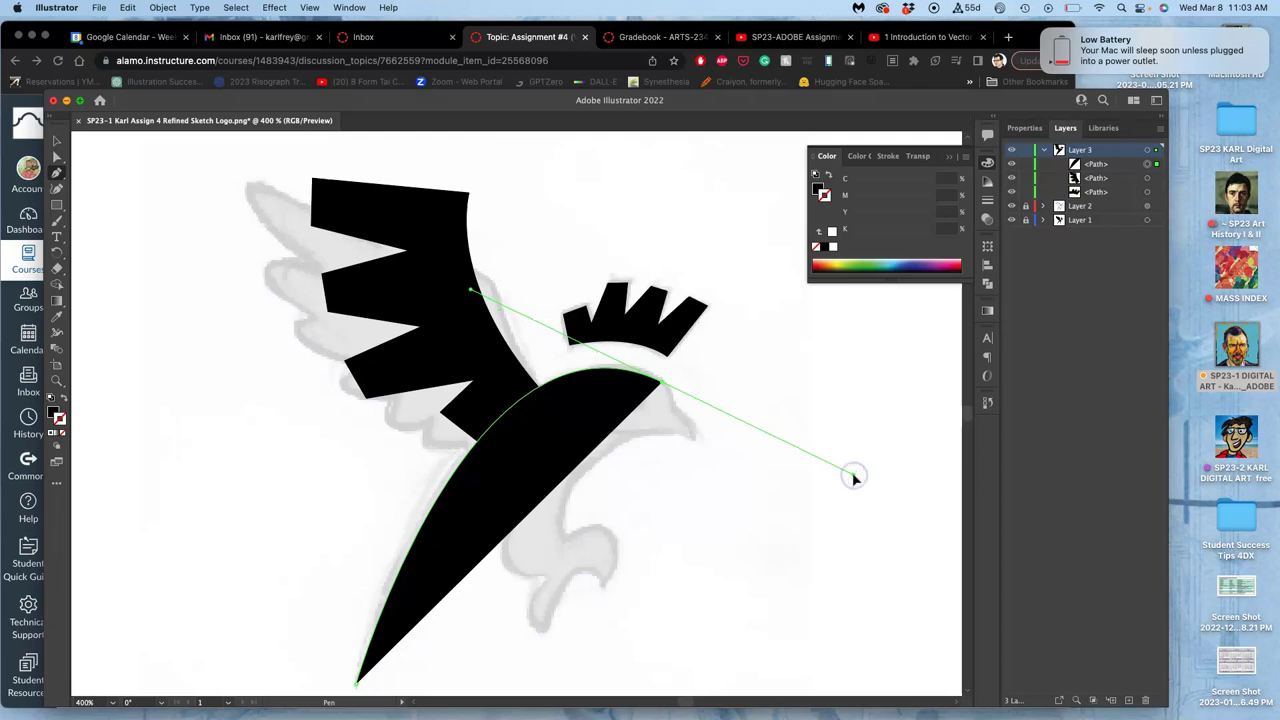
Step: Undo the first beak segment, then trace the front of the face and the beak's upper curve to its tip, with corner points between curves
left_click_drag(702, 430, 672, 440)
key("super+z")
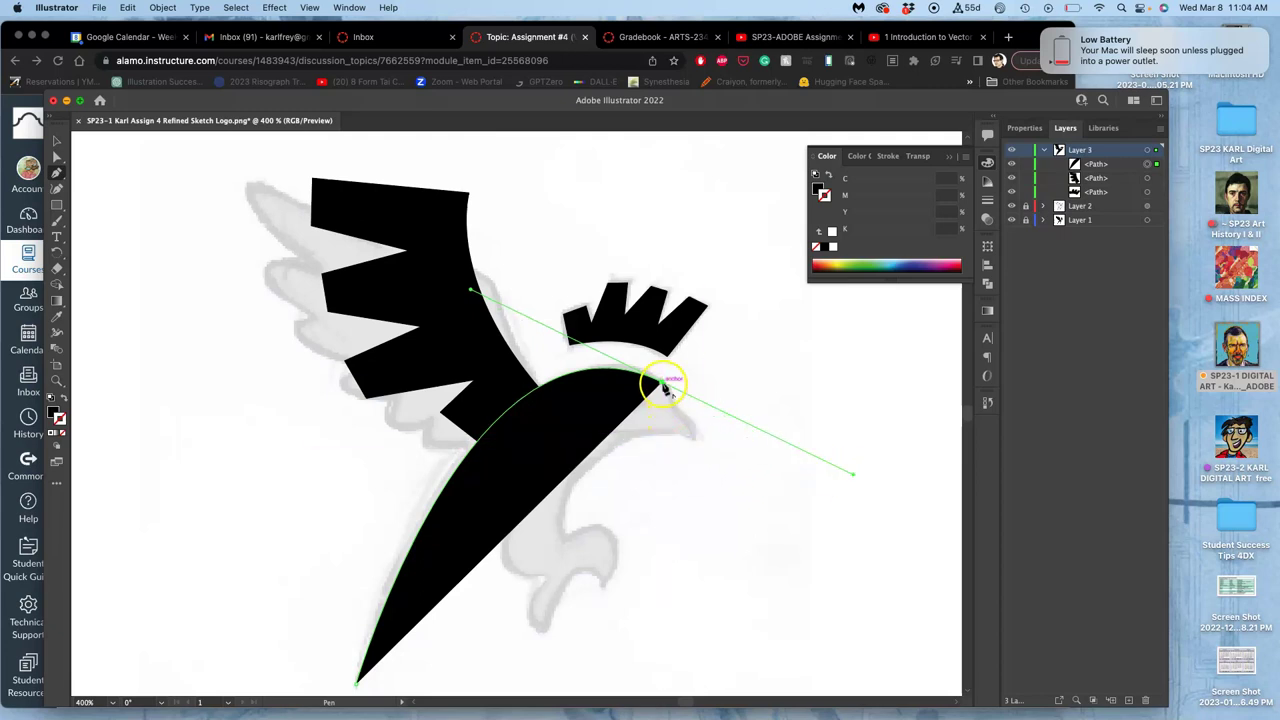
left_click_drag(671, 411, 670, 409)
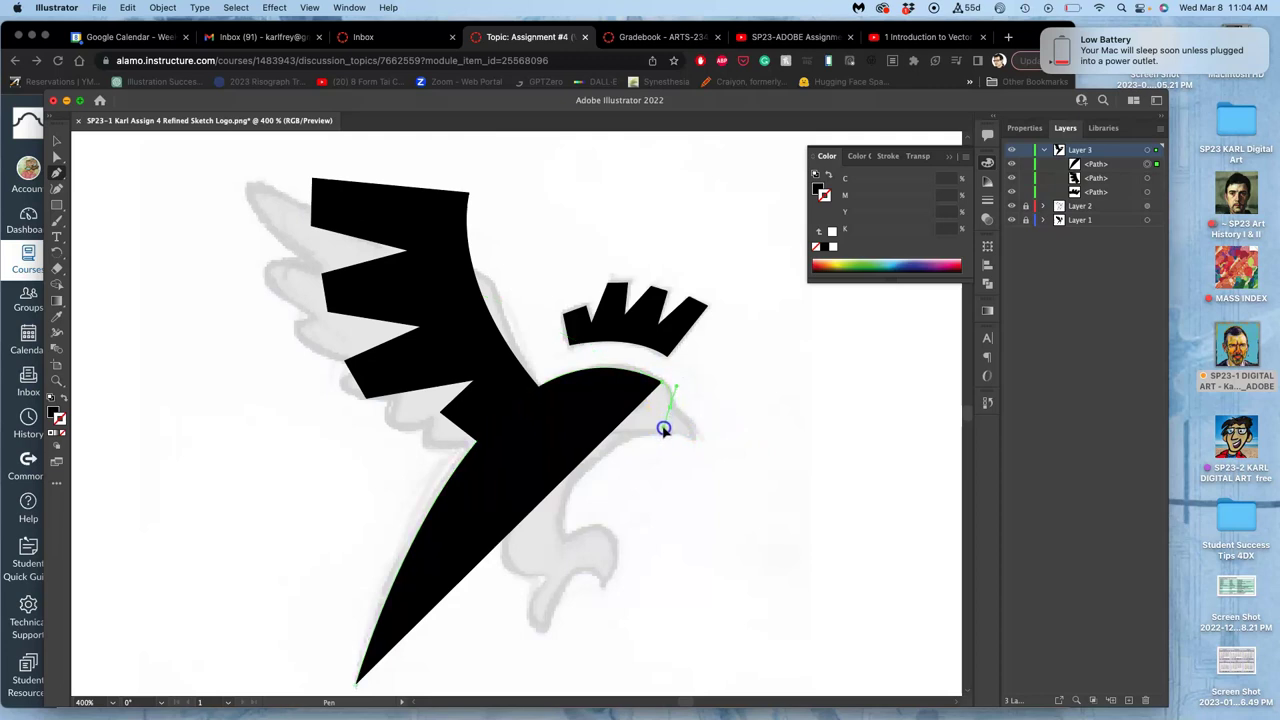
left_click(663, 428)
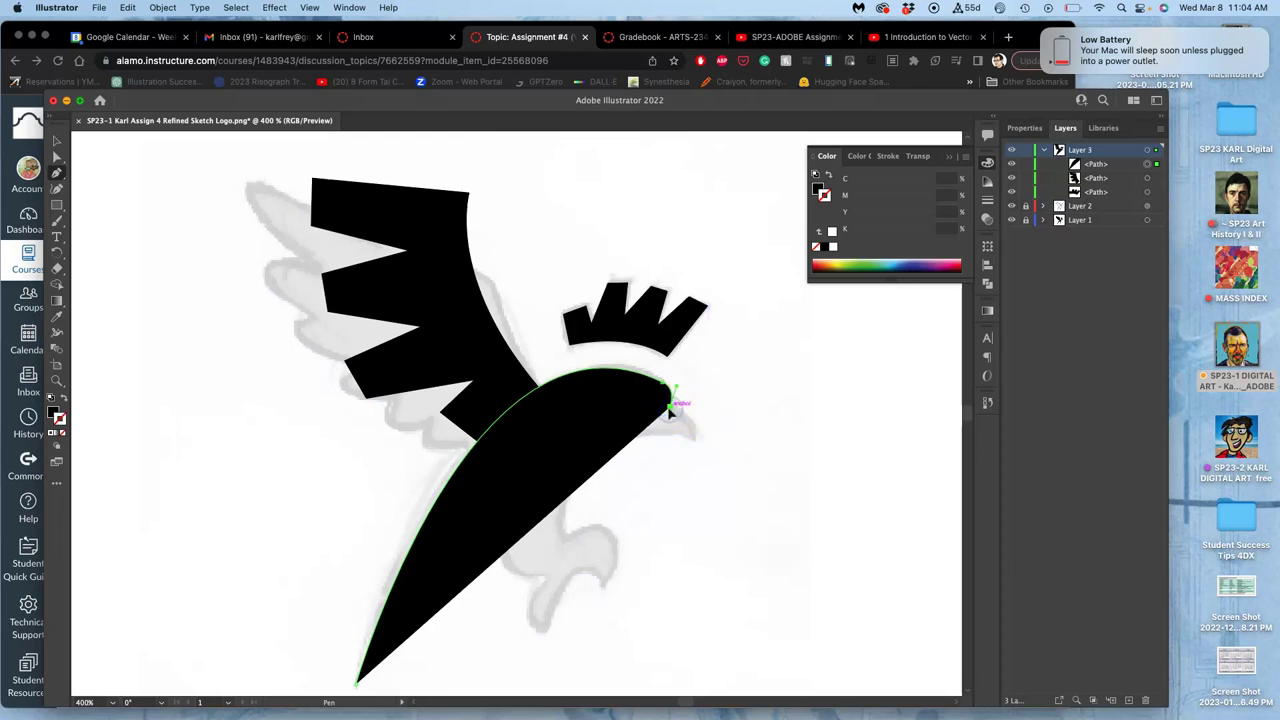
left_click(697, 441)
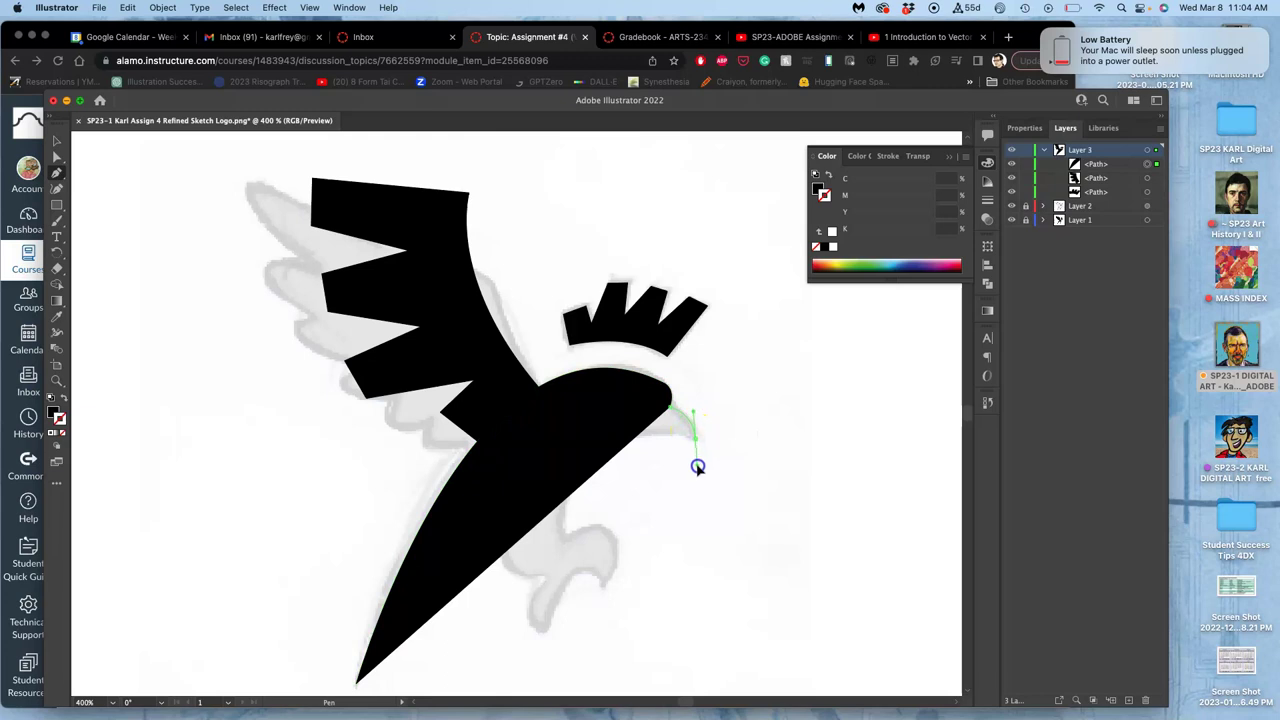
left_click(697, 467)
mouse_move(699, 469)
left_mouse_down()
mouse_move(675, 437)
mouse_move(694, 434)
mouse_move(697, 447)
left_mouse_up()
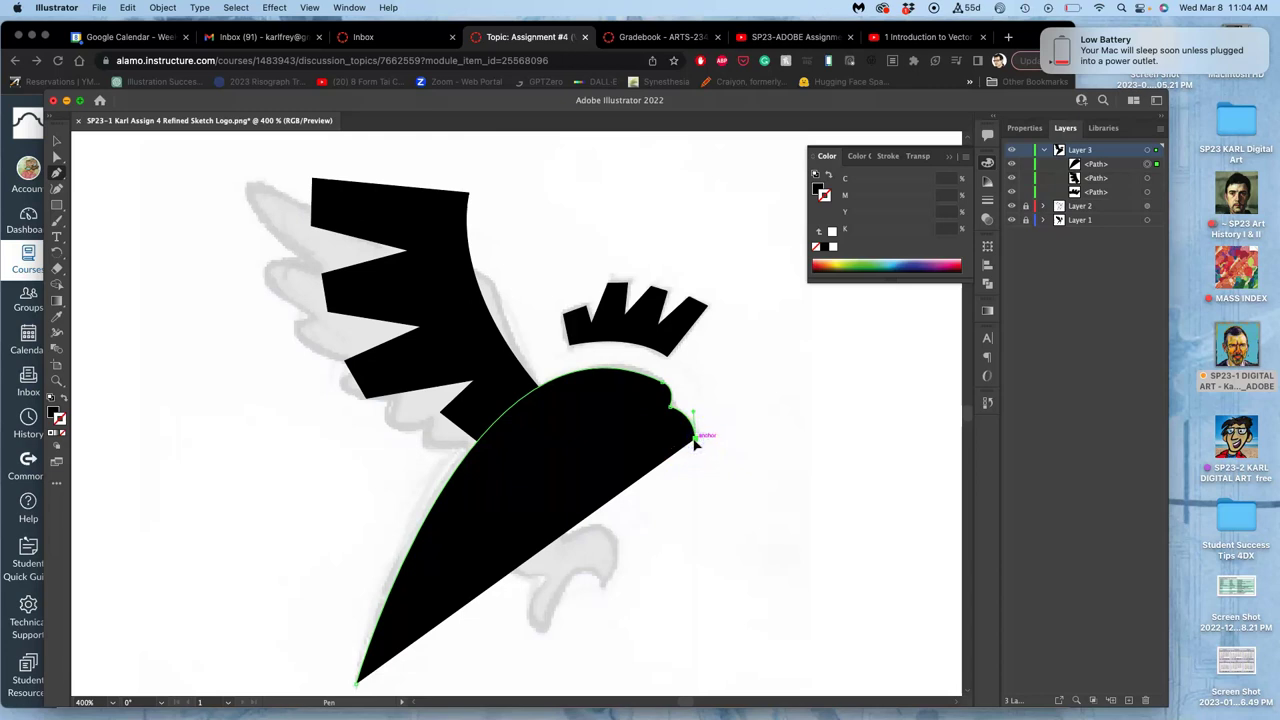
Step: Trace the beak's underside and curve the path down the throat and chest to the top of the foot
left_click_drag(695, 441, 562, 537)
left_click_drag(563, 535, 600, 530)
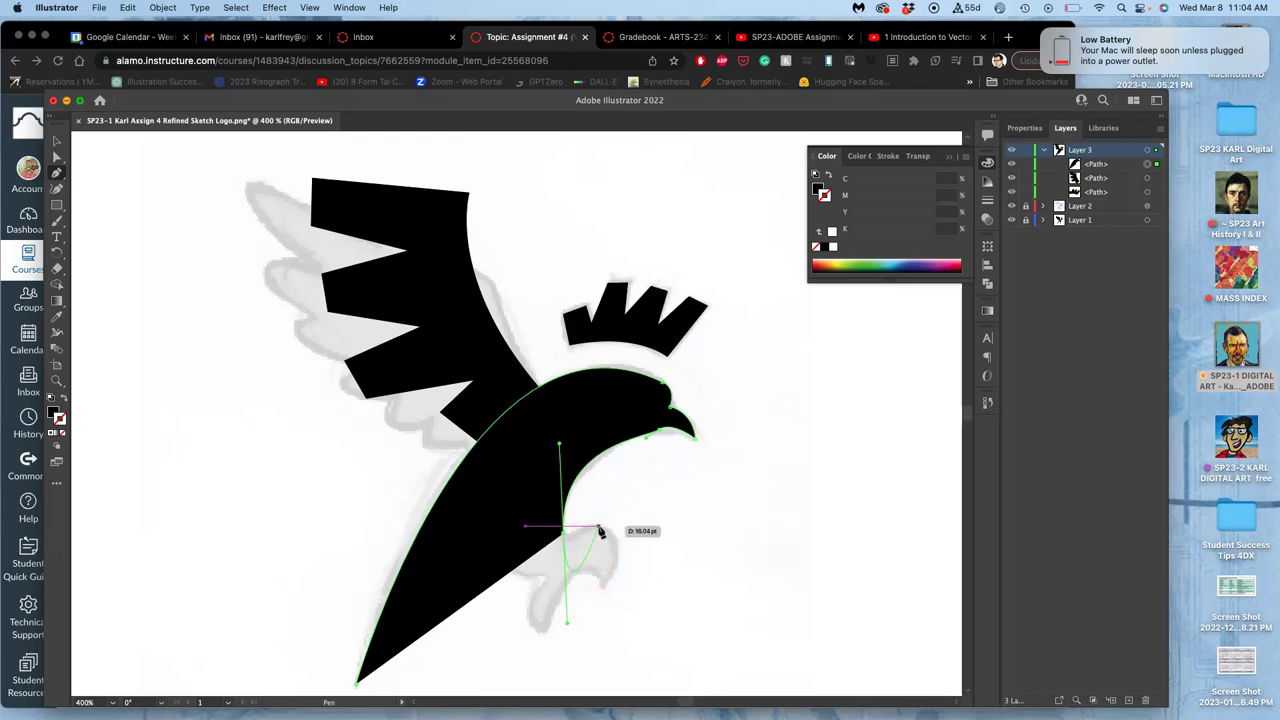
left_click_drag(600, 531, 600, 531)
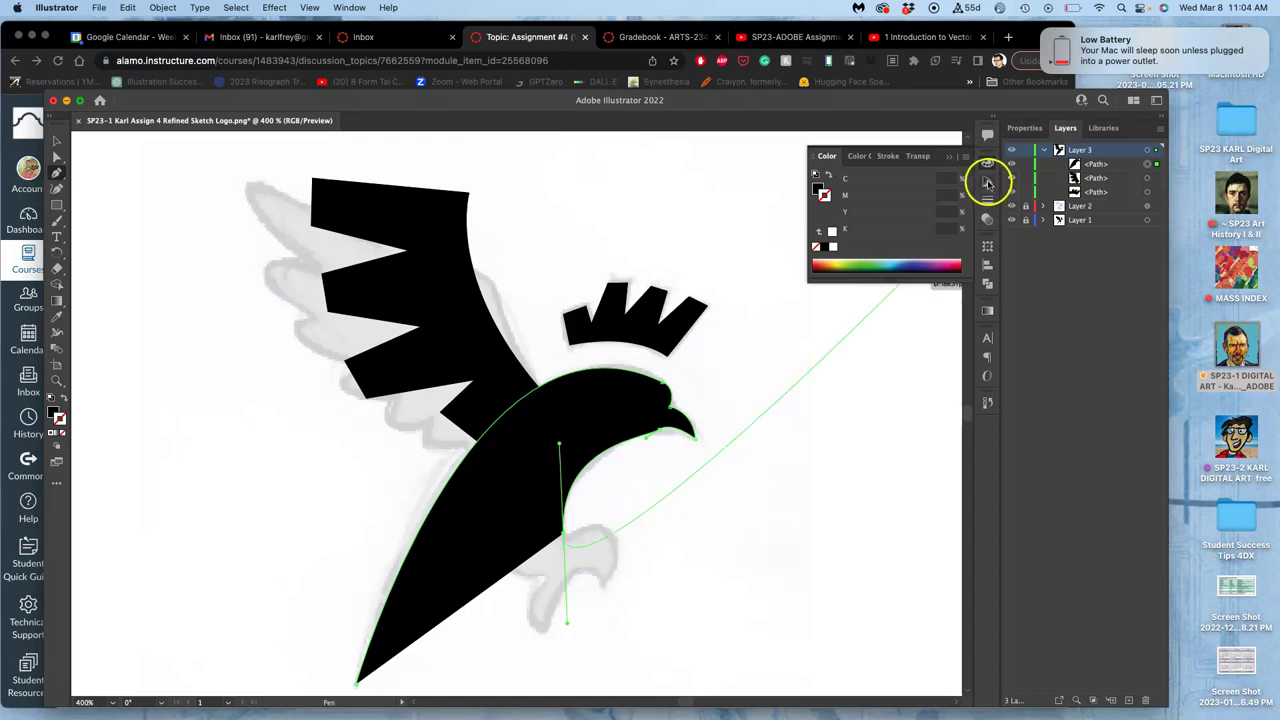
Step: Lower the body path's opacity to 53% to reveal the sketch underneath
left_click(988, 224)
left_click(961, 178)
left_click(936, 192)
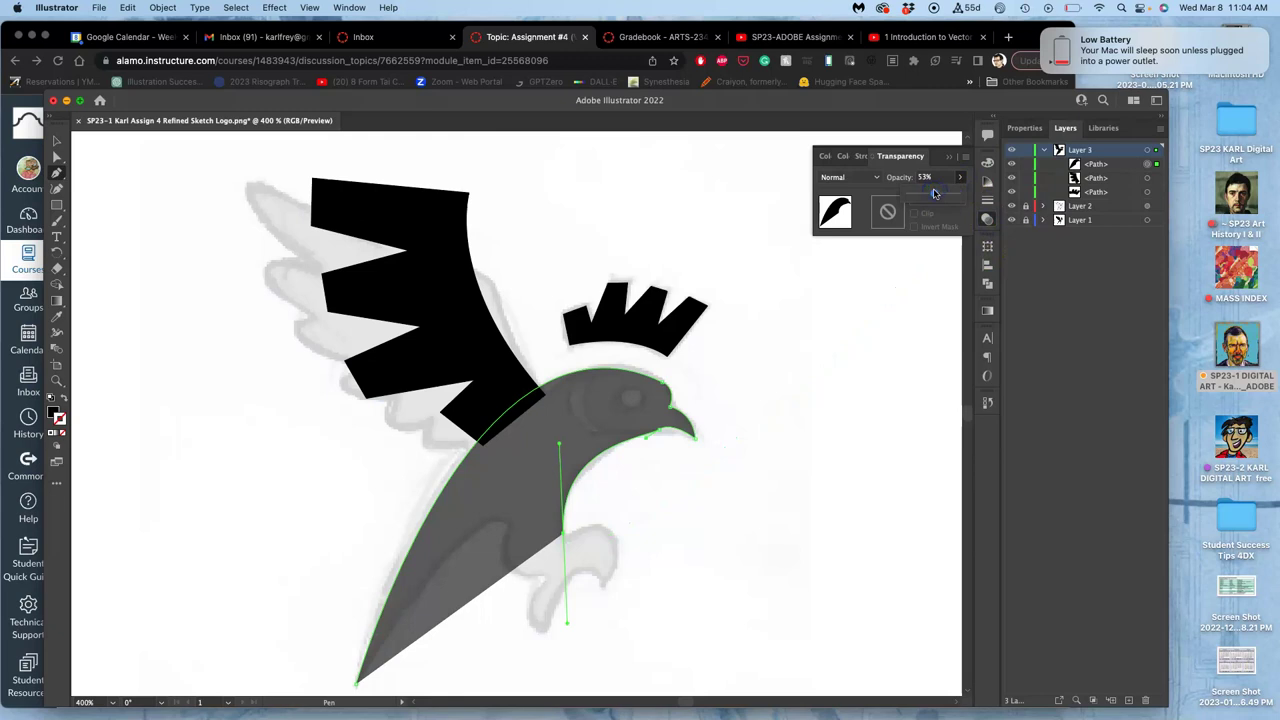
Step: Trace the foot's upper toe to its claw tip, then curve between the toes to the lower claw's tip, undoing the misdrawn segment
left_click(565, 532)
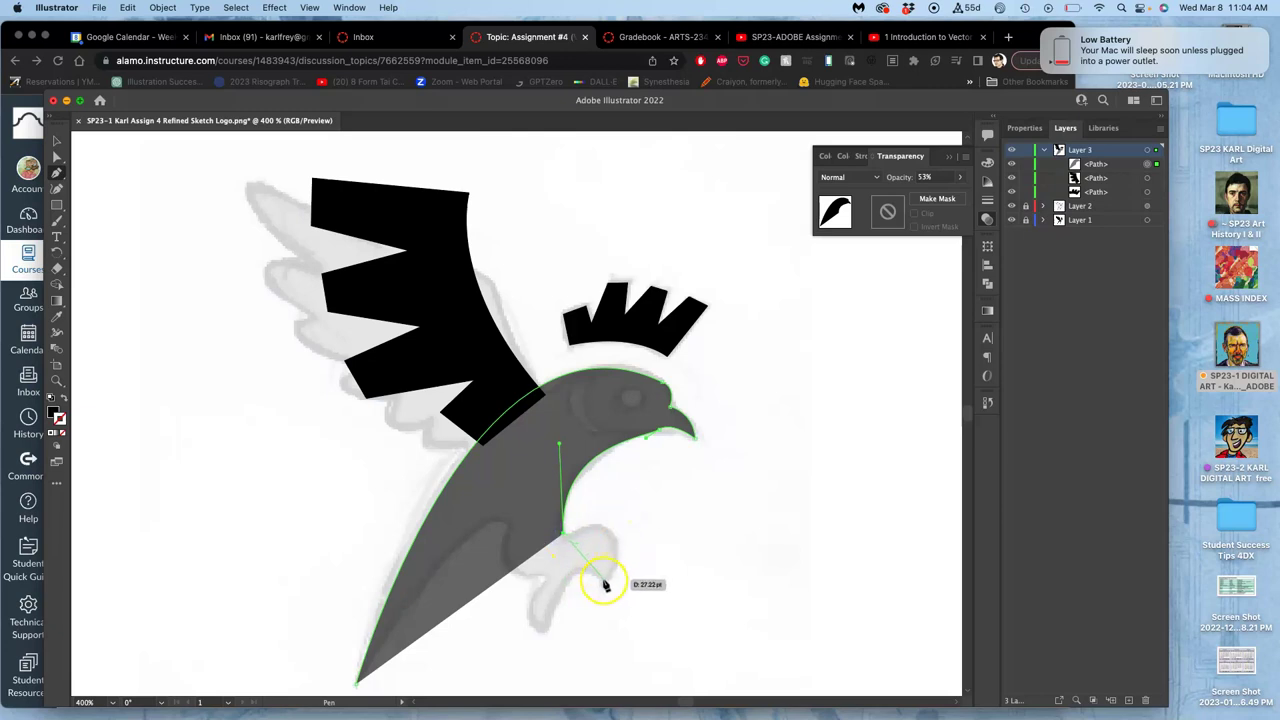
left_click_drag(603, 584, 543, 623)
scroll(531, 688, "down", 10)
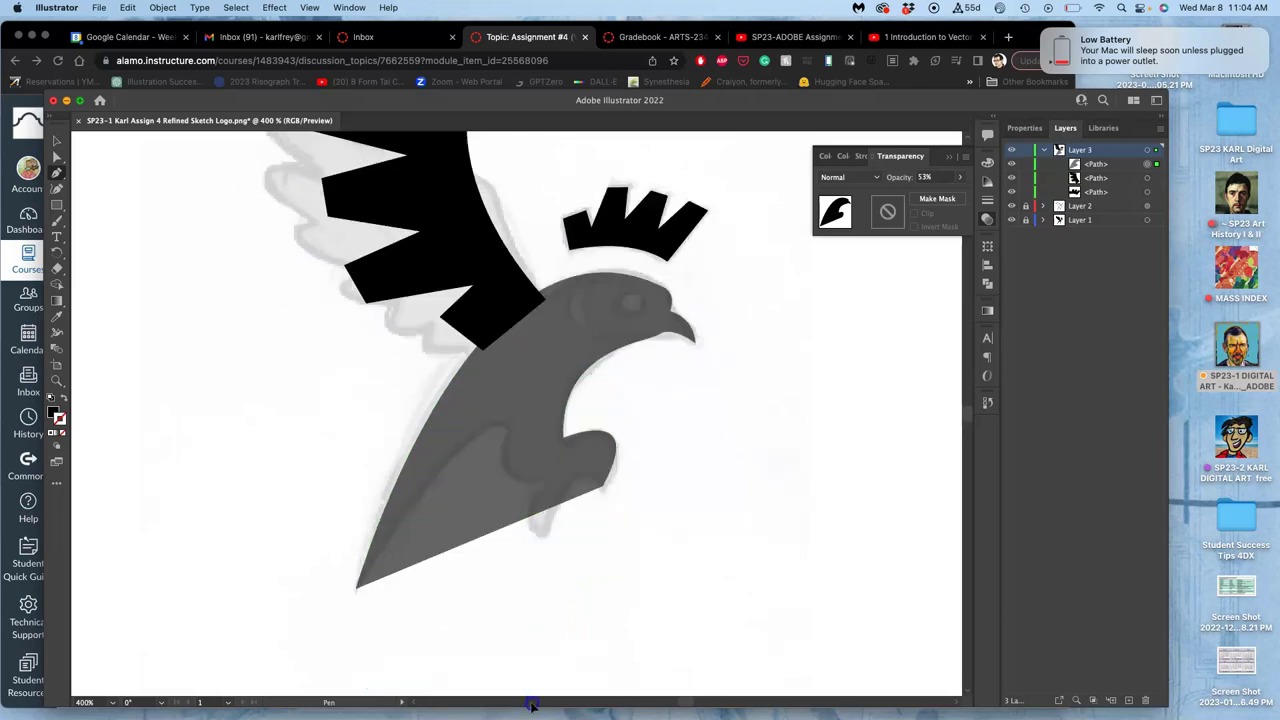
scroll(533, 521, "up", 6)
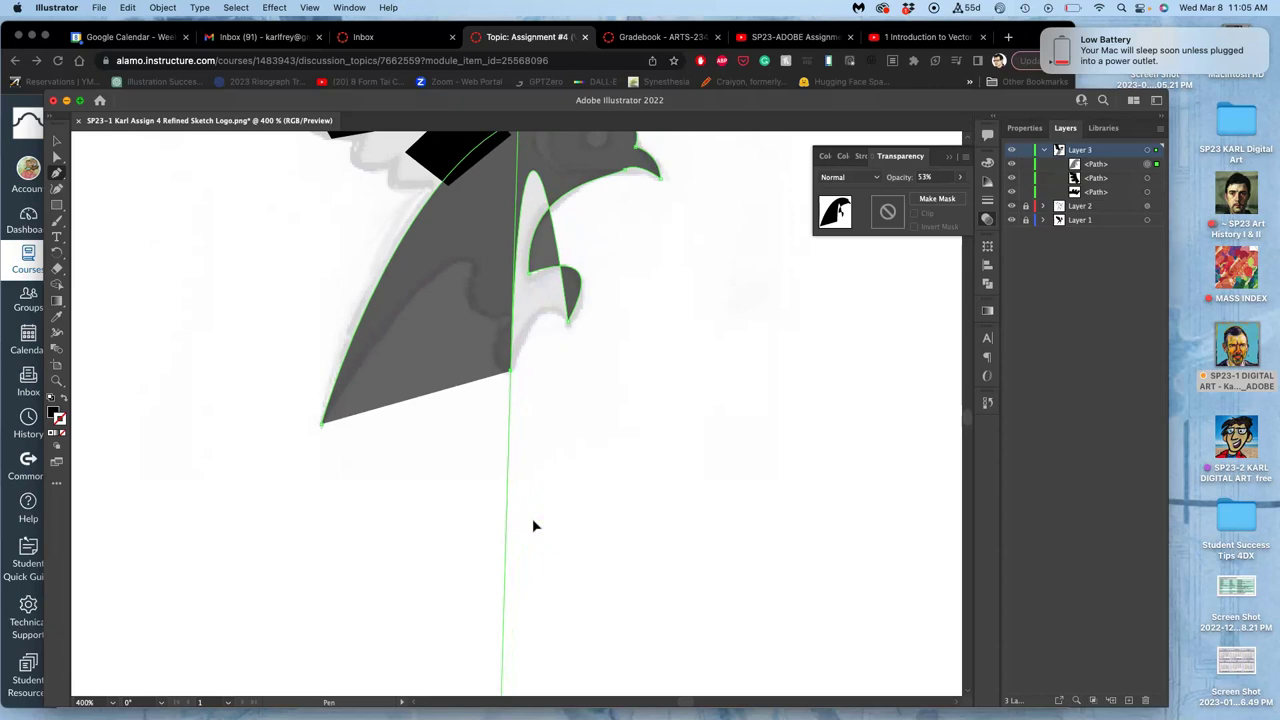
key("super+z")
left_click_drag(510, 396, 481, 463)
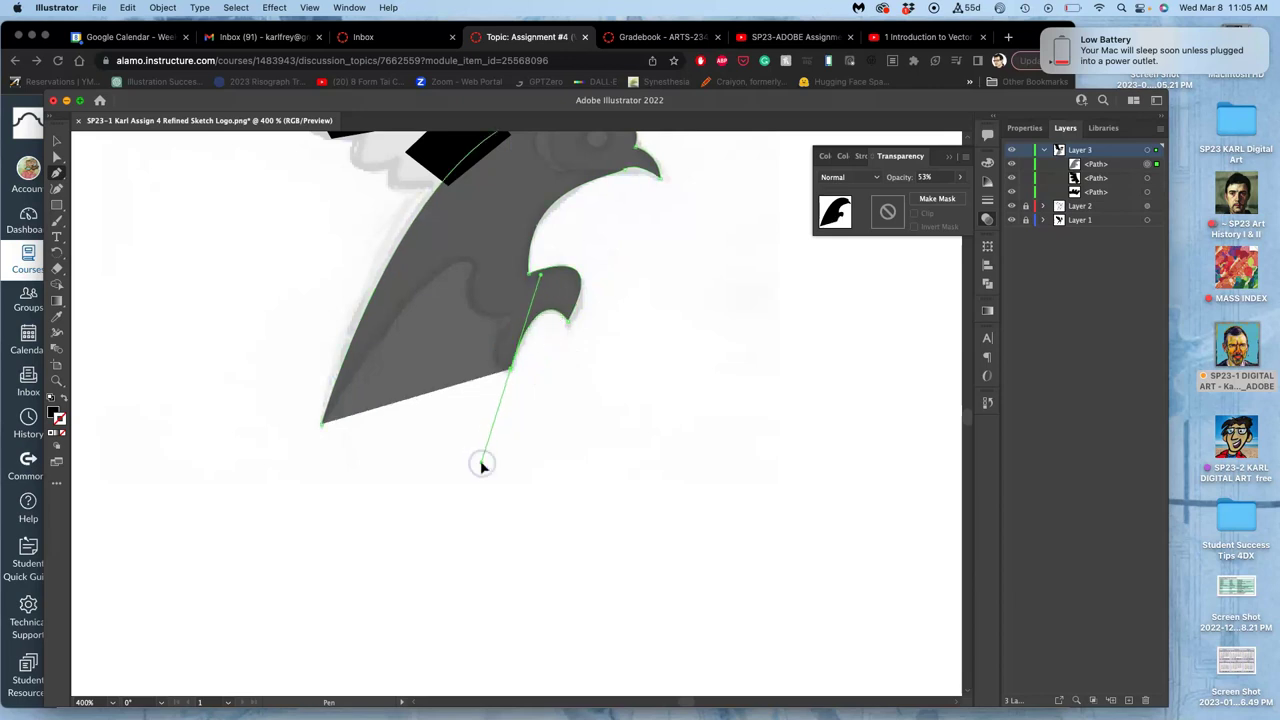
Step: Curve the path up the back of the lower claw to a corner, then add the short edge beneath the leg
scroll(481, 464, "down", 3)
scroll(481, 464, "up", 5)
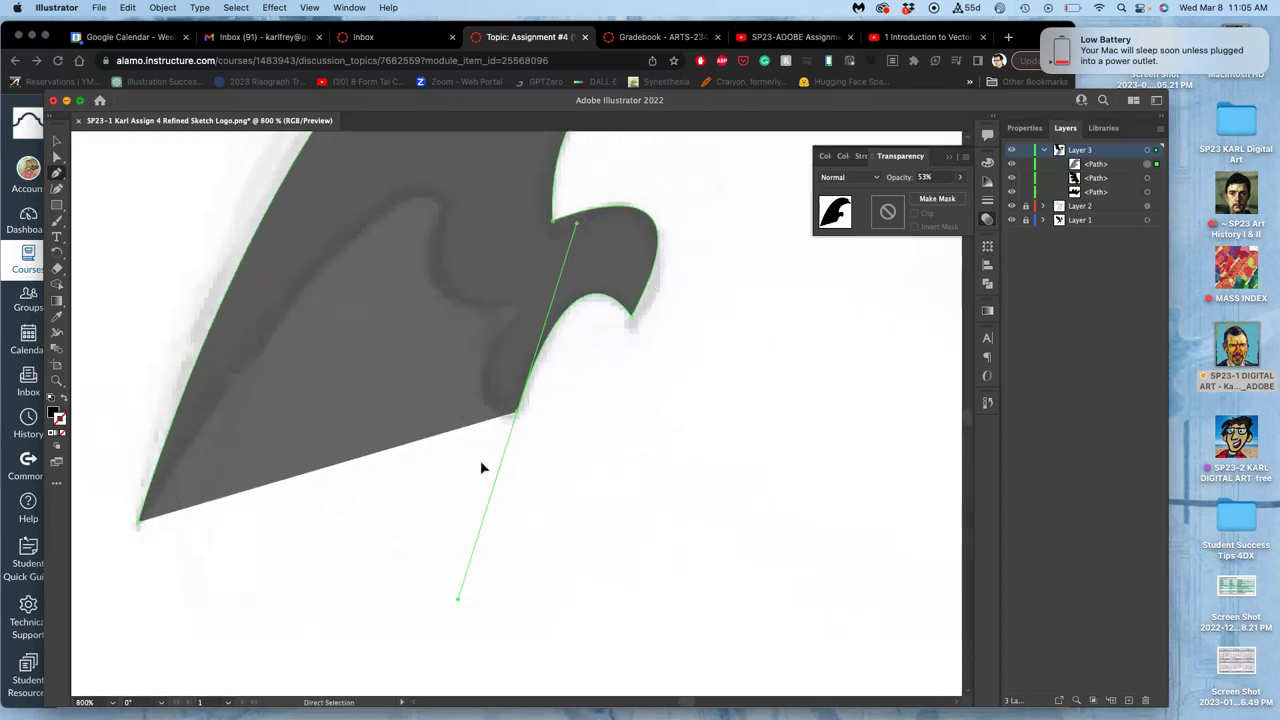
left_click_drag(480, 467, 524, 500)
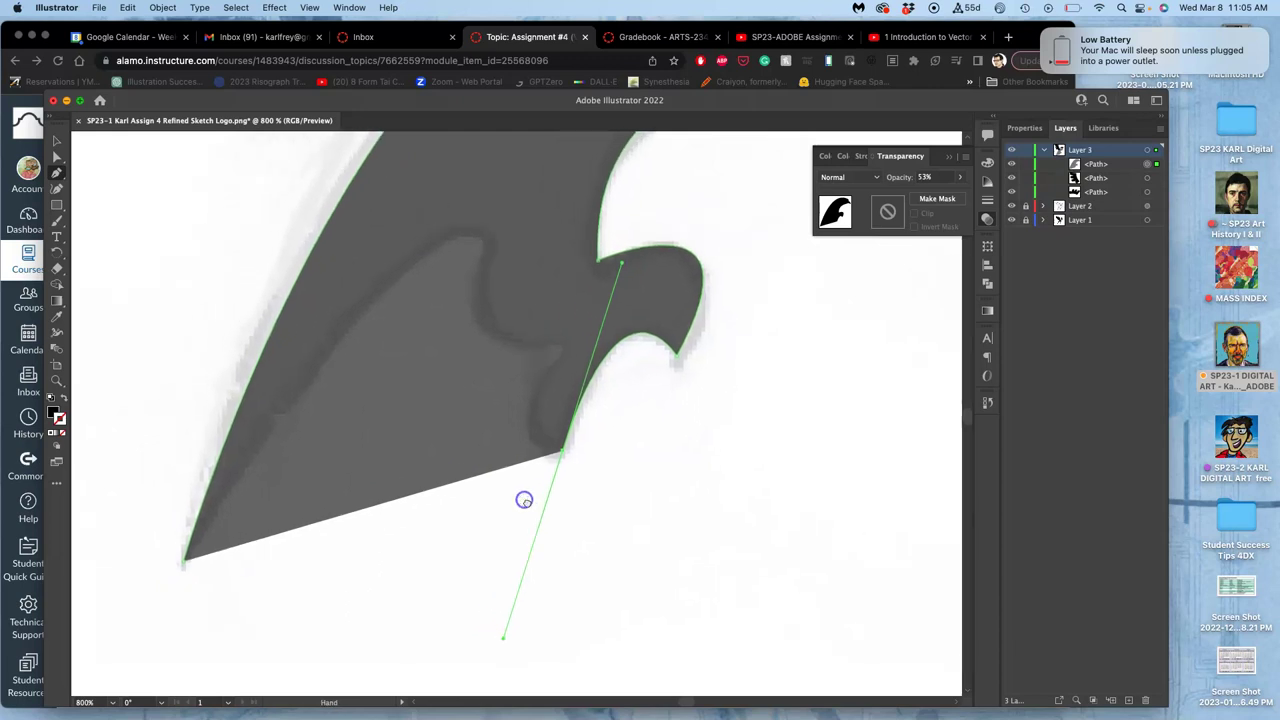
left_click_drag(565, 455, 640, 270)
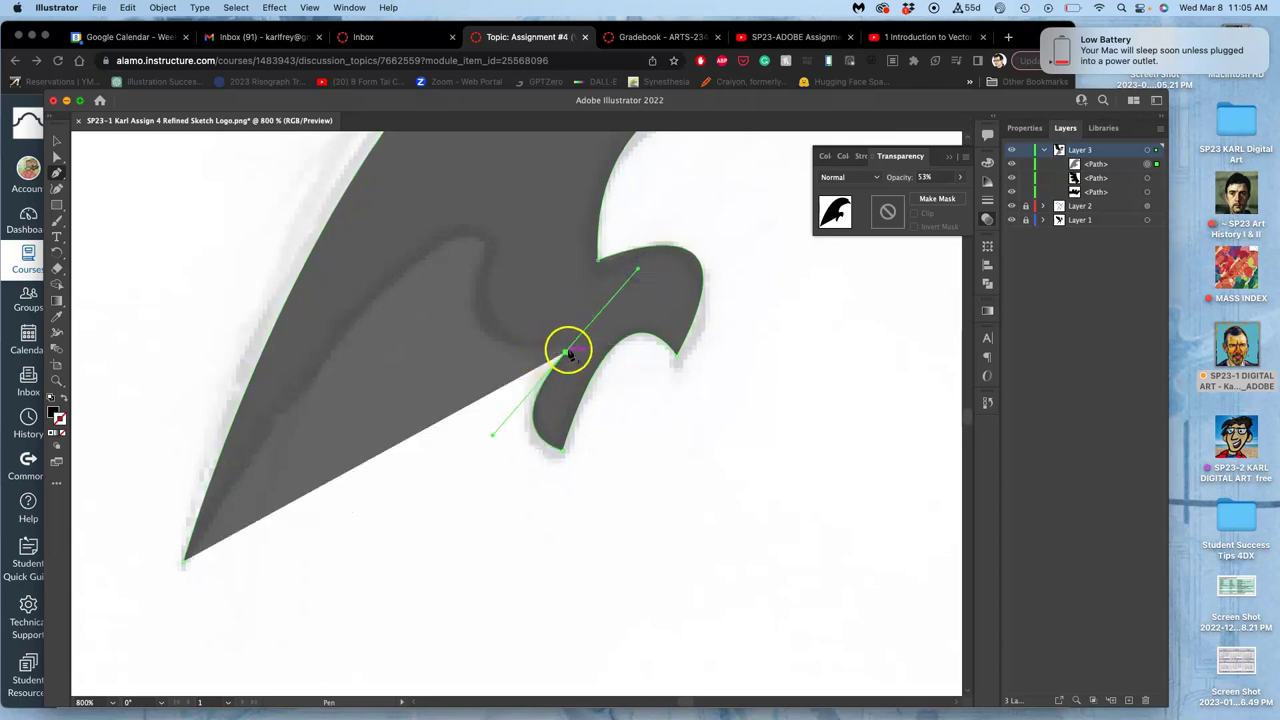
left_click_drag(565, 352, 520, 347)
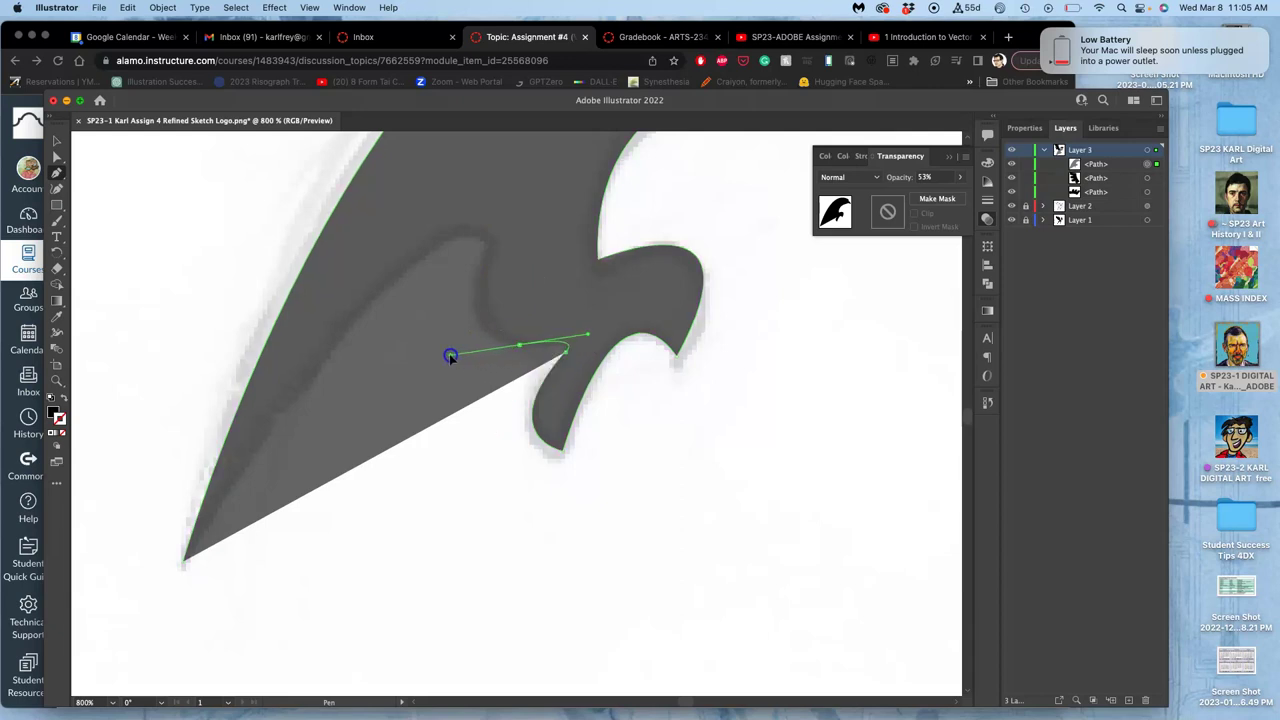
Step: Curve the rear edge of the leg up to the point where it meets the tail's underside
left_click_drag(446, 353, 491, 251)
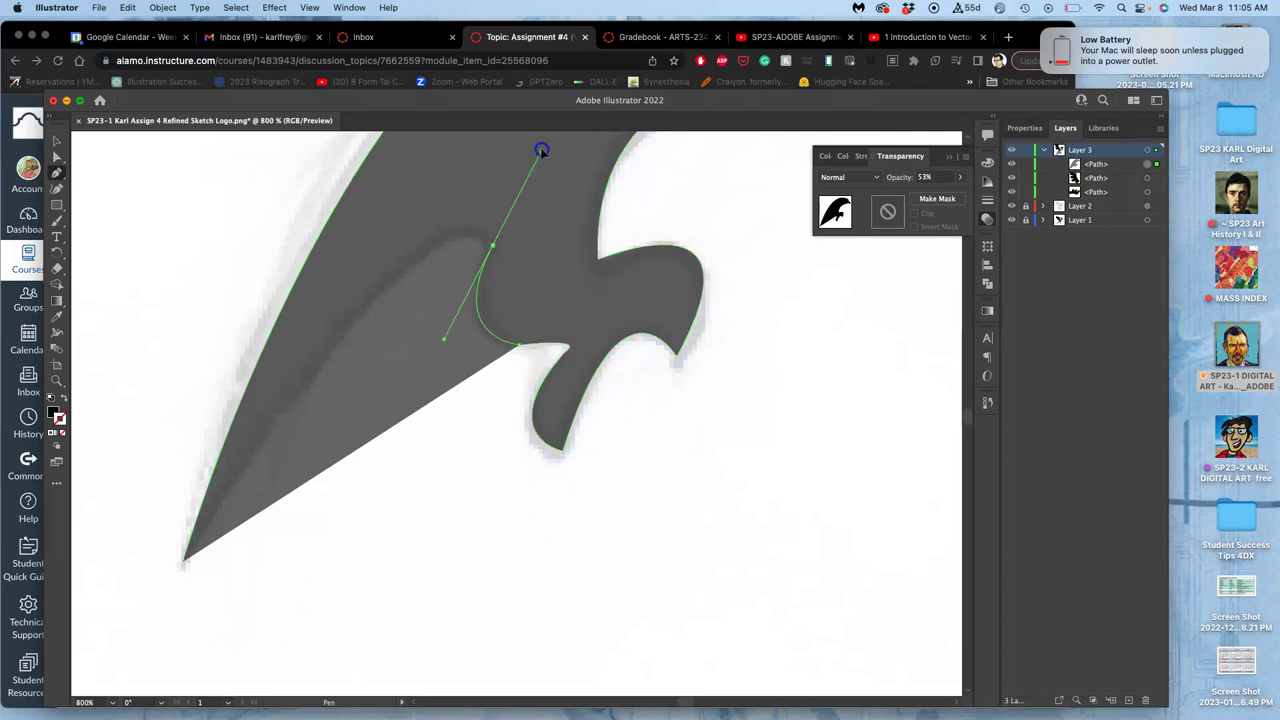
scroll(527, 141, "up", 5)
scroll(520, 200, "up", 1)
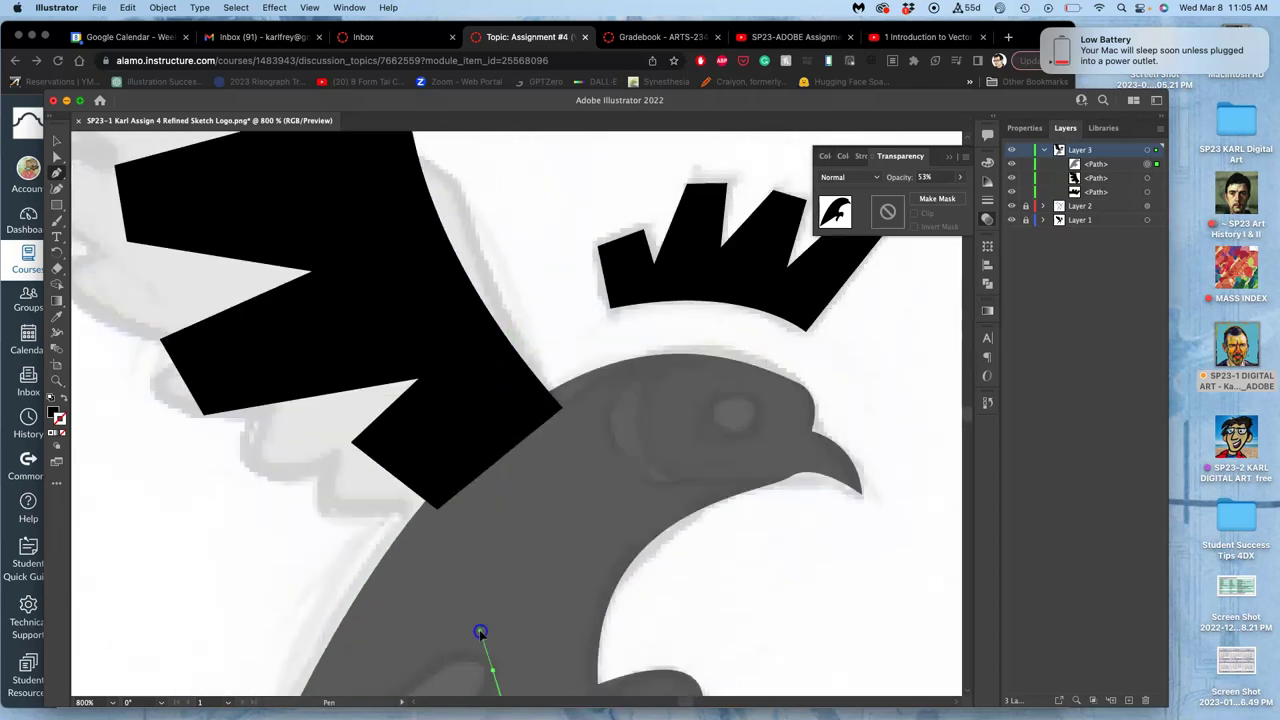
scroll(495, 580, "down", 6)
scroll(515, 300, "up", 1)
scroll(514, 320, "up", 5)
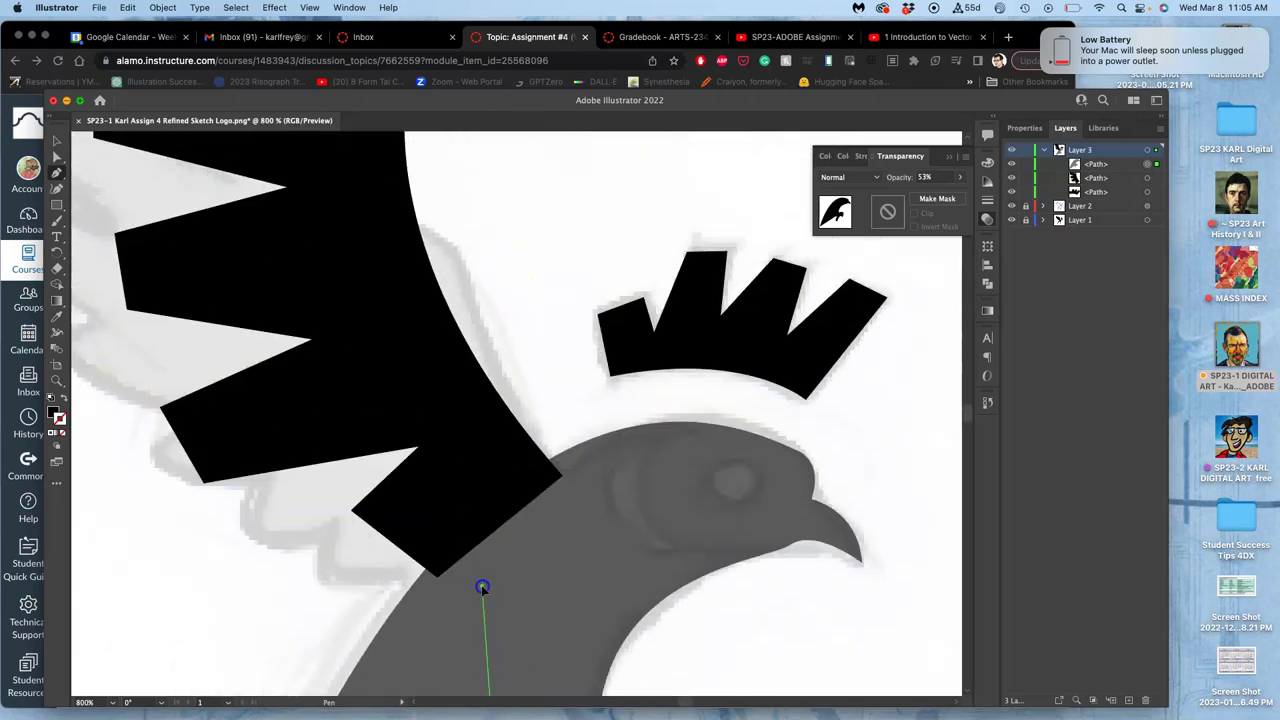
scroll(483, 590, "down", 5)
left_click(518, 450)
left_click_drag(507, 341, 540, 246)
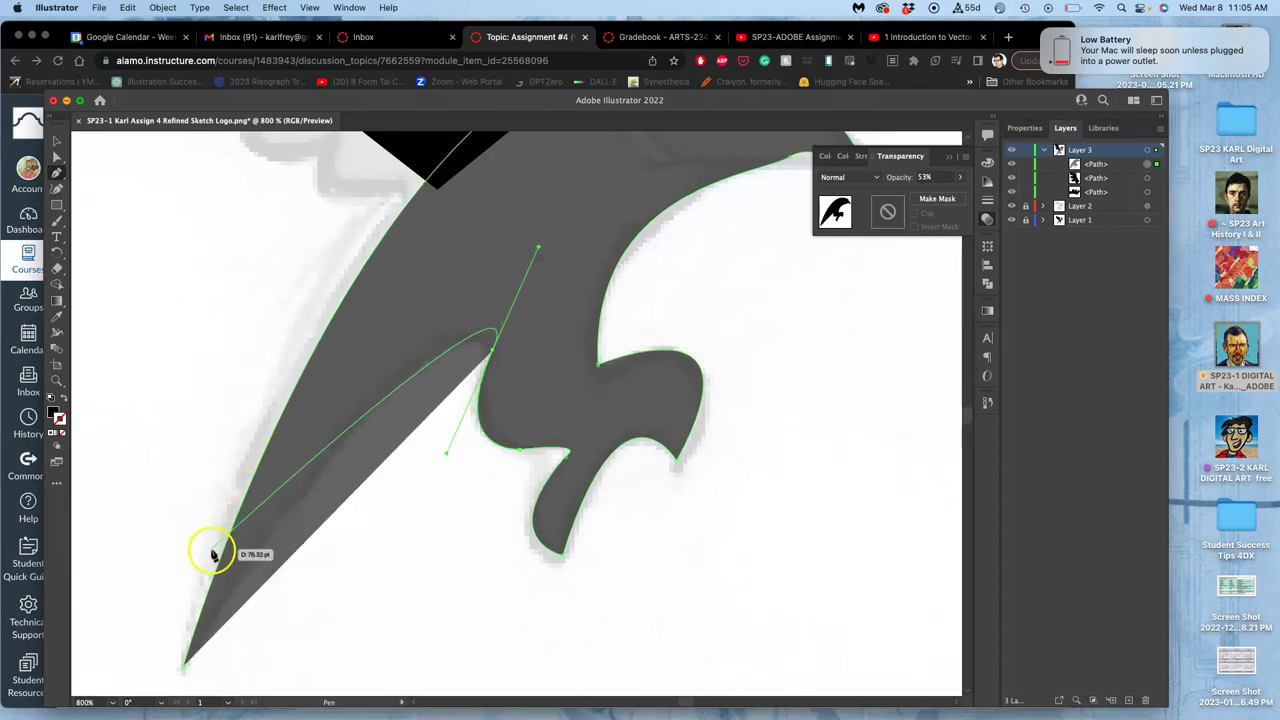
Step: Turn the last point into a corner and close the body path at the tail tip with a curve along the tail's underside
left_click(493, 350)
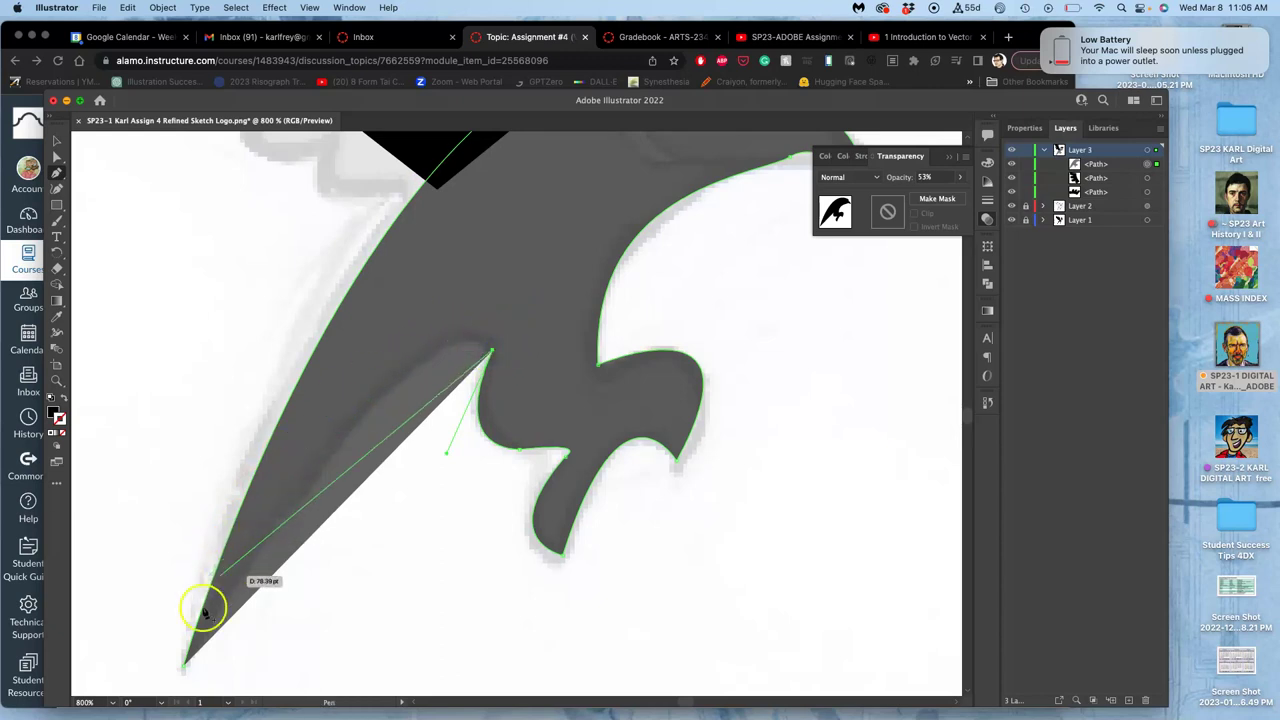
left_click(188, 666)
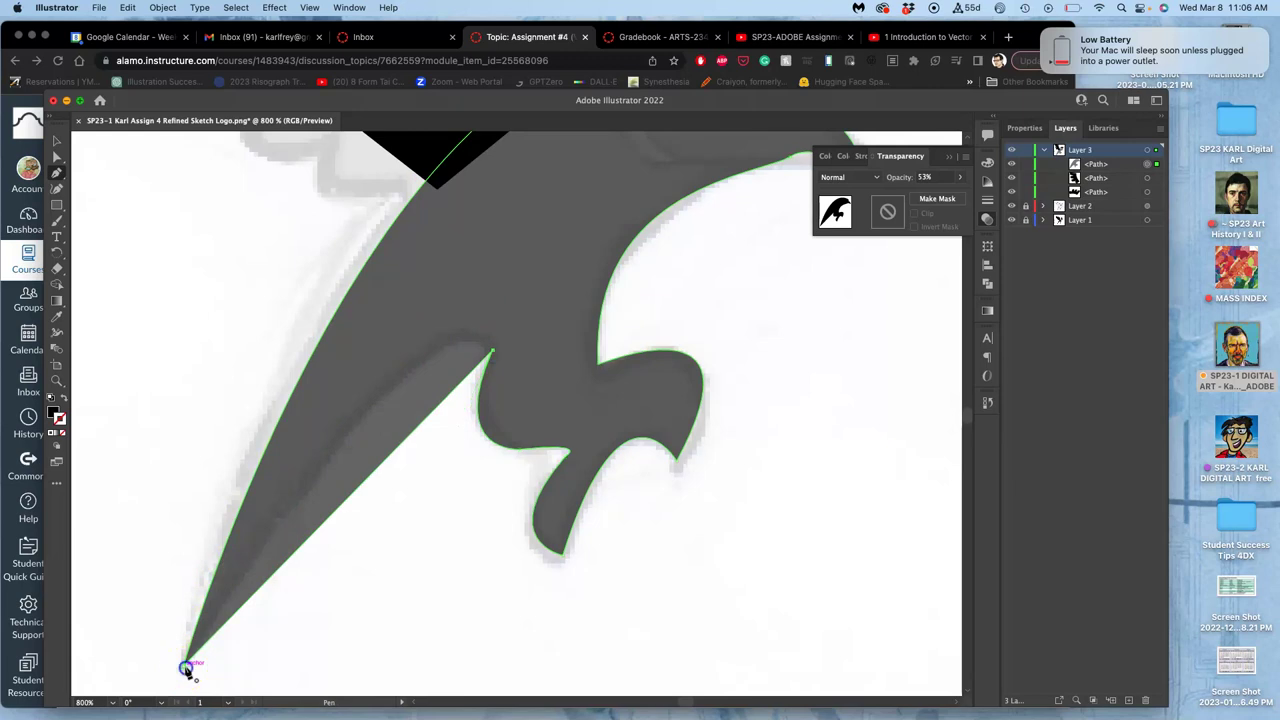
scroll(246, 500, "down", 10)
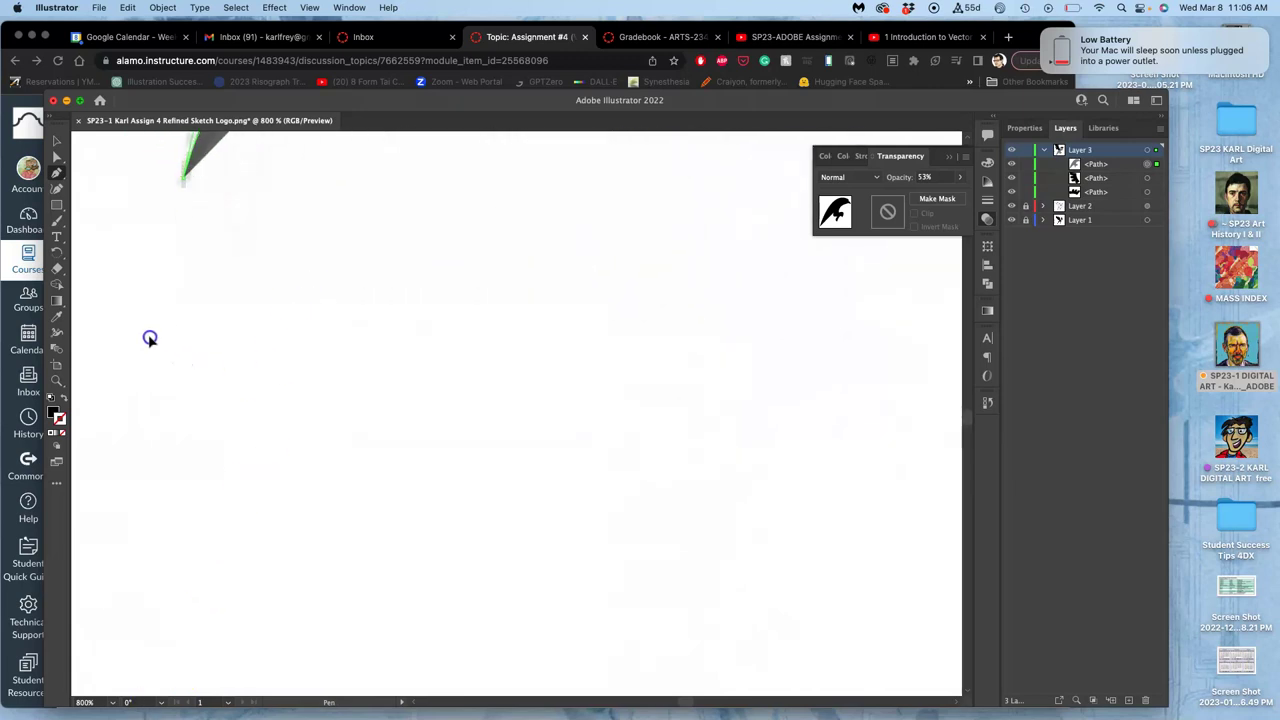
scroll(251, 343, "up", 5)
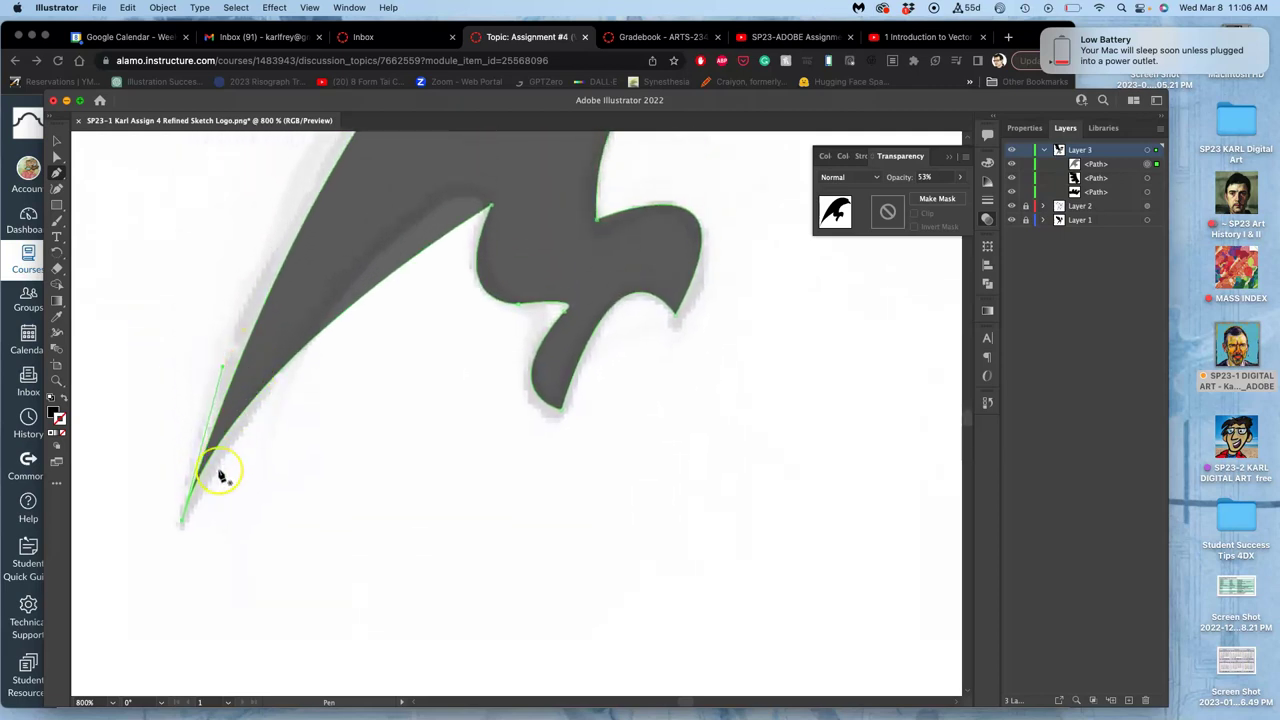
Step: Pull direction handles out of the body path's tail-tip anchor with the Anchor Point tool so the tail widens
key("super+equal")
key("super+equal")
key("super+equal")
key("super+equal")
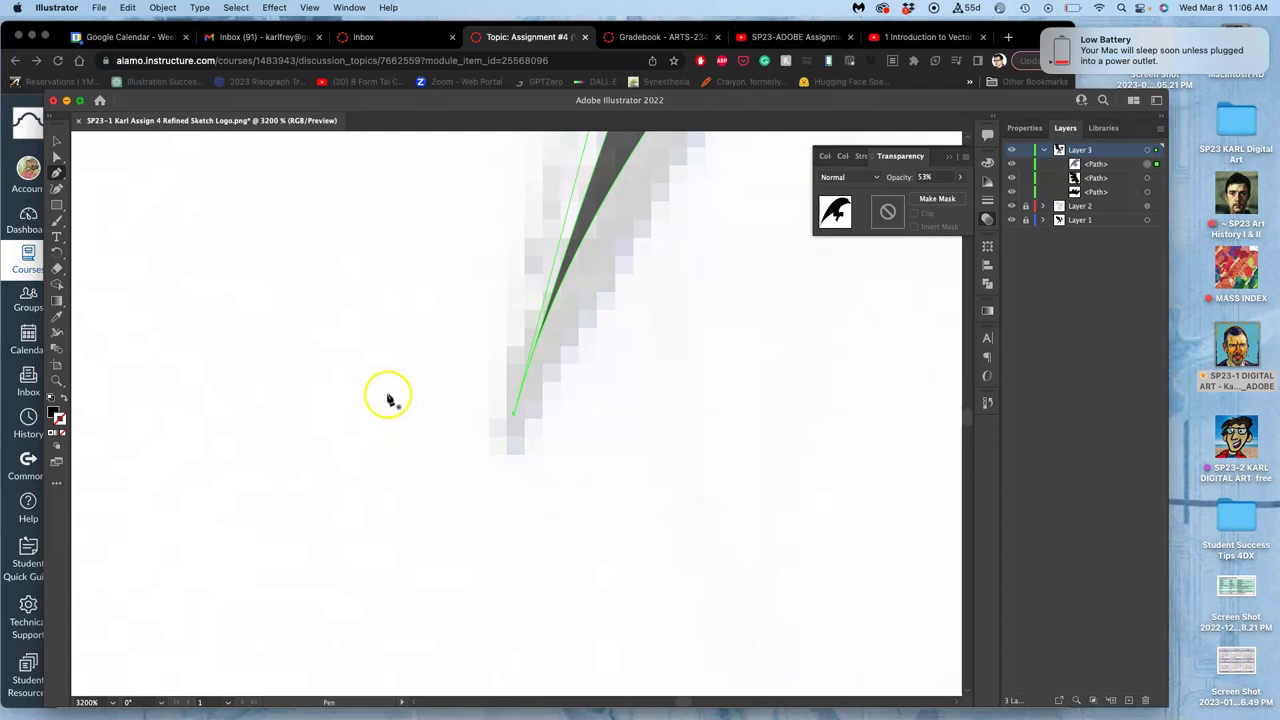
left_click(58, 158)
left_click(466, 378)
left_click(513, 415)
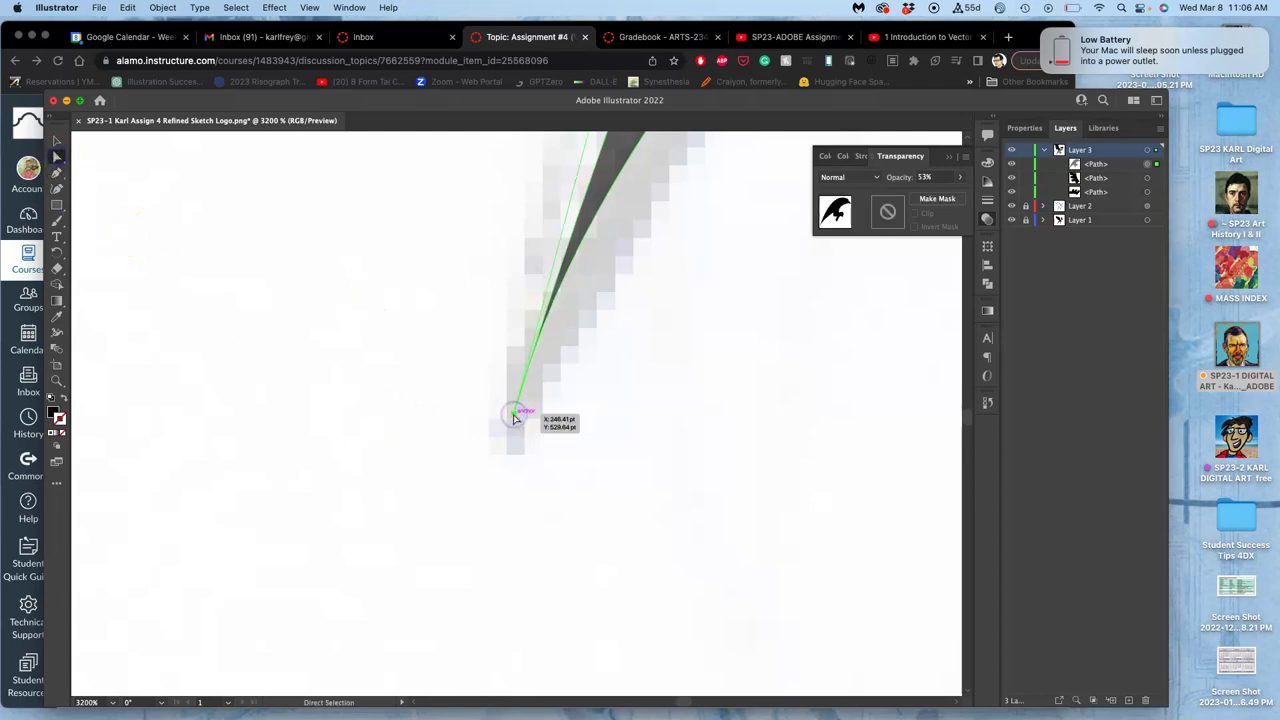
scroll(513, 417, "up", 5)
scroll(513, 417, "right", 5)
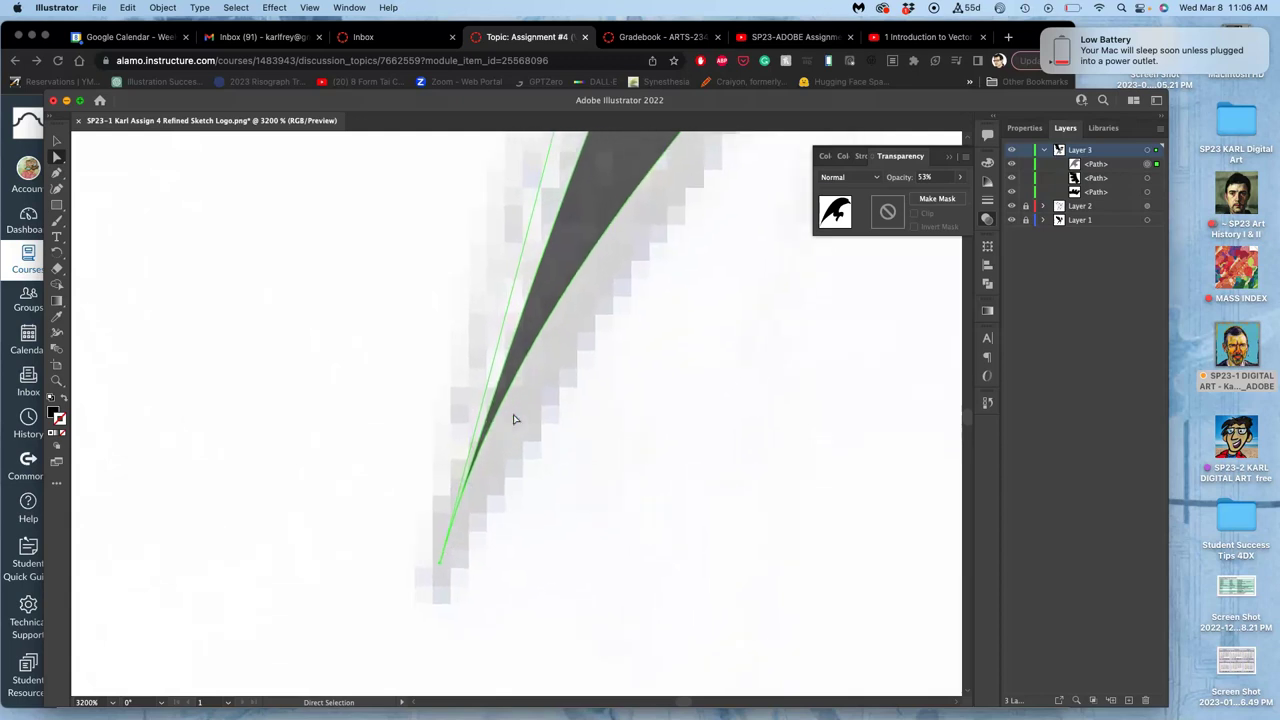
scroll(513, 419, "down", 3)
scroll(513, 419, "left", 1)
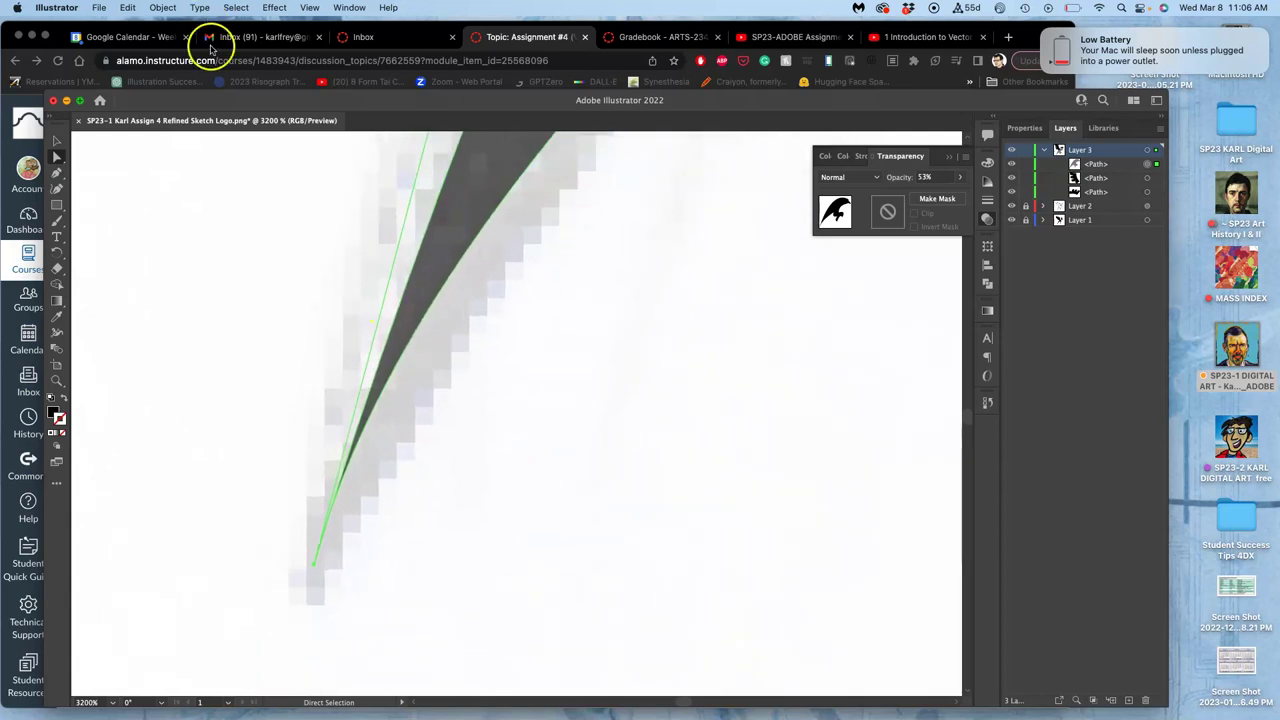
scroll(257, 371, "down", 6)
scroll(257, 371, "left", 1)
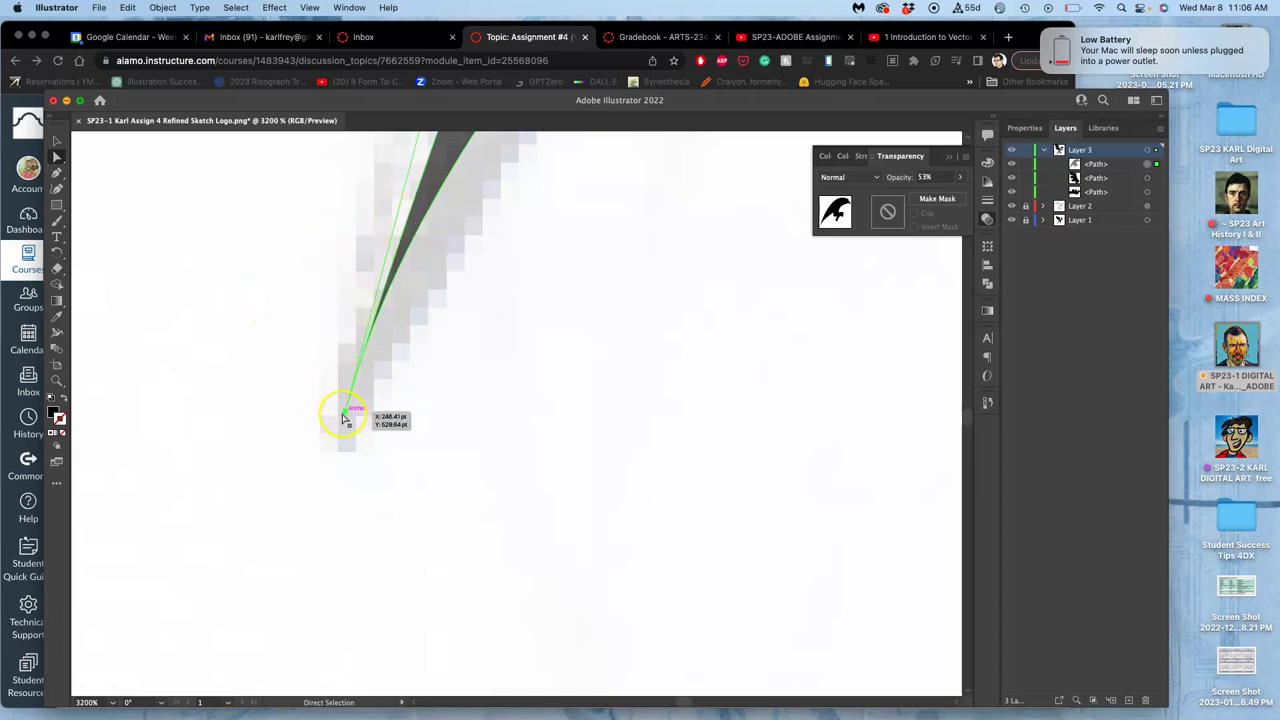
left_click_drag(57, 172, 113, 190)
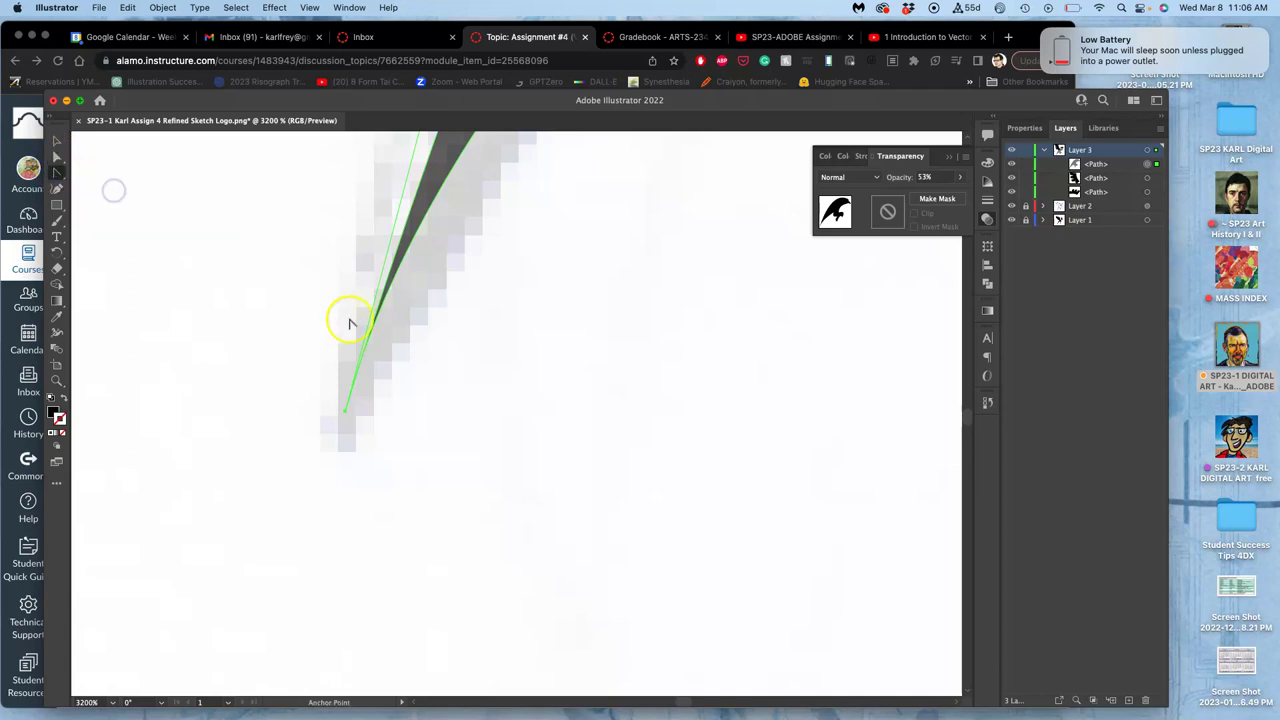
left_click(347, 411)
left_click_drag(347, 411, 325, 384)
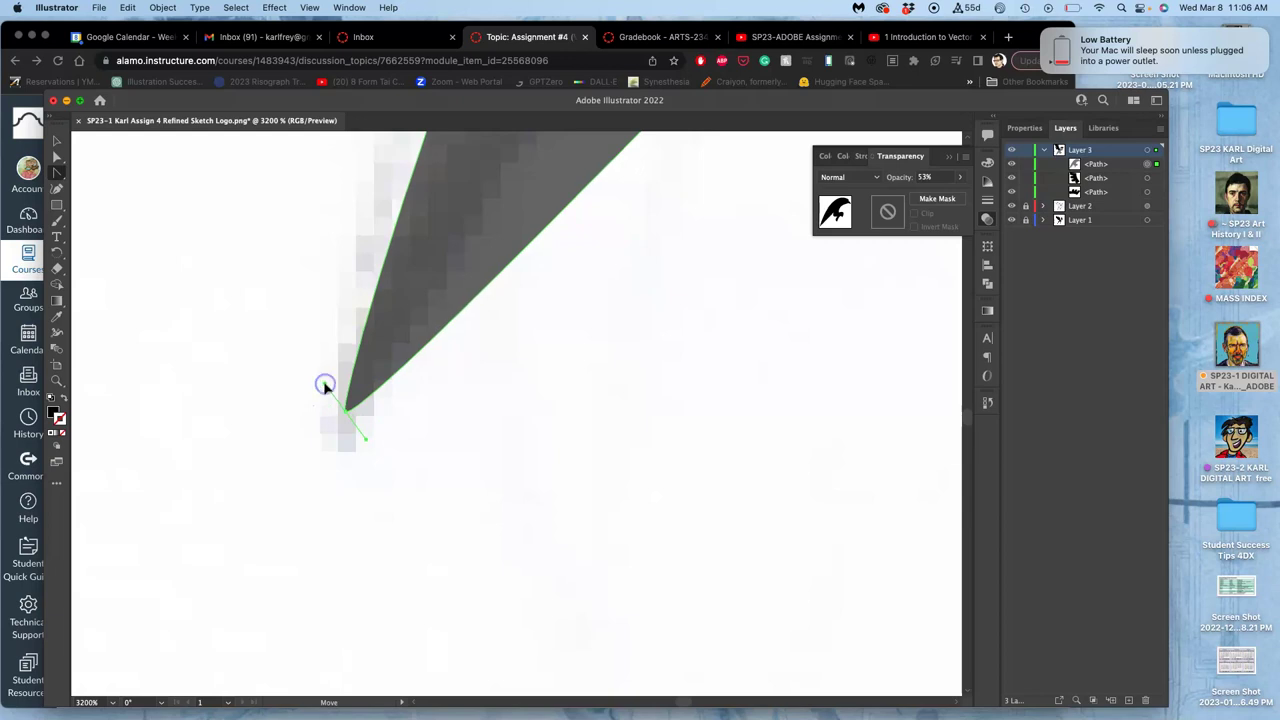
Step: Select the tail-tip anchor with Direct Selection and swing its lower handle up beside the tail's underside
key("super+minus")
key("super+minus")
key("super+minus")
key("super+minus")
key("super+minus")
key("super+minus")
key("super+minus")
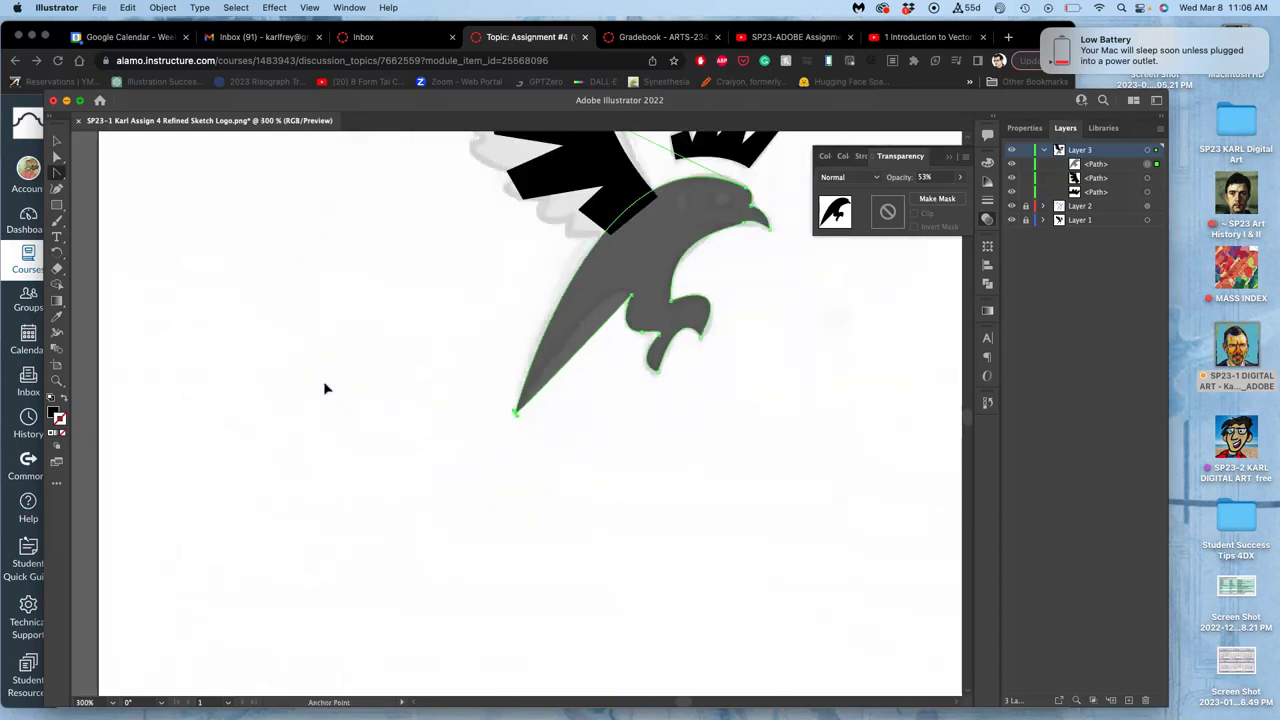
scroll(325, 388, "right", 5)
left_click(58, 157)
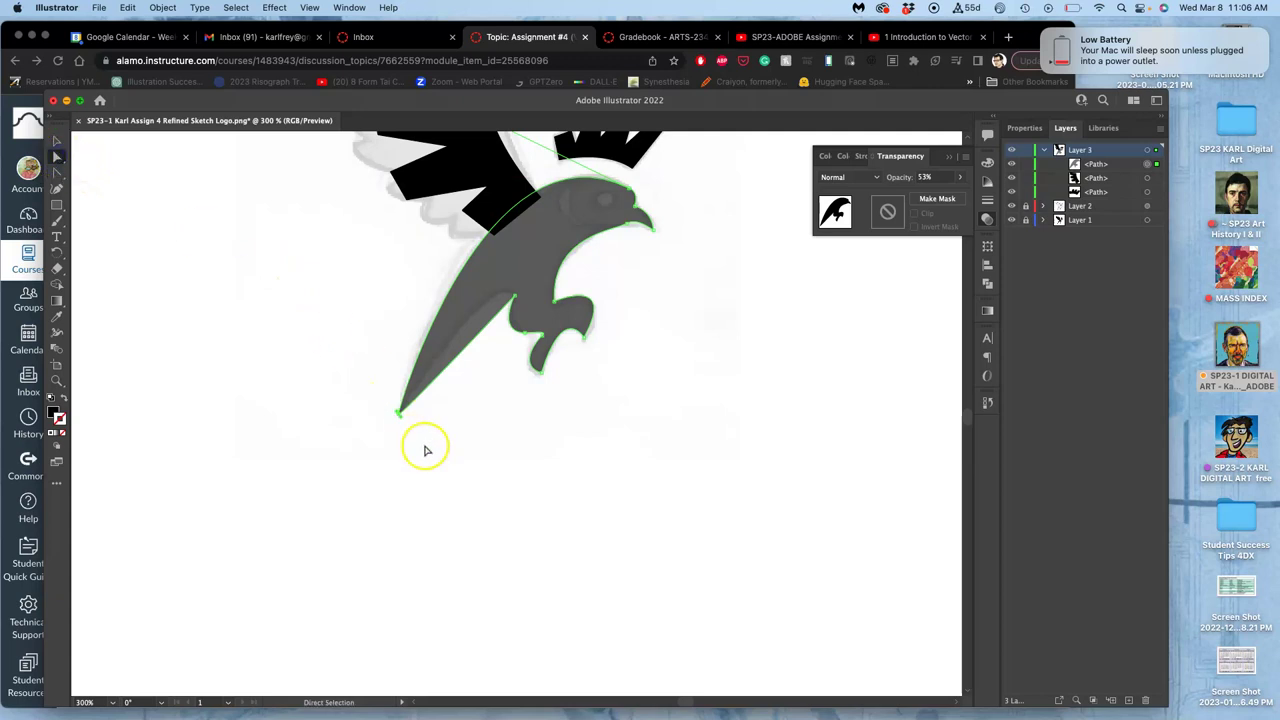
key("super+plus")
key("super+plus")
key("super+plus")
key("super+plus")
key("super+plus")
key("super+plus")
key("super+plus")
left_click(540, 450)
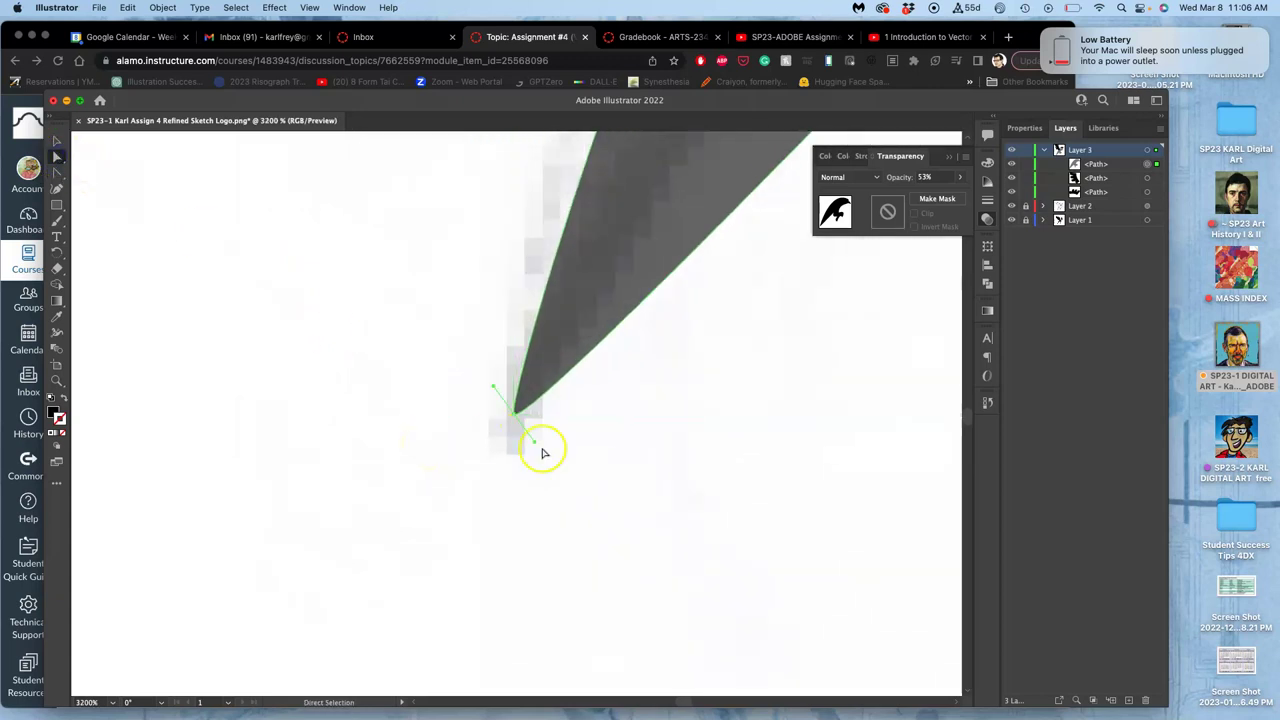
left_click(522, 420)
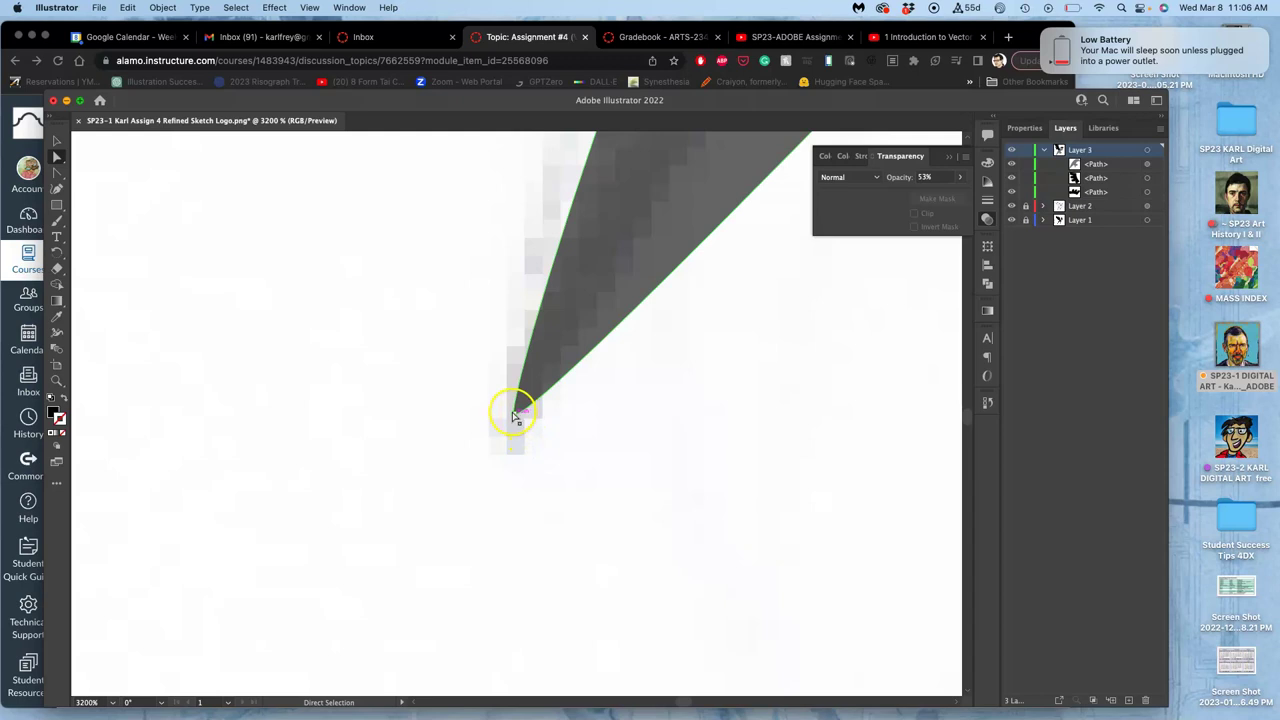
left_click(513, 415)
left_click_drag(537, 444, 600, 374)
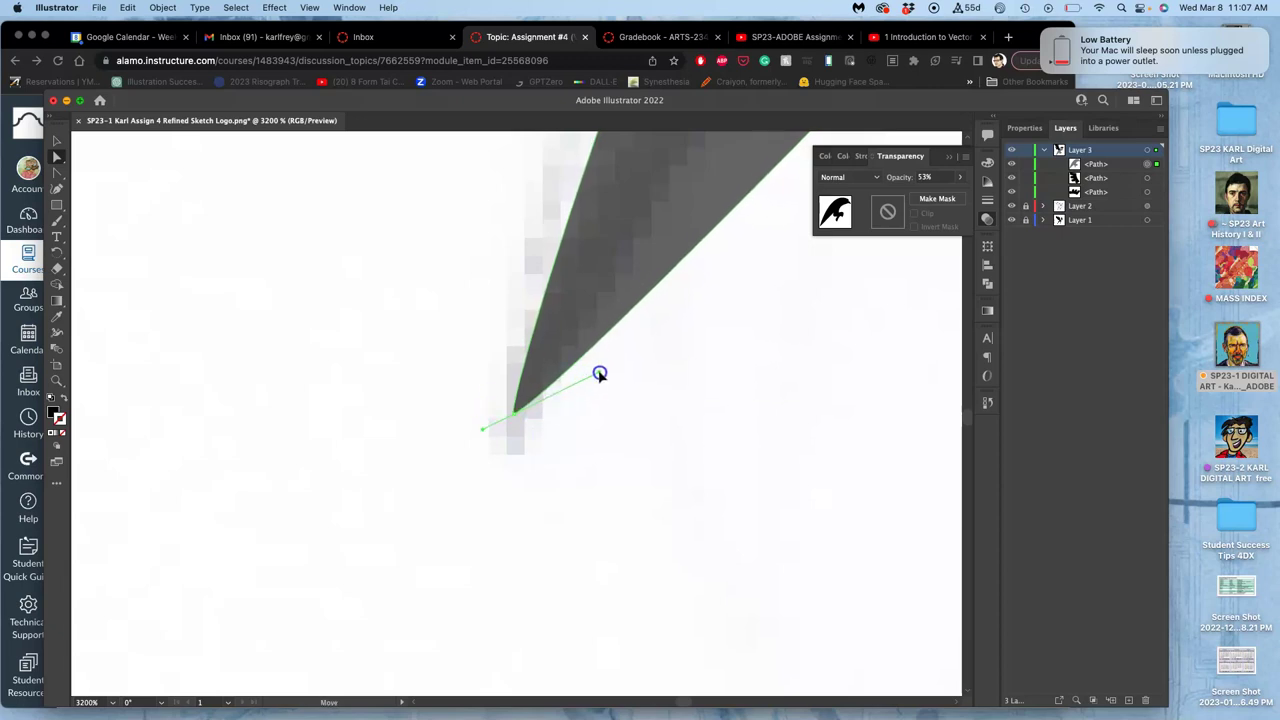
Step: Extend the tail tip's upper handle into the body so the tail's underside curves along the sketch
key("super+minus")
key("super+minus")
key("super+minus")
key("super+minus")
key("super+minus")
key("super+minus")
key("super+minus")
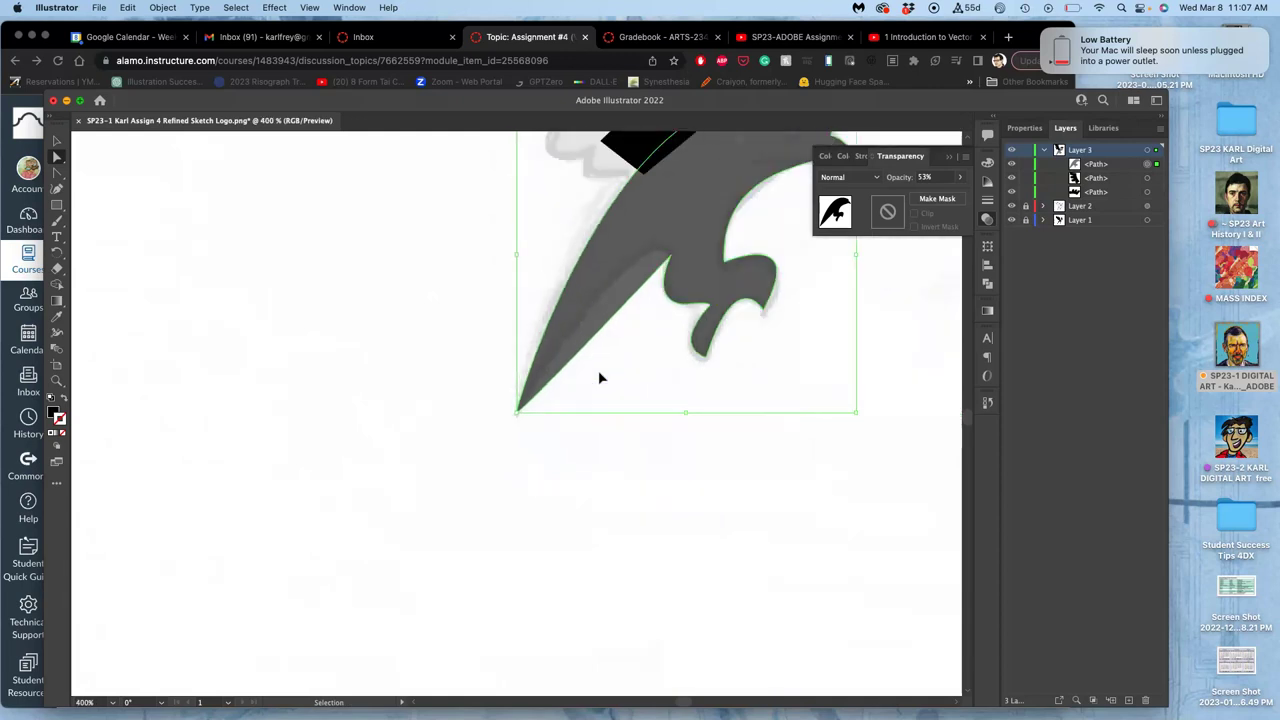
left_click_drag(526, 412, 611, 265)
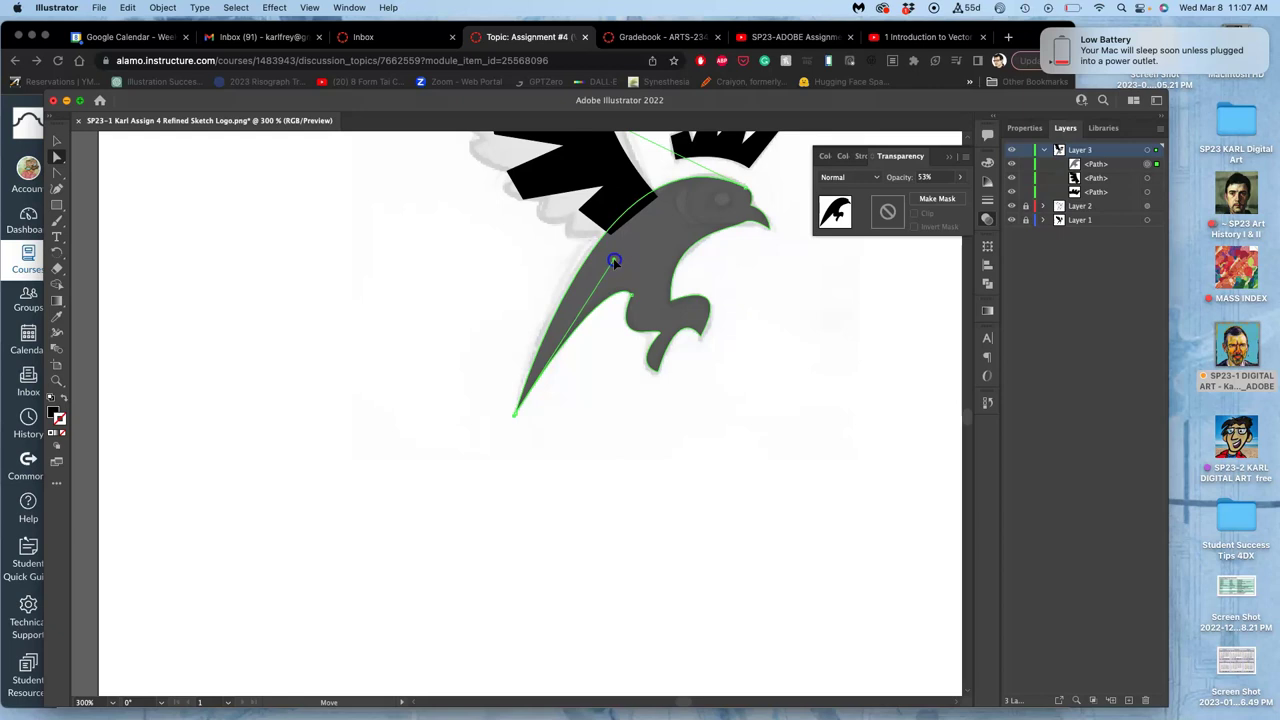
Step: Adjust the direction handle above the bird's head to reshape the long curve of its back
left_click(535, 377)
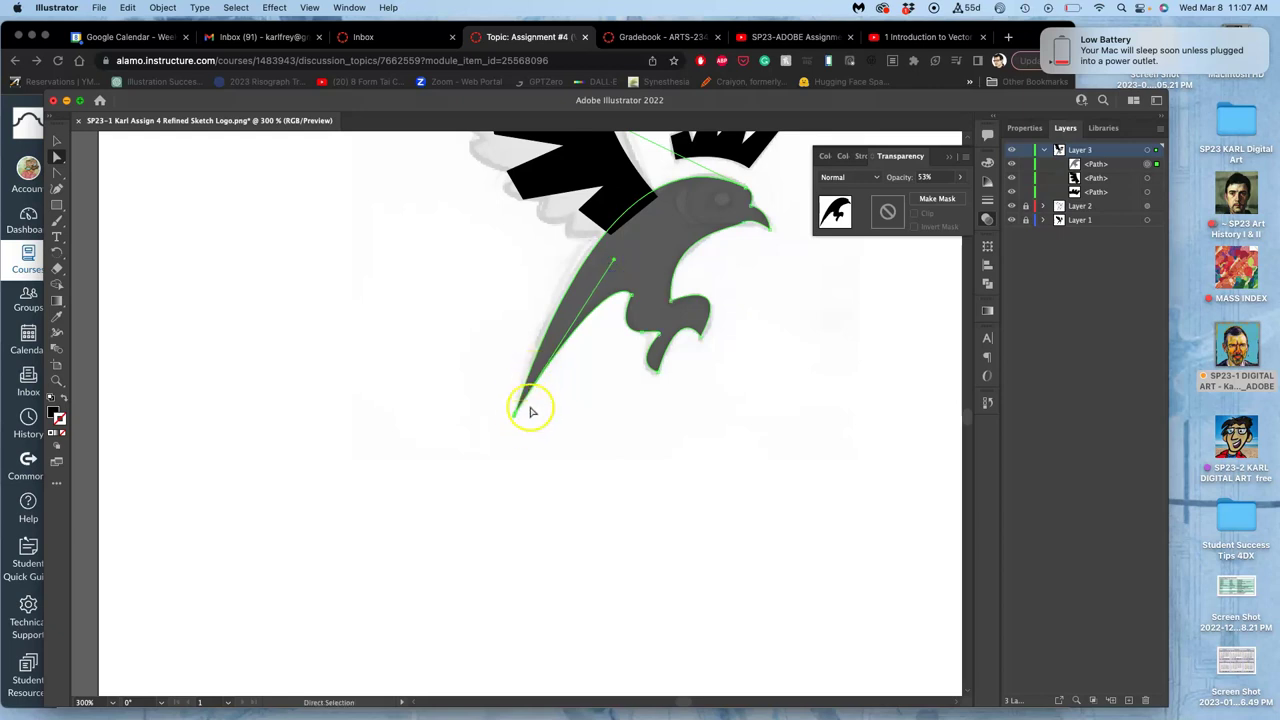
scroll(700, 255, "up", 3)
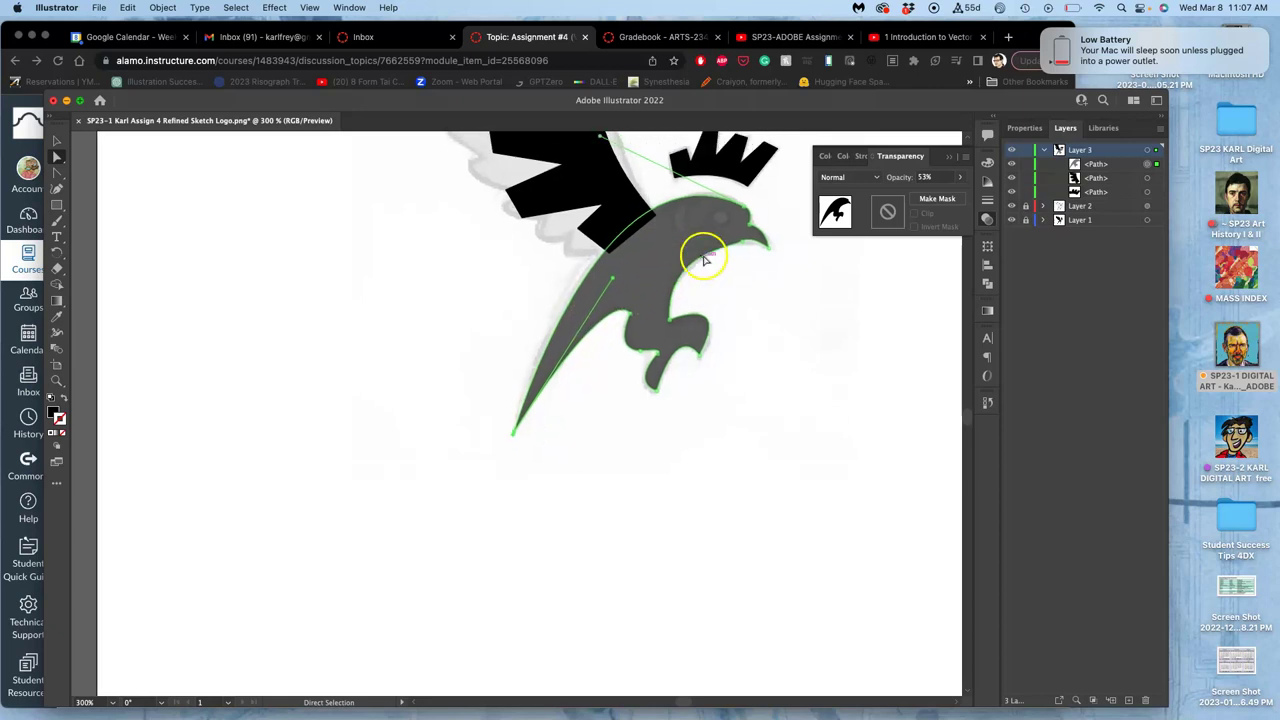
left_click_drag(587, 207, 605, 185)
left_click(627, 372)
Step: Lengthen the short outer handle below the tail tip to refine the tail's point, then deselect the body
key("super+equal")
key("super+equal")
key("super+equal")
key("super+equal")
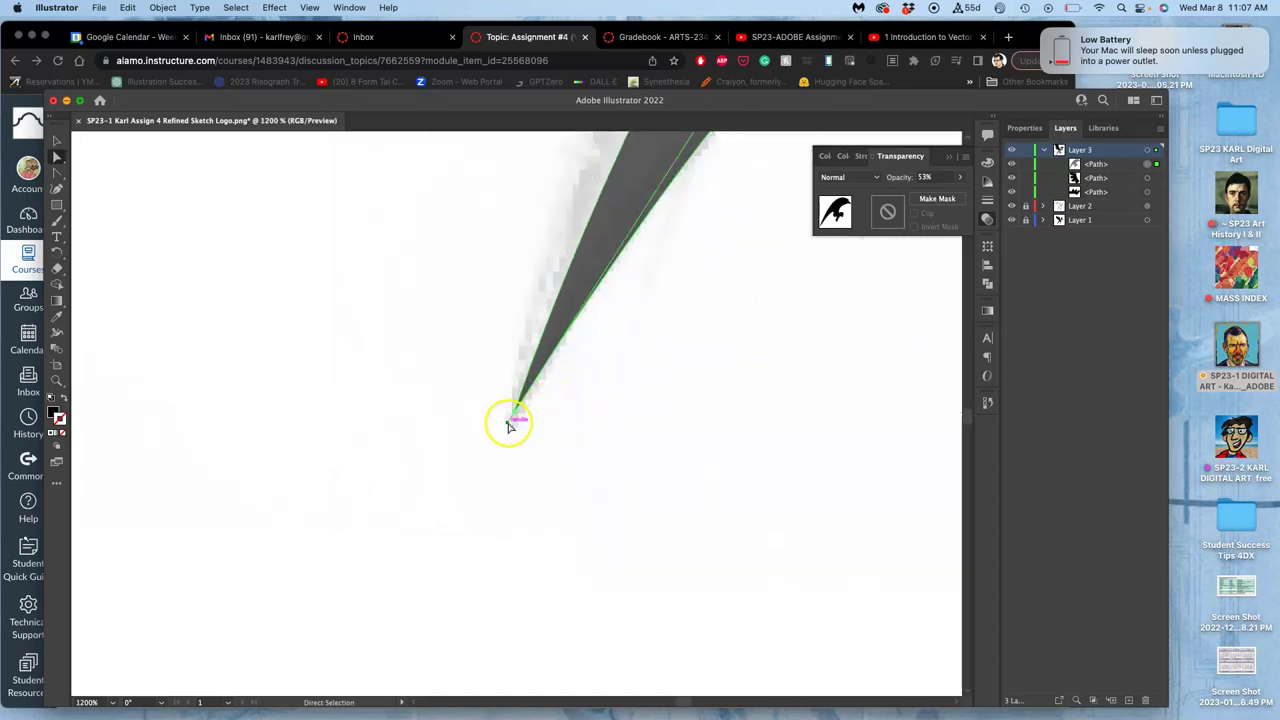
mouse_move(509, 423)
left_mouse_down()
mouse_move(497, 417)
mouse_move(517, 431)
mouse_move(519, 418)
mouse_move(495, 441)
left_mouse_up()
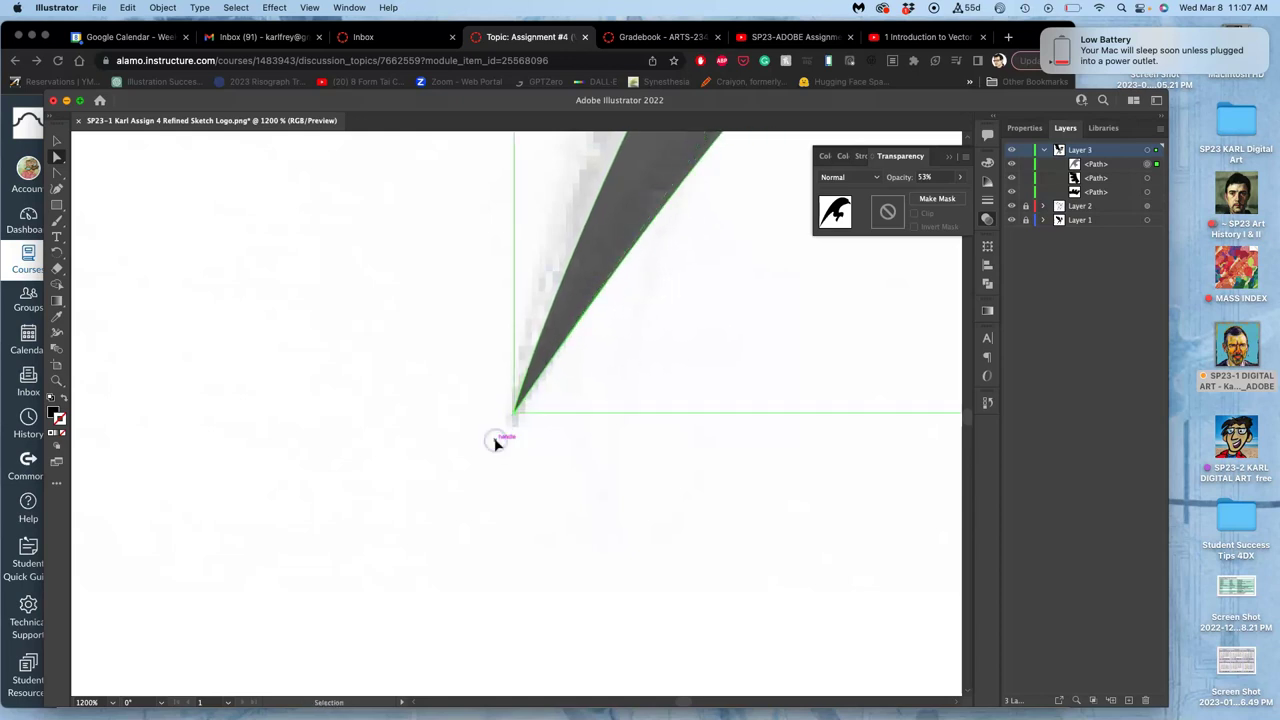
key("super+minus")
key("super+minus")
key("super+minus")
key("super+minus")
key("a")
left_click_drag(517, 434, 580, 431)
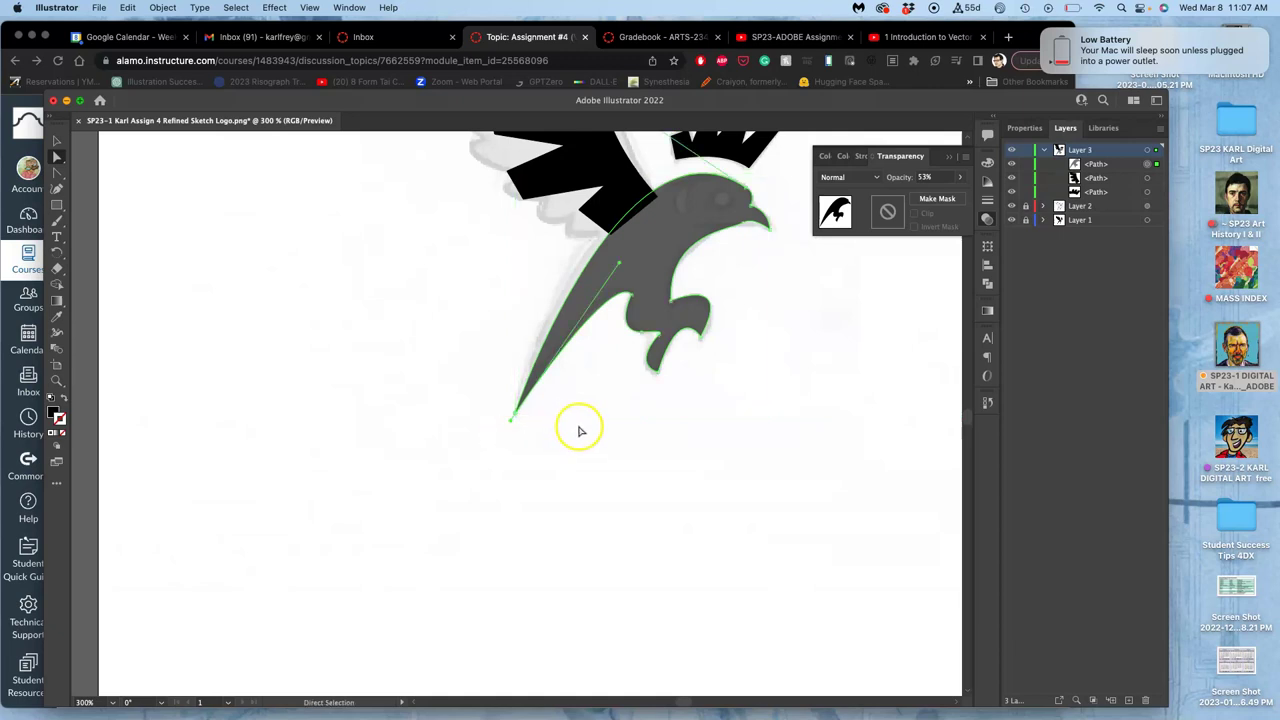
left_click(627, 443)
Step: Set the bird body's opacity to 100% and deselect it
scroll(790, 362, "up", 5)
scroll(790, 362, "right", 3)
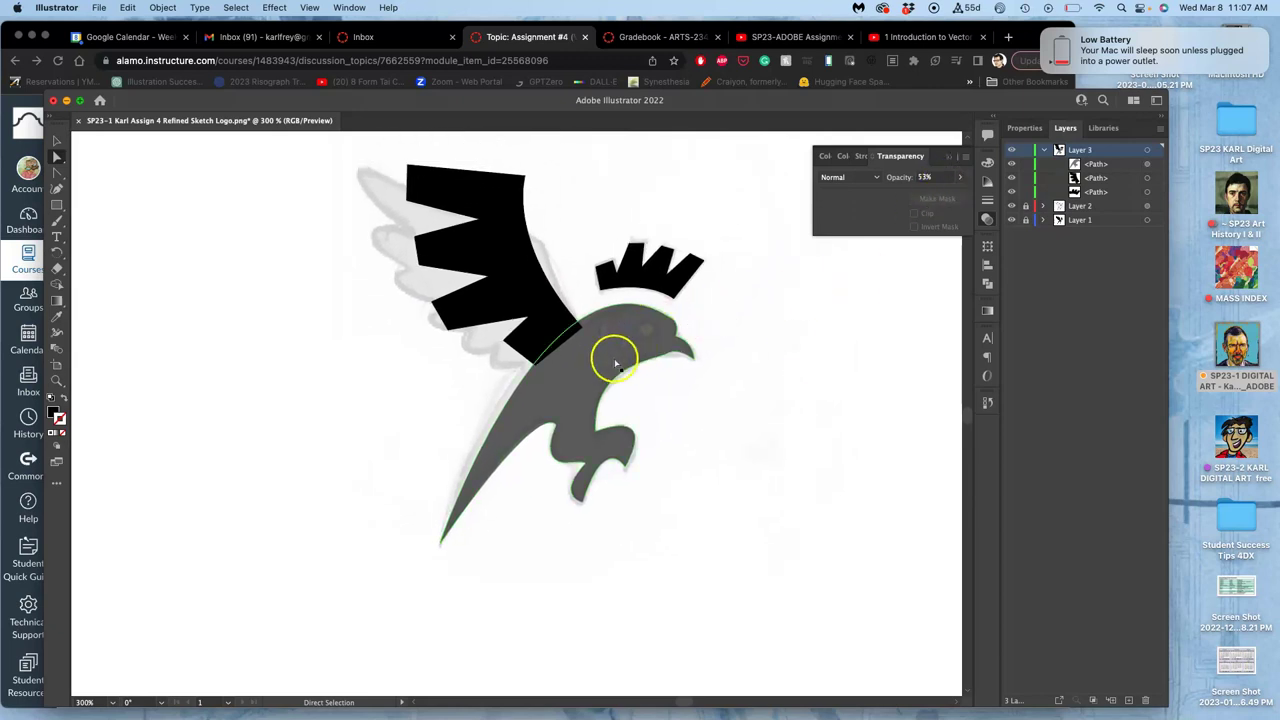
left_click(616, 364)
left_click(960, 177)
left_click_drag(943, 195, 984, 195)
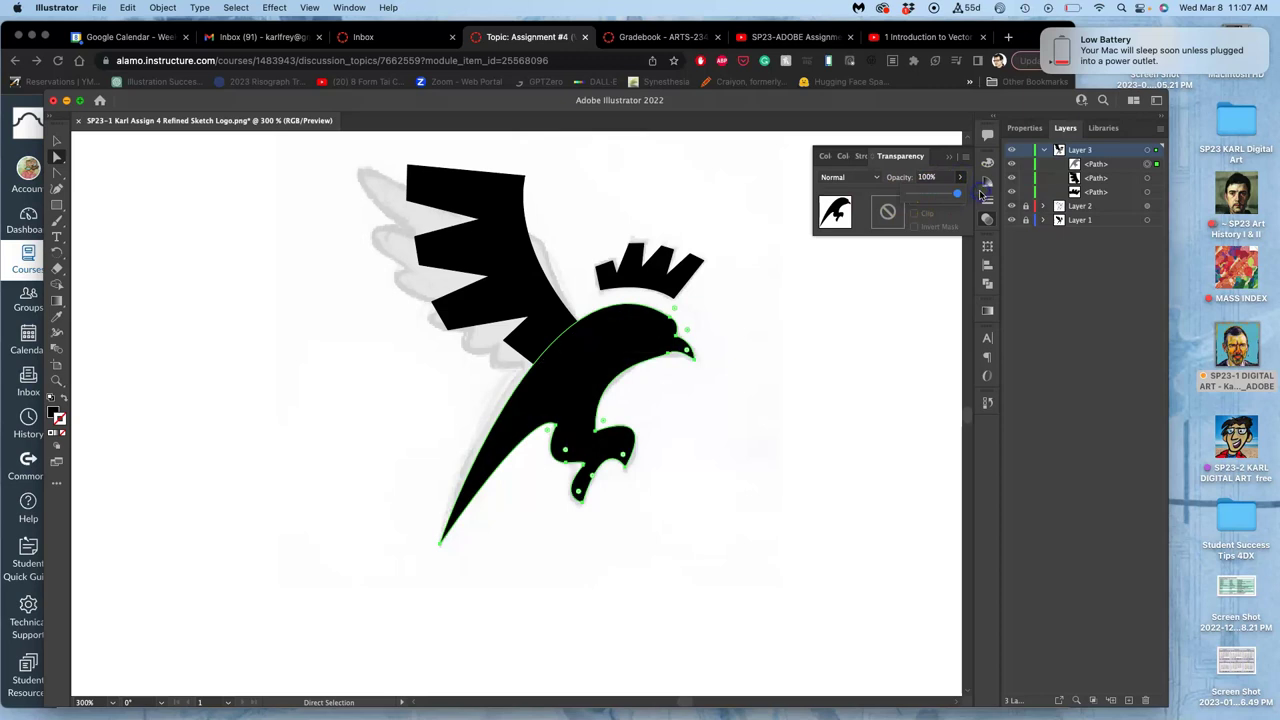
left_click(869, 296)
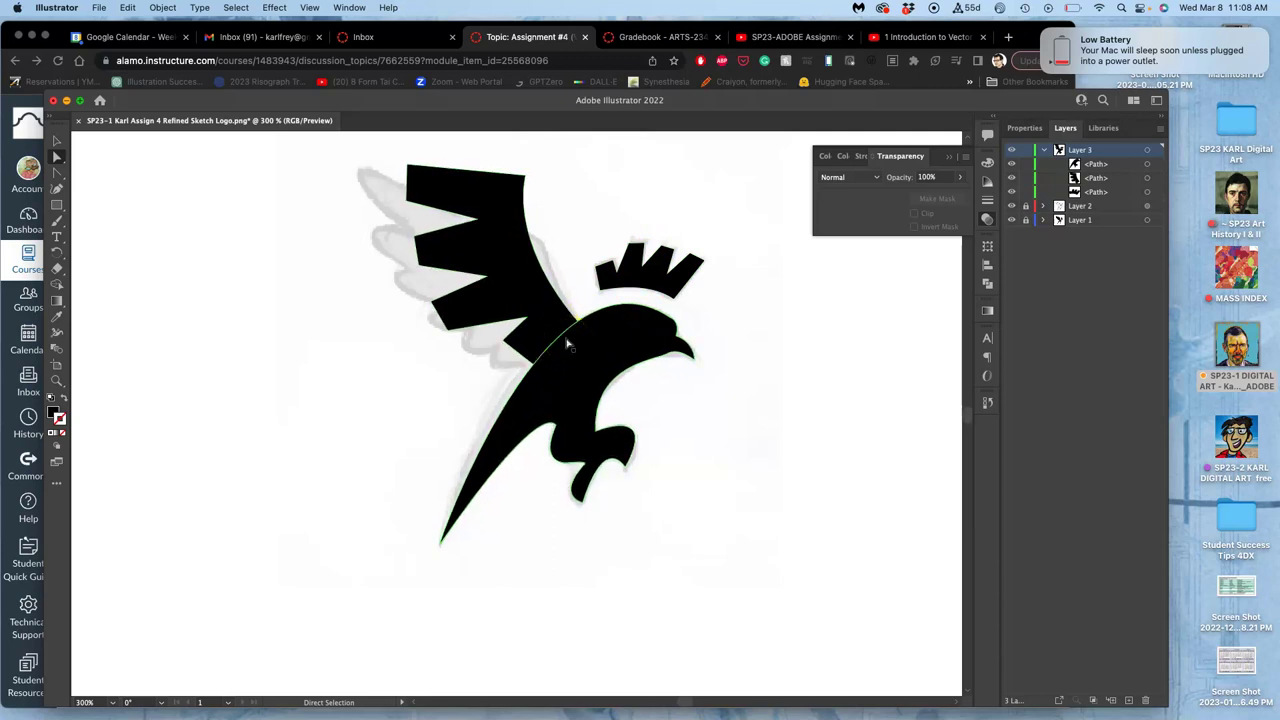
Step: Draw a black ellipse about 68 by 59 pt in the empty area beneath the wing and beside the tail
left_click(57, 205)
left_click(108, 221)
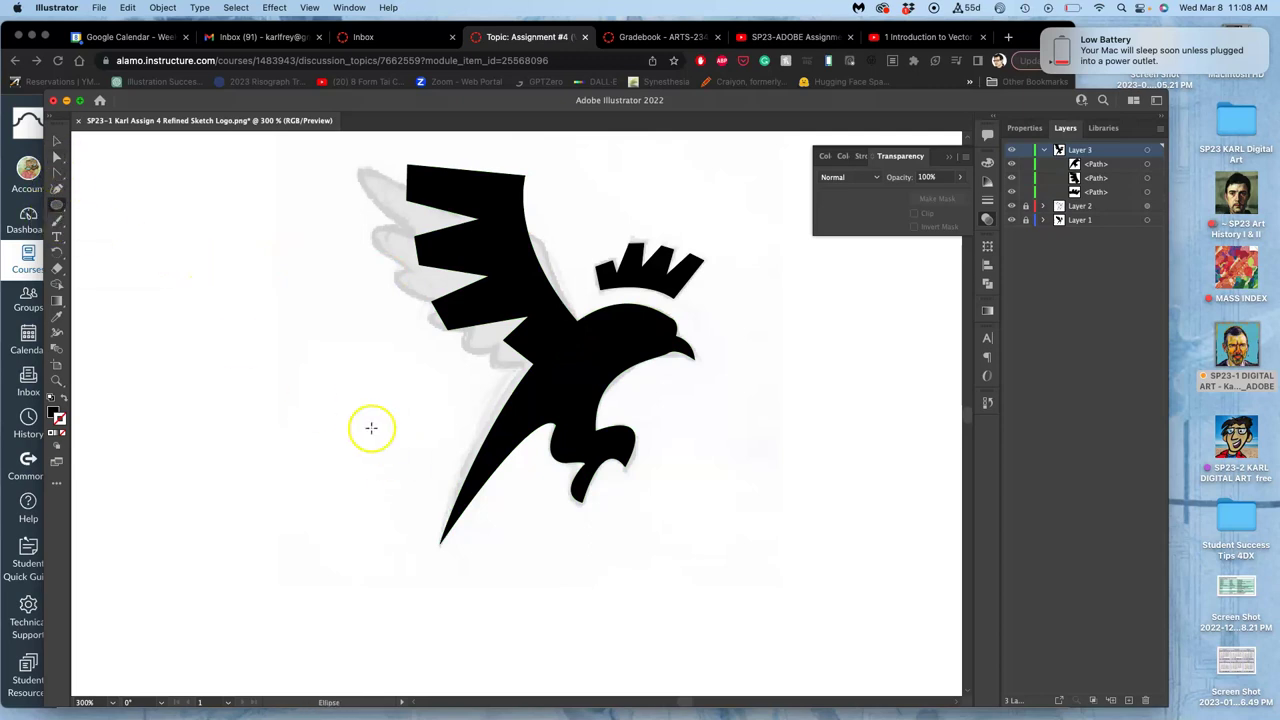
left_click_drag(249, 323, 365, 424)
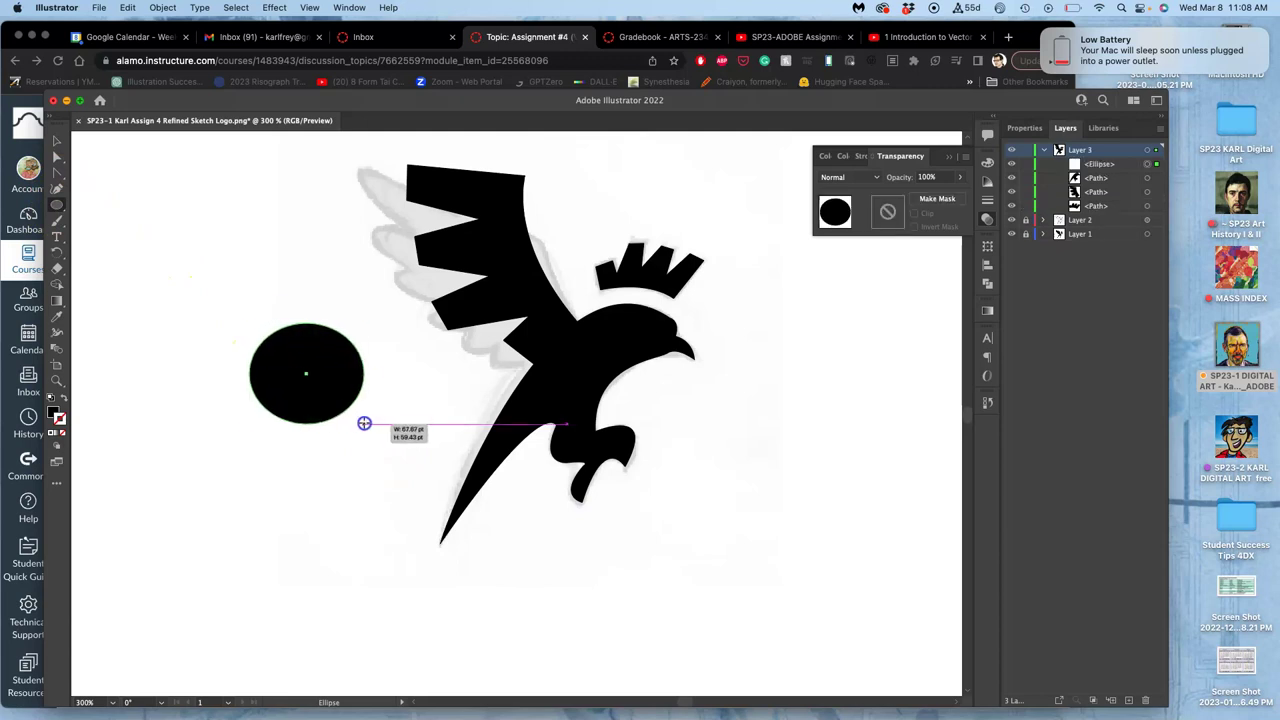
Step: Draw a black rectangle about 48 by 80 pt overlapping the ellipse's lower-left edge
left_click(58, 206)
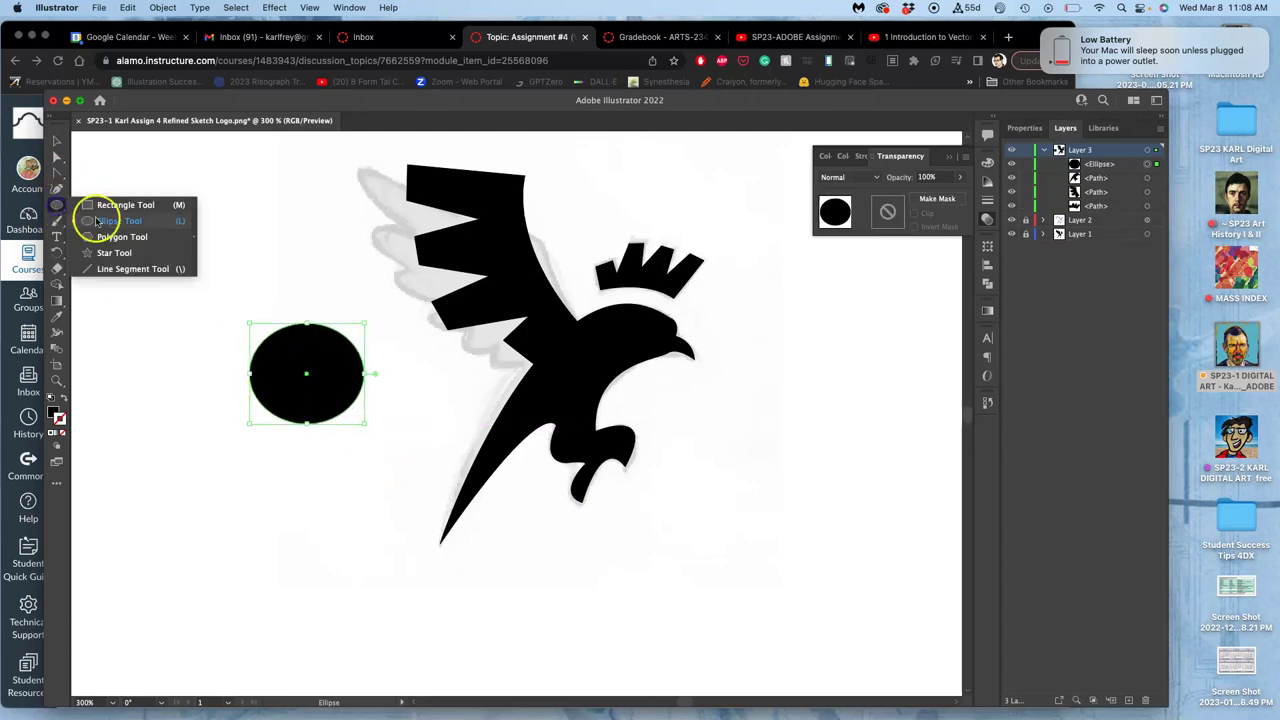
left_click(100, 206)
left_click_drag(200, 357, 282, 492)
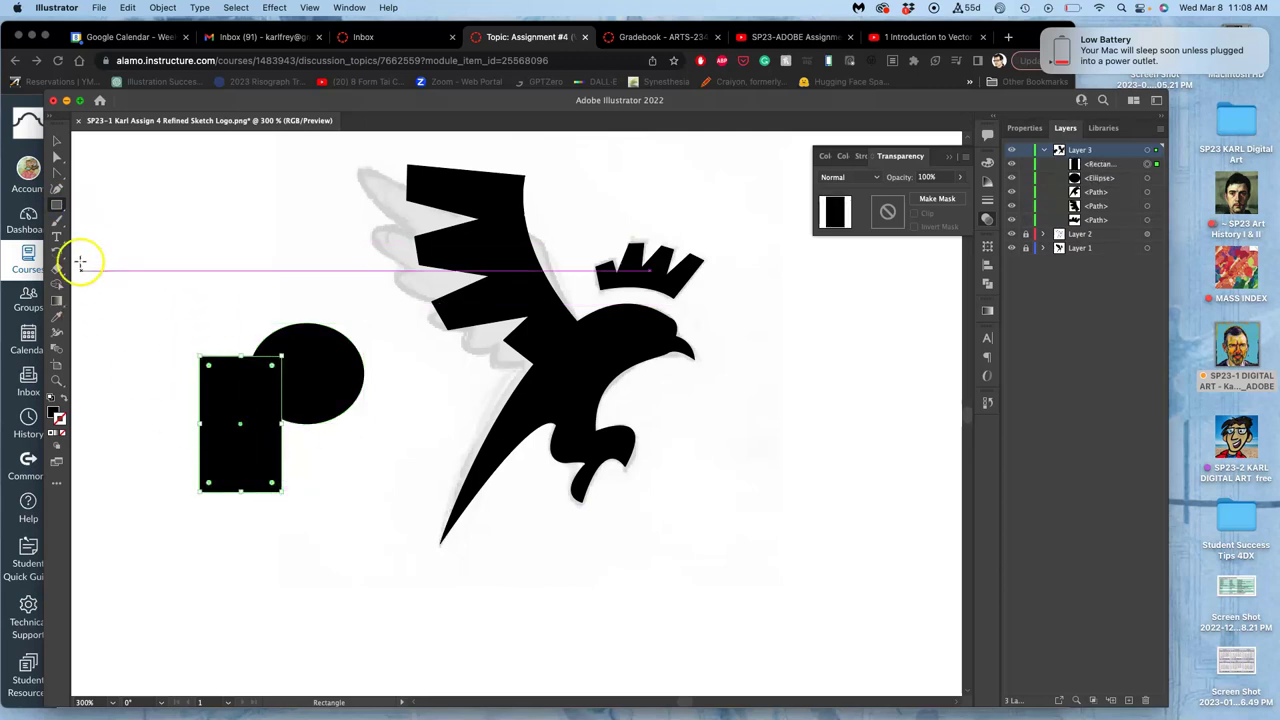
Step: Draw a tilted black hexagon about 91 by 96 pt above the rectangle and ellipse with the Polygon tool
left_click(58, 204)
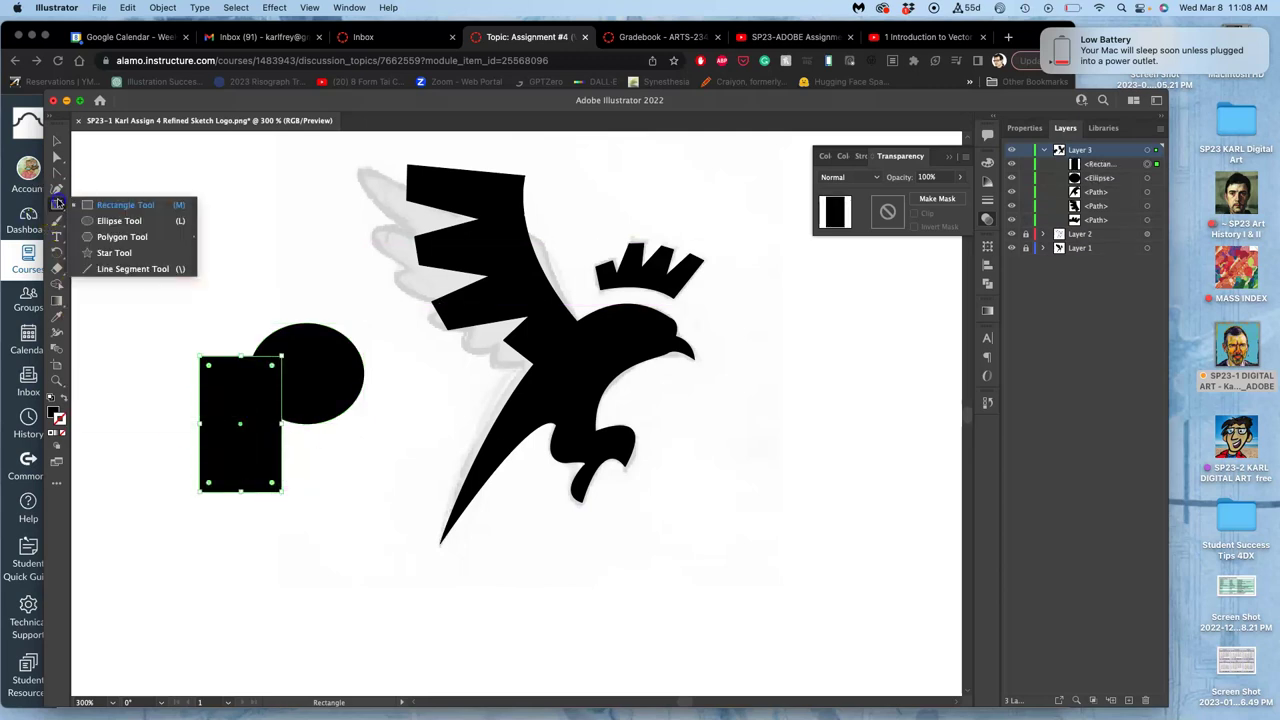
left_click(120, 237)
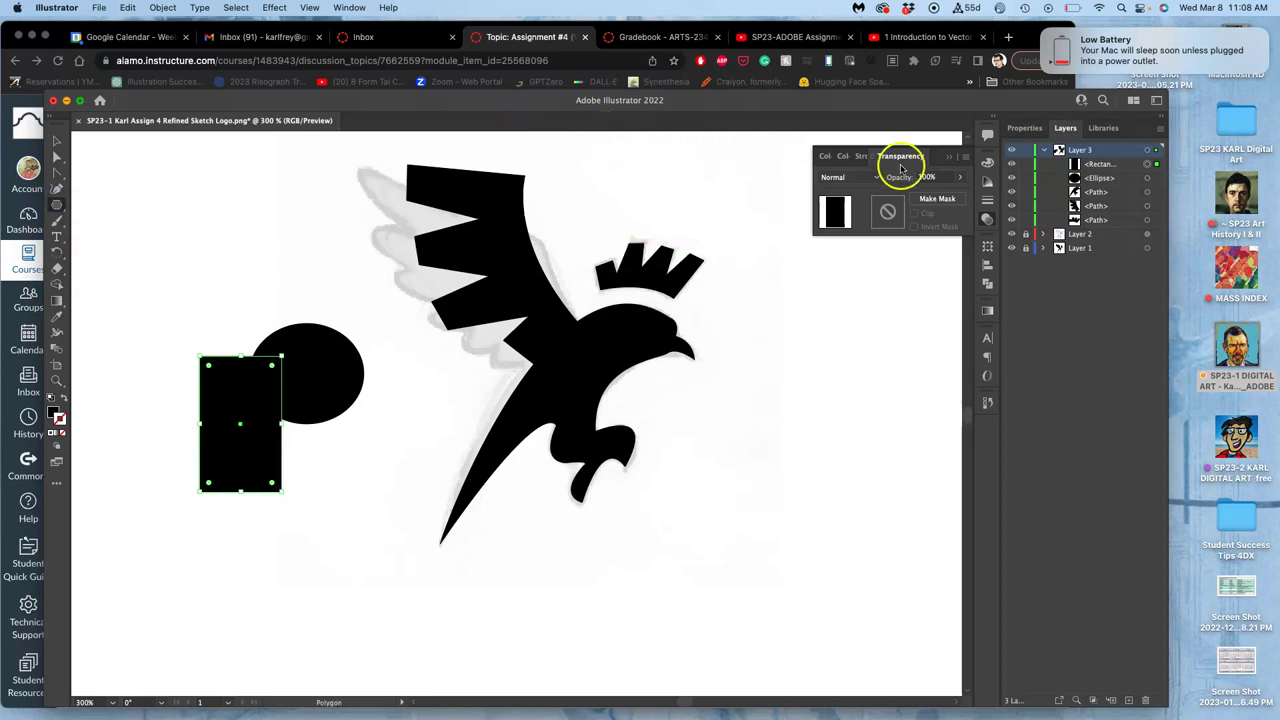
left_click(1021, 129)
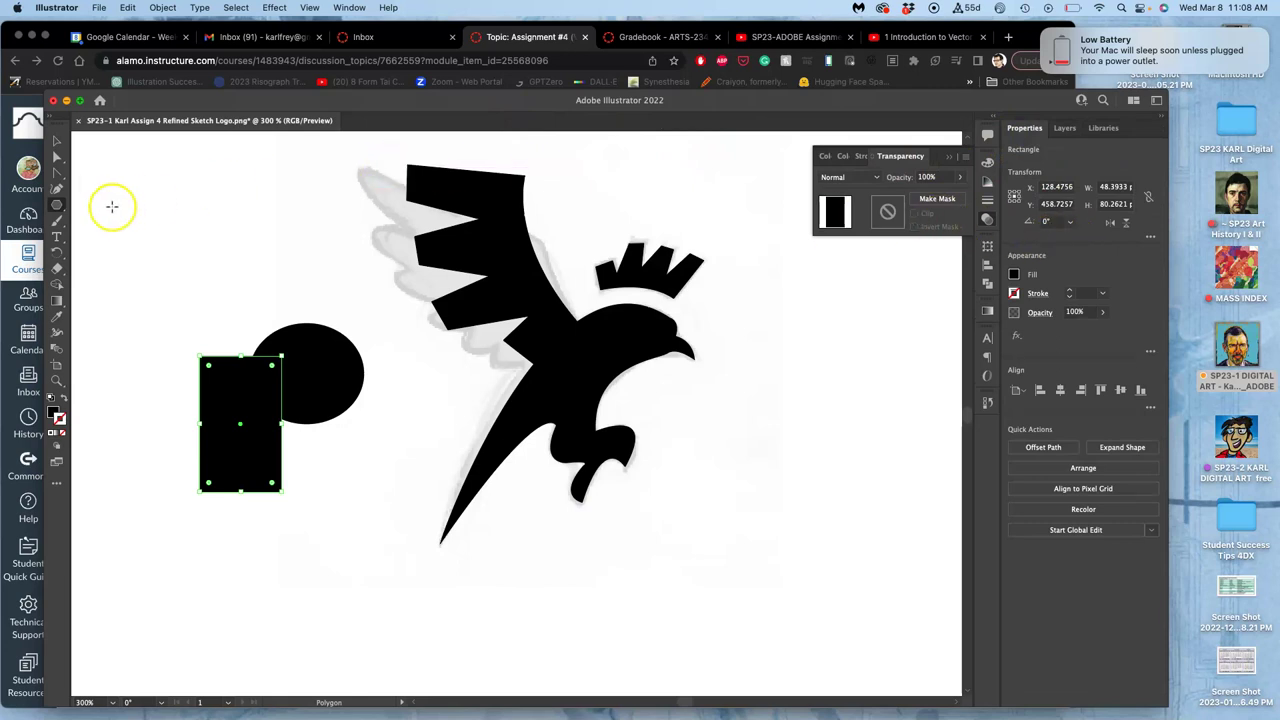
left_click_drag(194, 243, 258, 296)
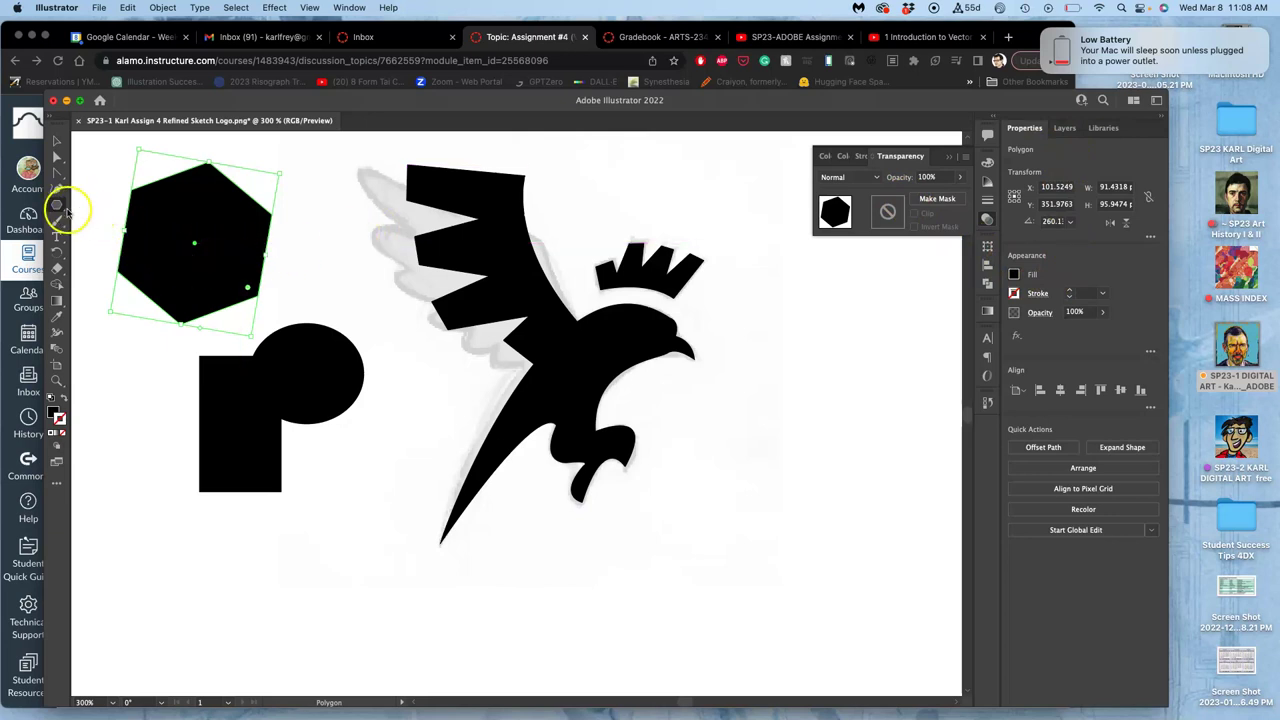
Step: Move the hexagon about 14 pt right and 2 pt down, and select it with Direct Selection
left_click(58, 206)
left_click(104, 241)
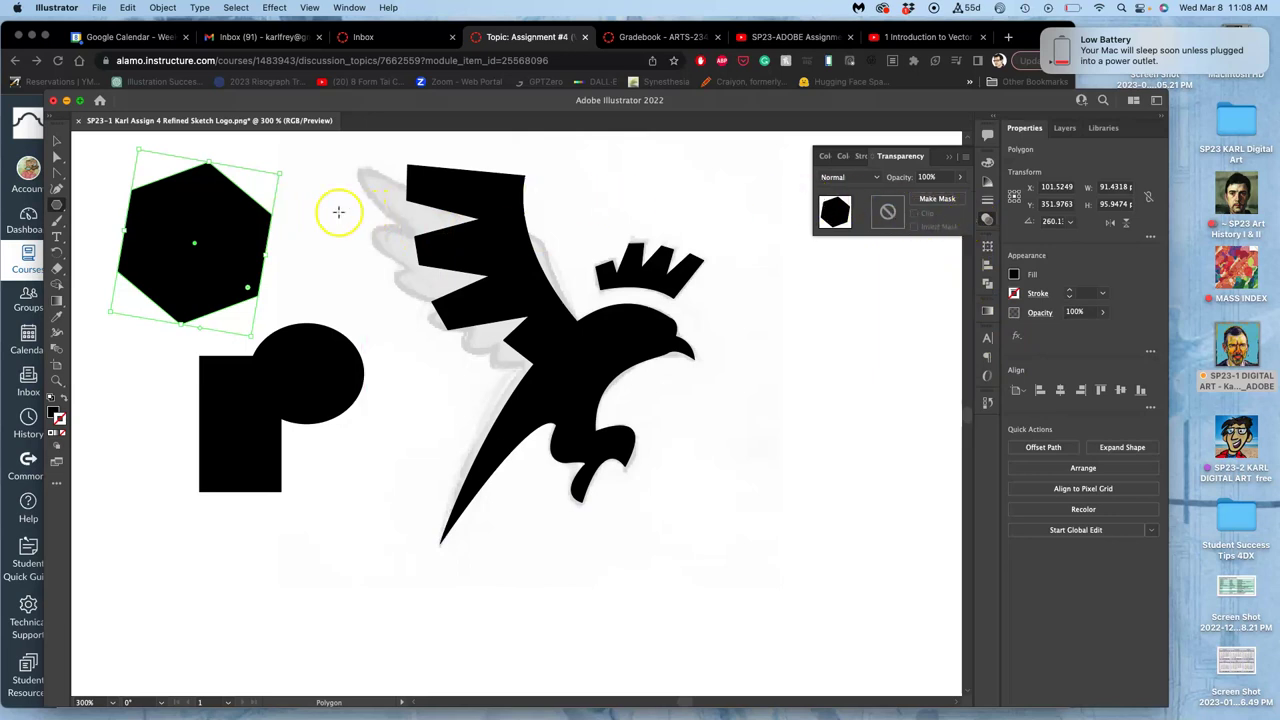
left_click(57, 157)
left_click(194, 206)
mouse_move(194, 206)
left_mouse_down()
mouse_move(240, 274)
mouse_move(257, 229)
mouse_move(218, 214)
left_mouse_up()
left_click(56, 157)
left_click(233, 231)
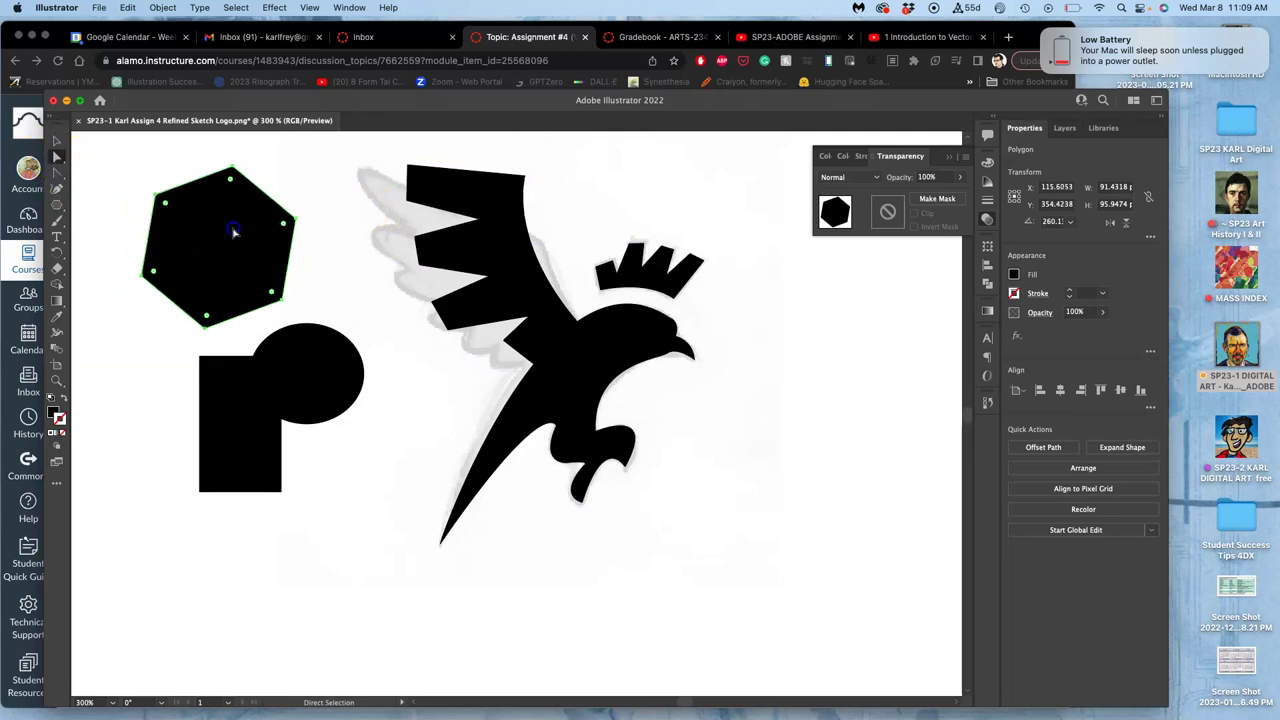
Step: Delete the hexagon's lowest corner anchor point with the Pen tool, leaving a five-sided shape
left_click(108, 182)
left_click(171, 214)
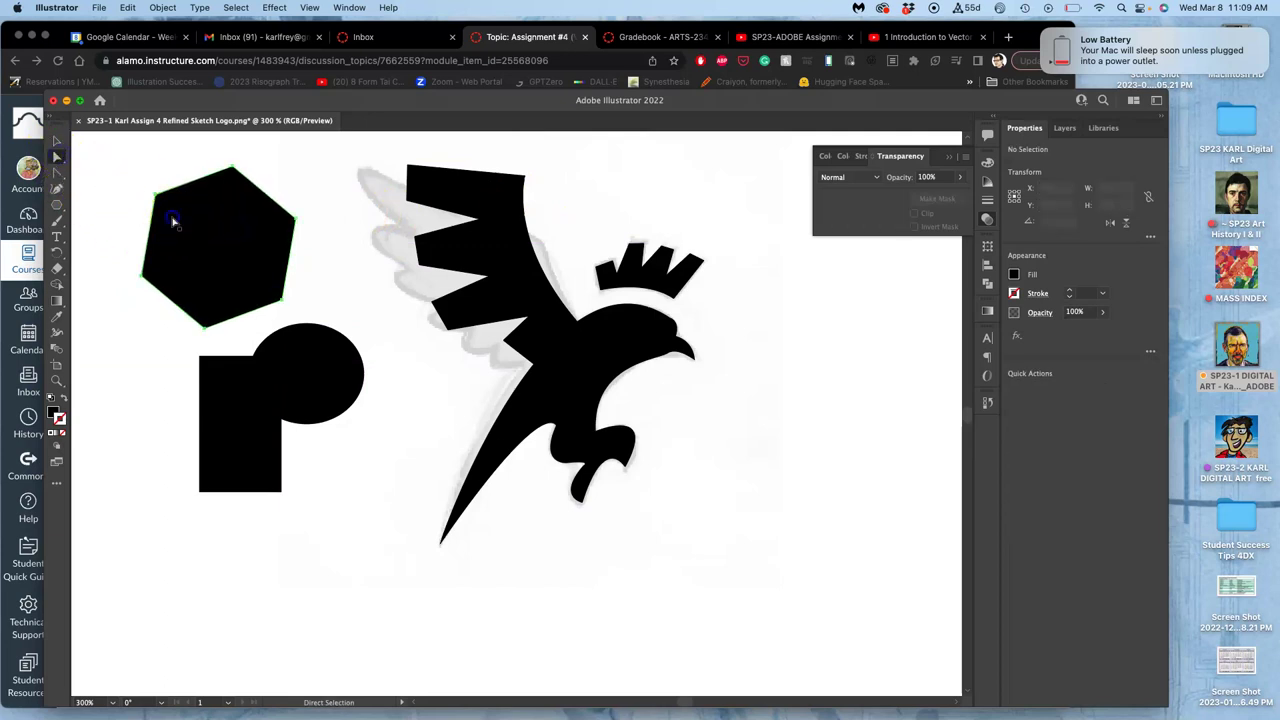
left_click(140, 280)
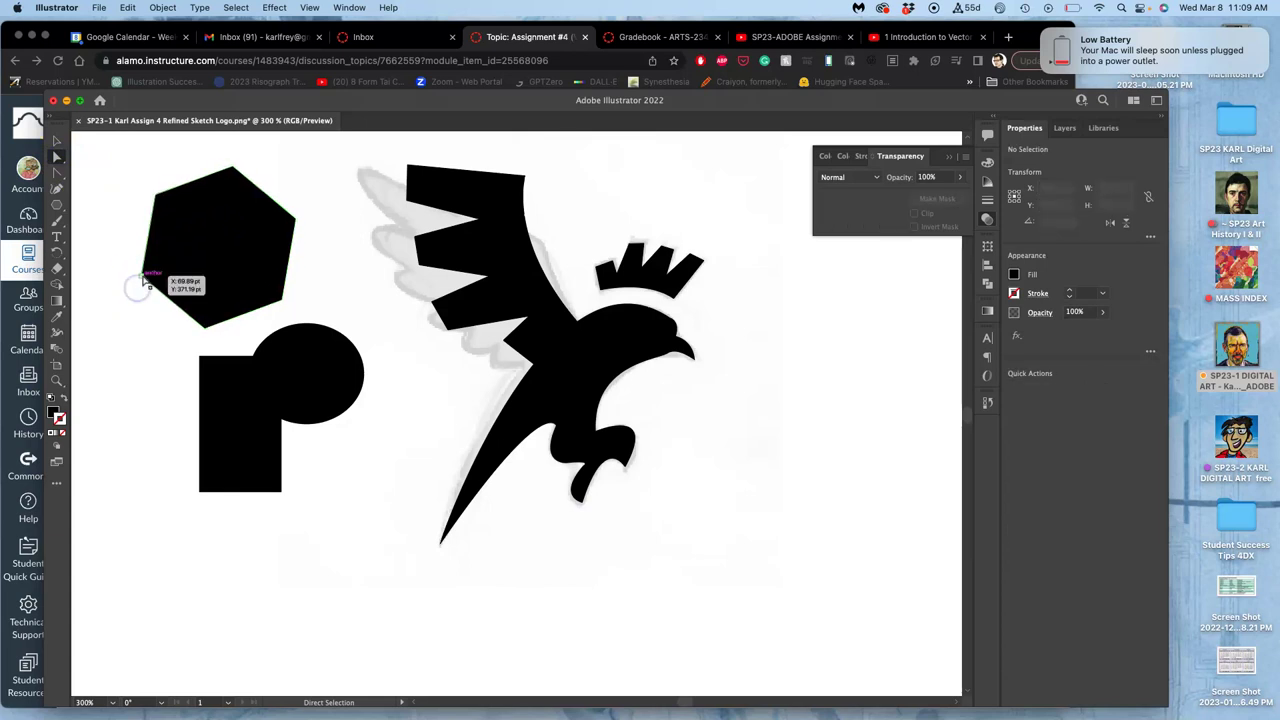
left_click(57, 157)
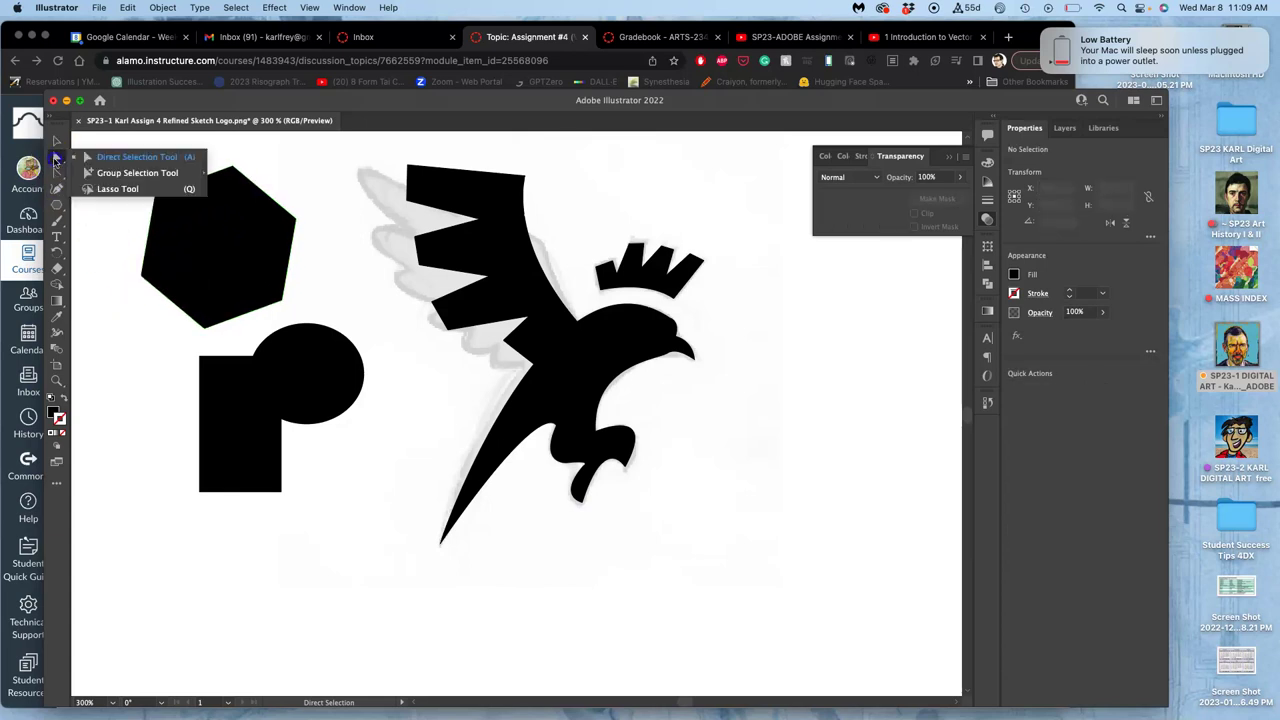
left_click(57, 173)
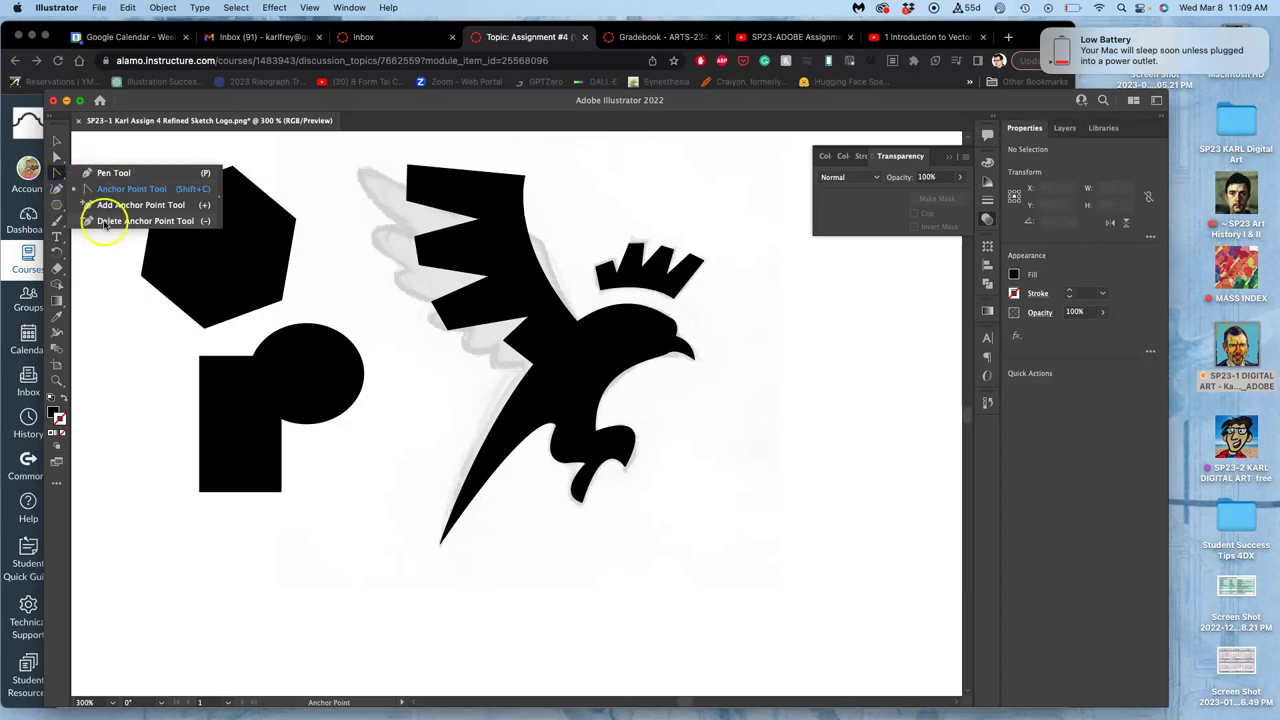
left_click(105, 173)
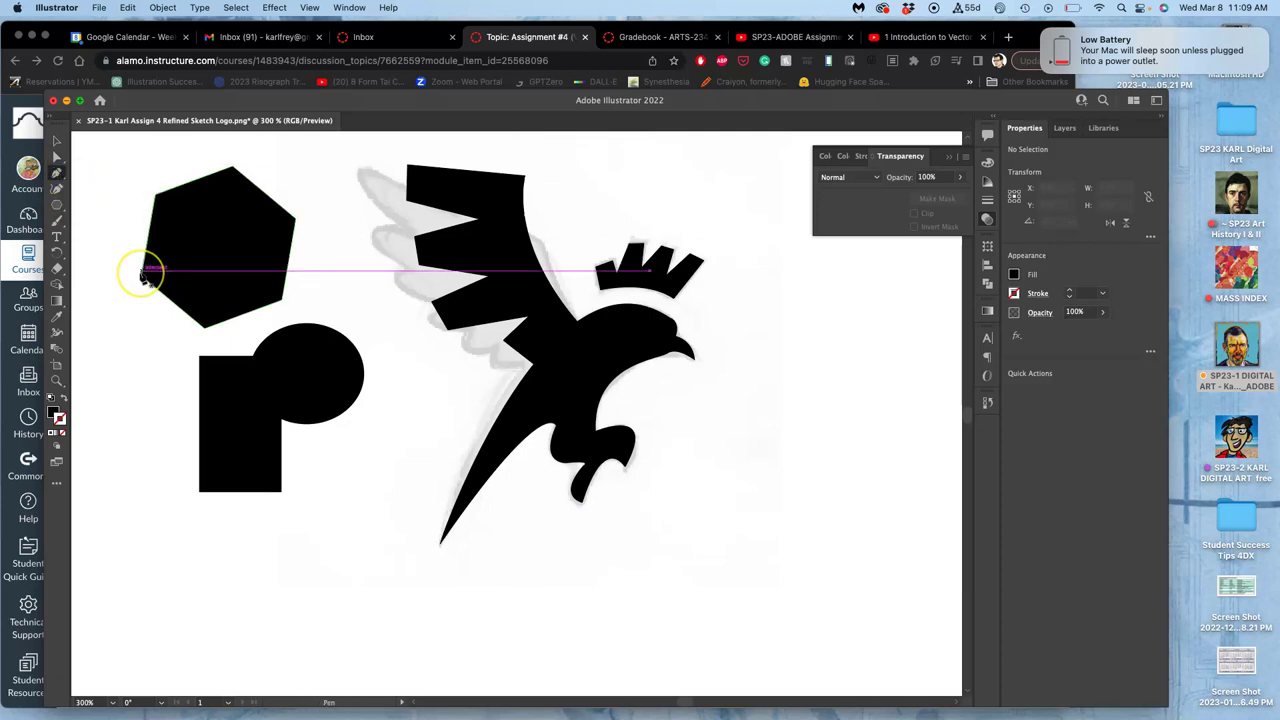
scroll(141, 277, "up", 5)
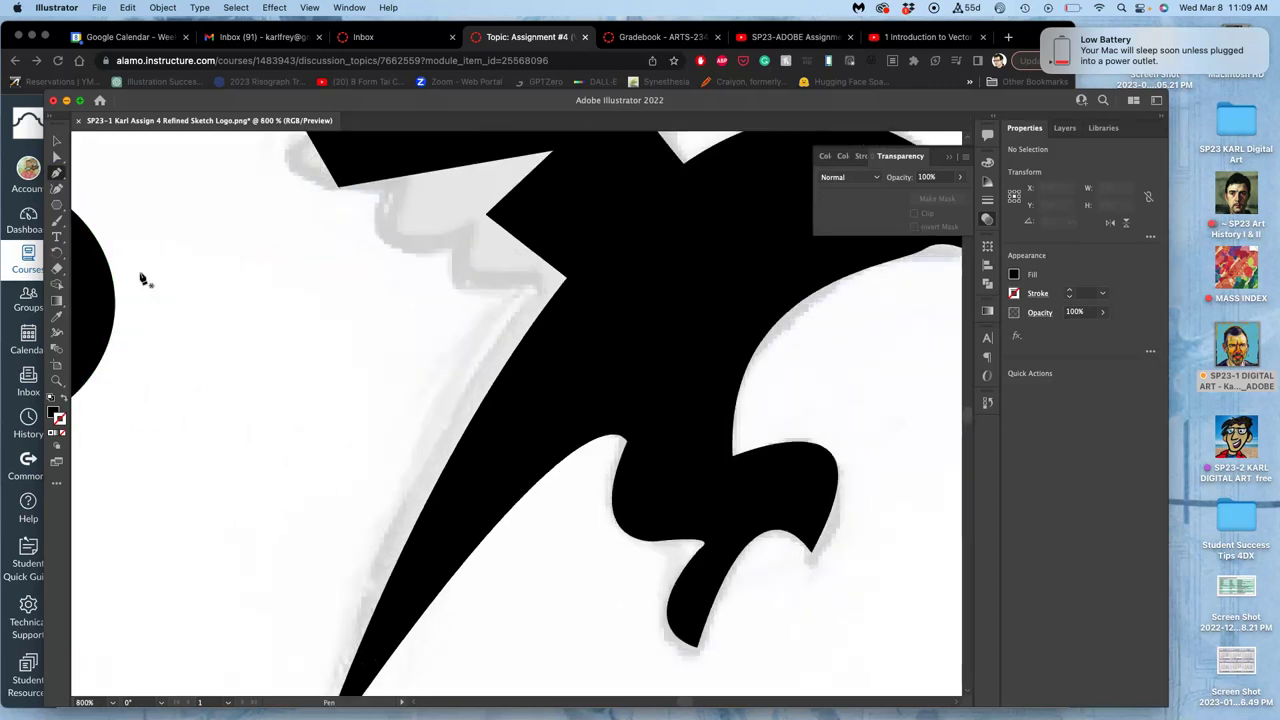
key("a")
left_click(254, 280)
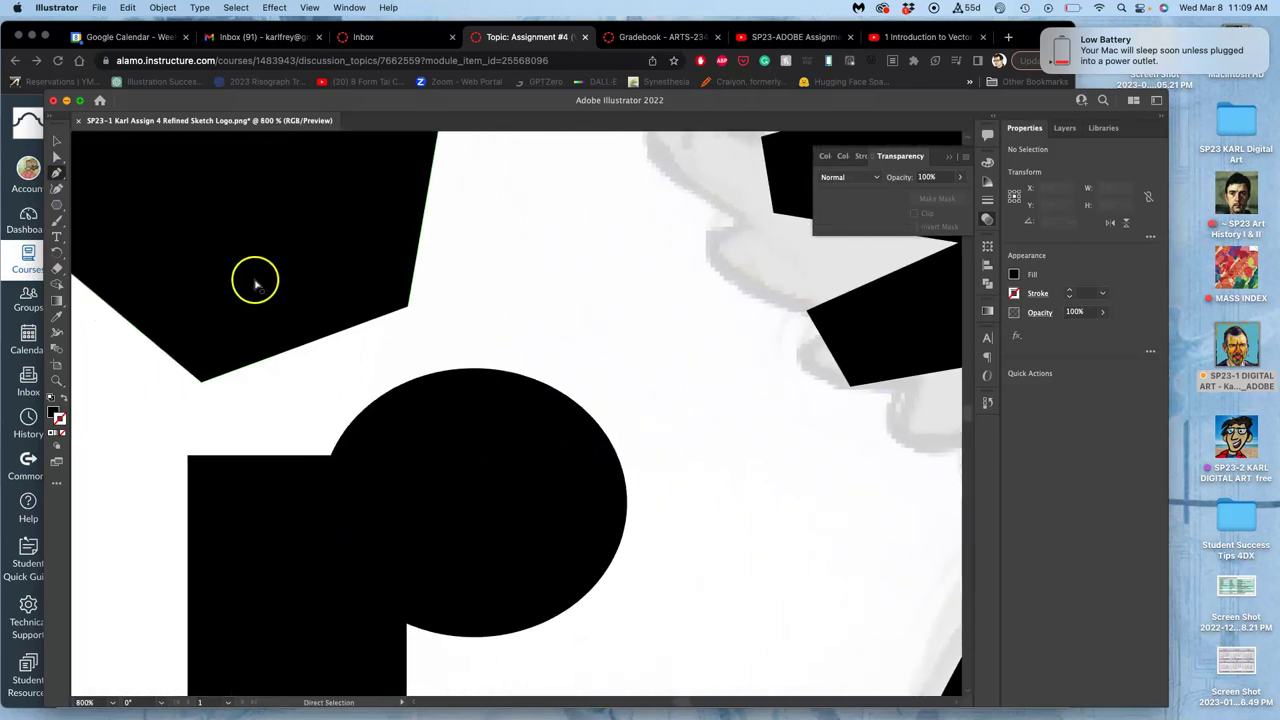
left_click(203, 372)
scroll(203, 384, "up", 5)
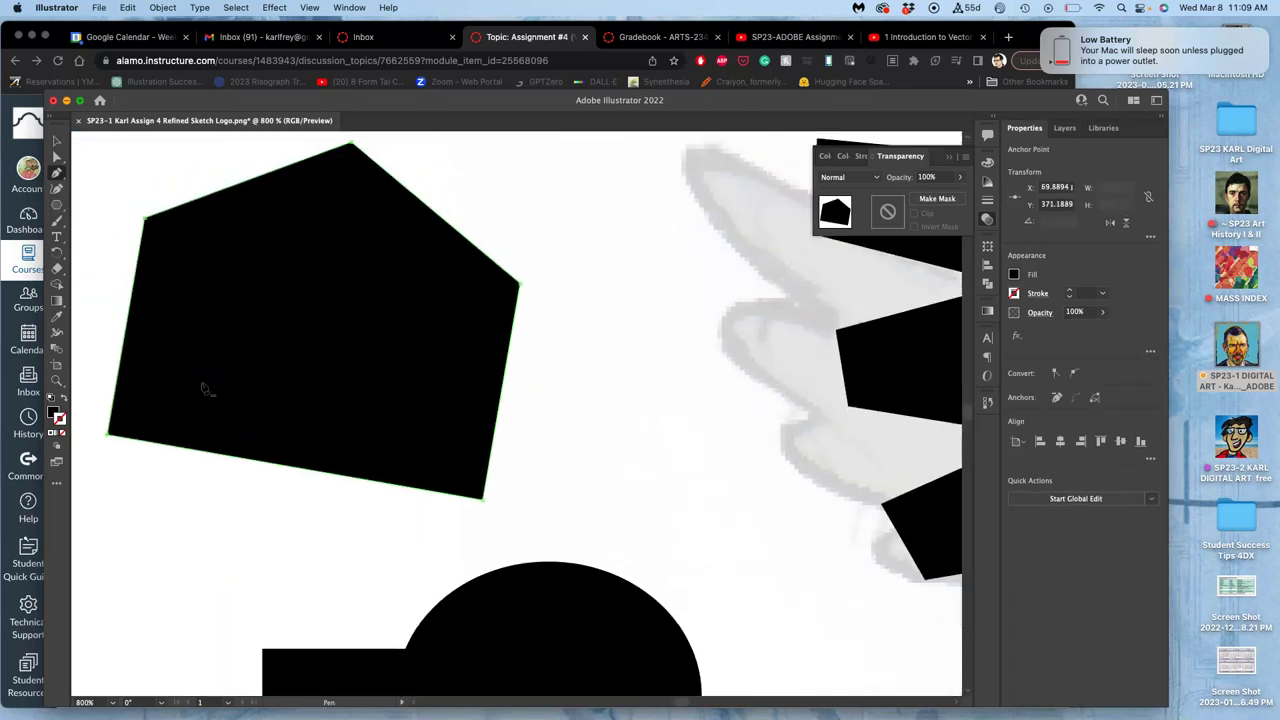
Step: Delete the black shape's upper-left and right corner anchor points with the Pen tool to form a triangle
key("p")
left_click(152, 226)
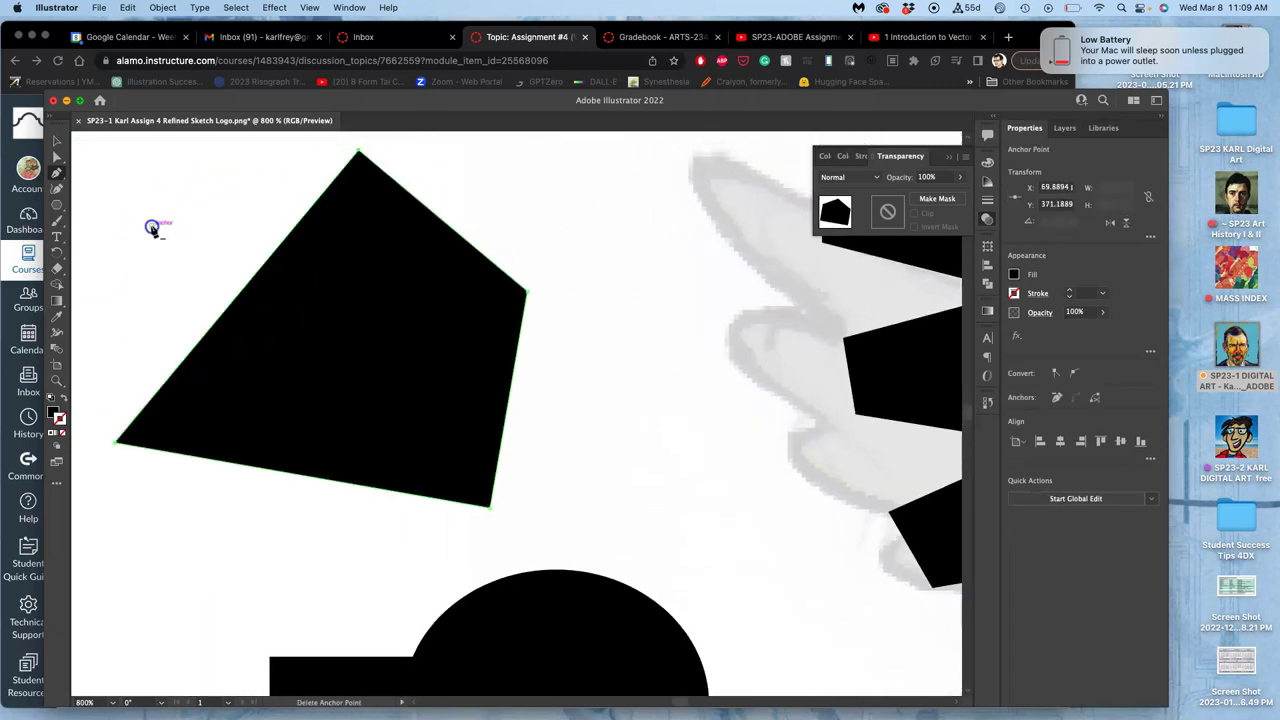
left_click(524, 288)
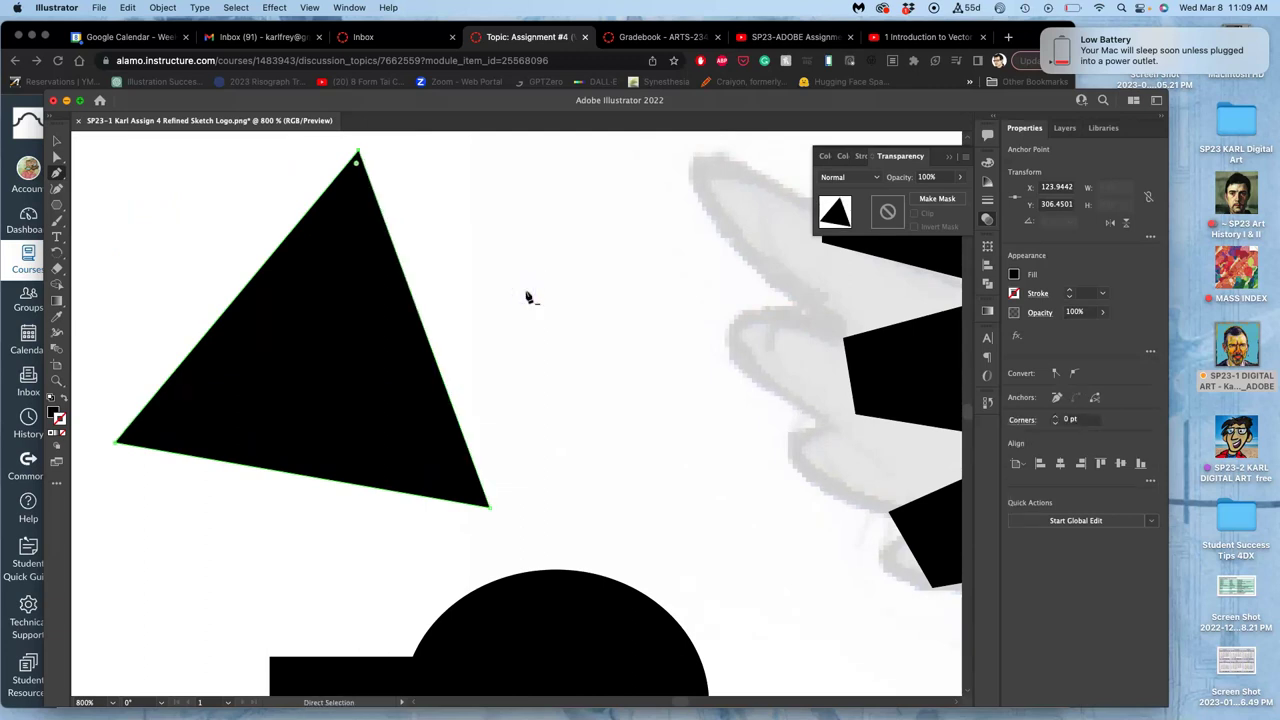
Step: Move the triangle about 48 pt down and 4 pt right so it overlaps the rectangle and ellipse, and deselect it
key("super+minus")
key("super+minus")
key("super+minus")
key("super+minus")
scroll(528, 297, "down", 3)
scroll(528, 297, "right", 3)
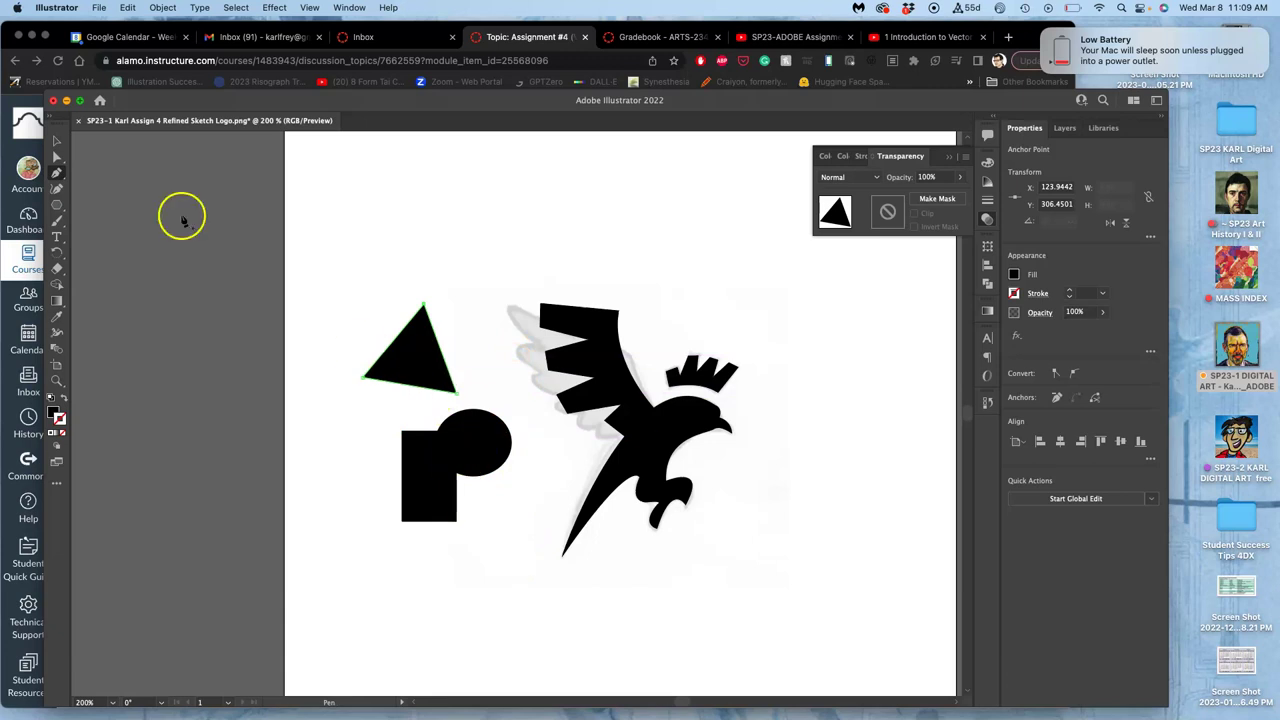
left_click(57, 152)
left_click_drag(423, 343, 427, 398)
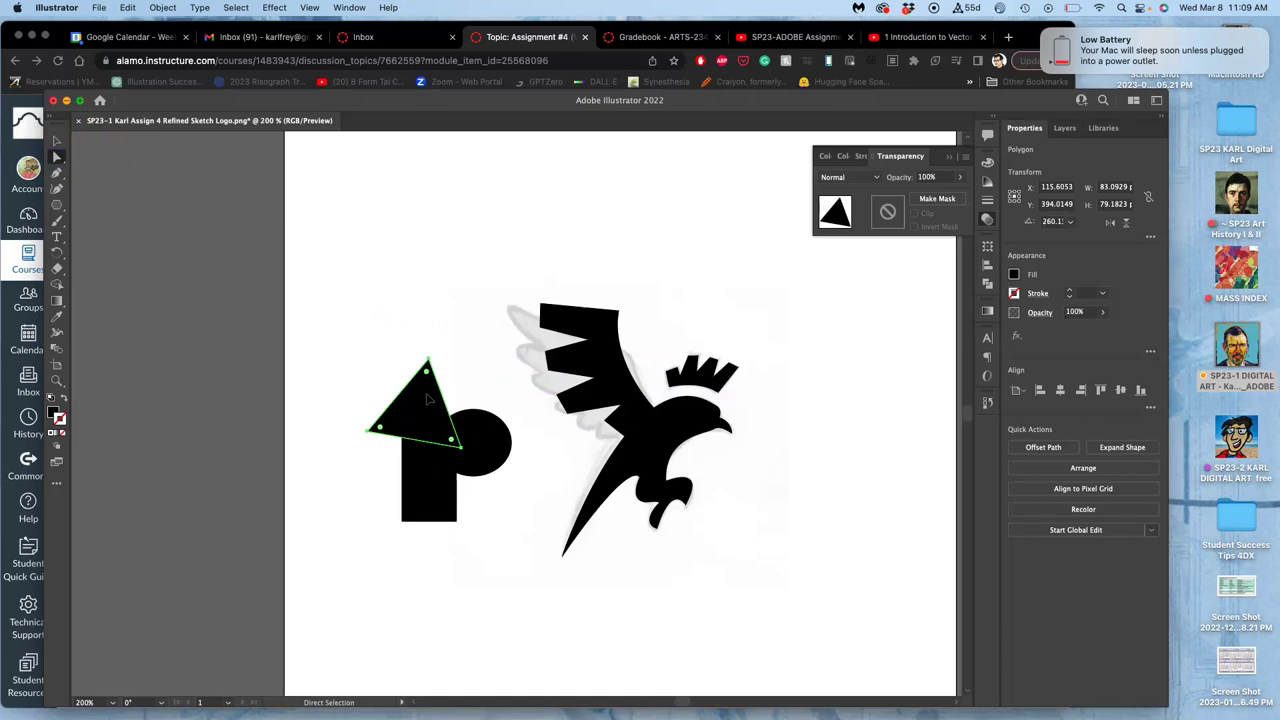
left_click(469, 384)
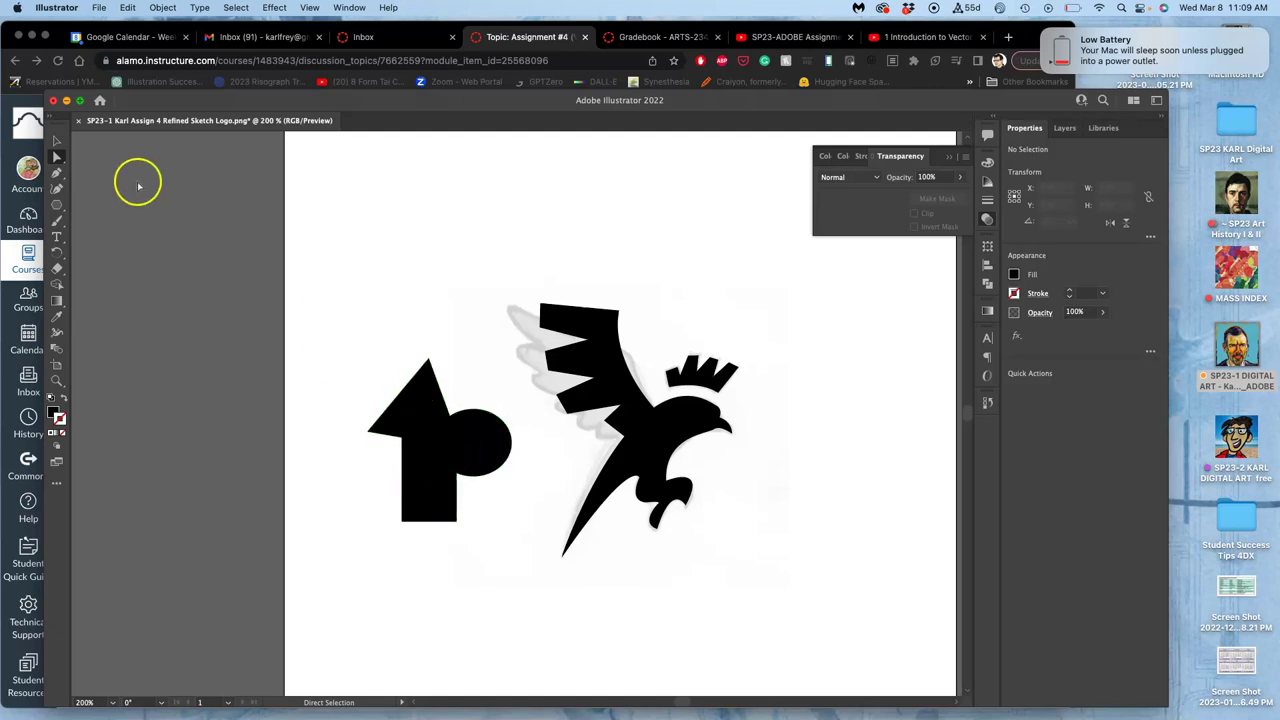
Step: Unite the rectangle, ellipse and triangle into one shape with the Pathfinder Unite mode
left_click(435, 463)
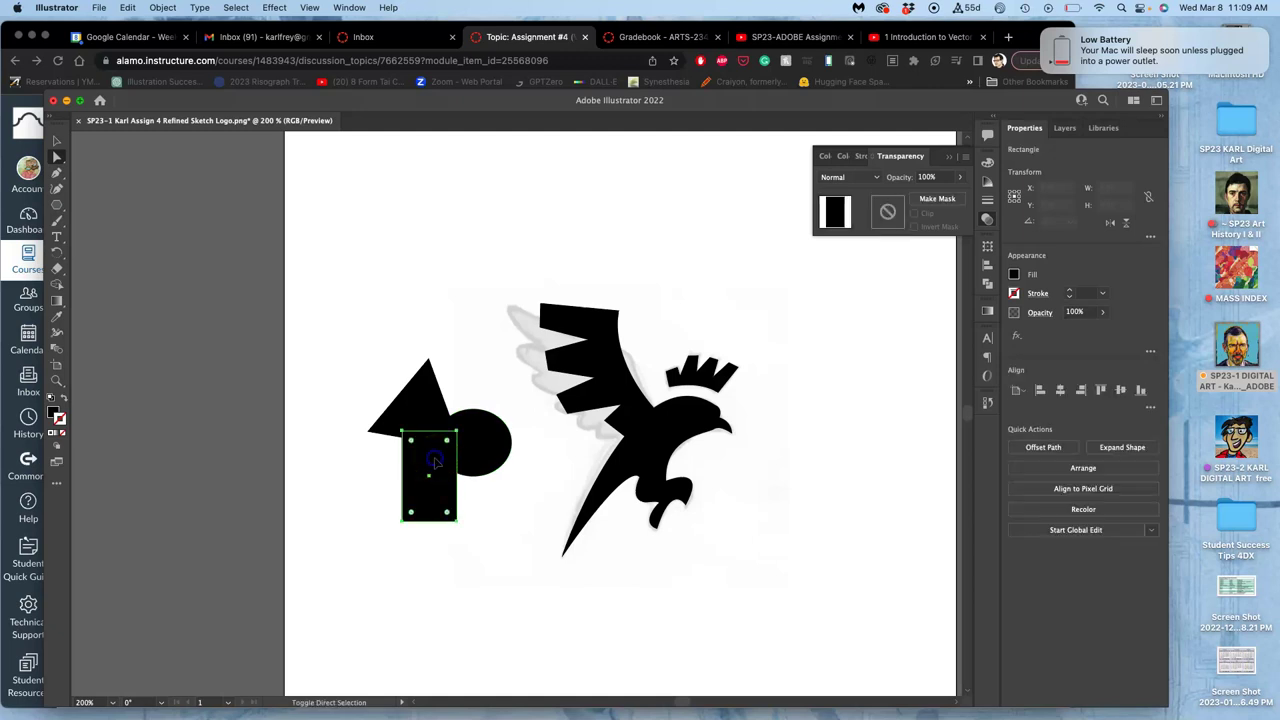
left_click(483, 443, "shift")
left_click(422, 418, "shift")
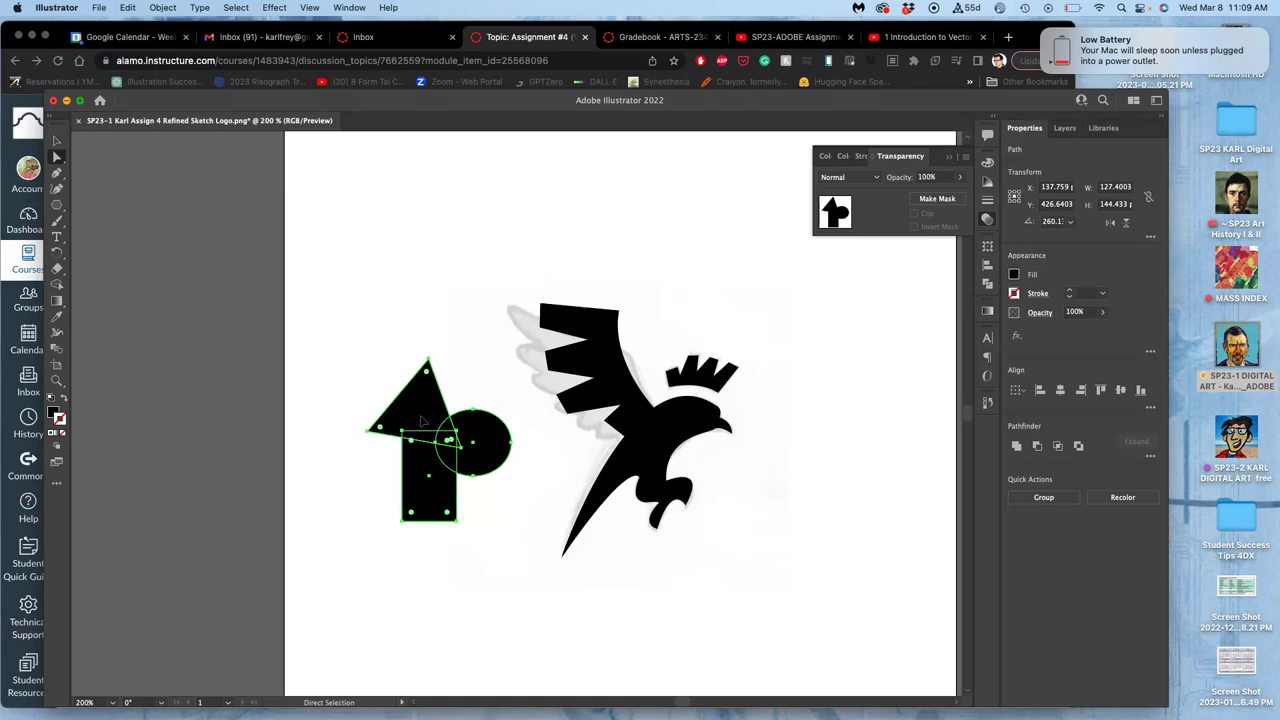
left_click(1064, 129)
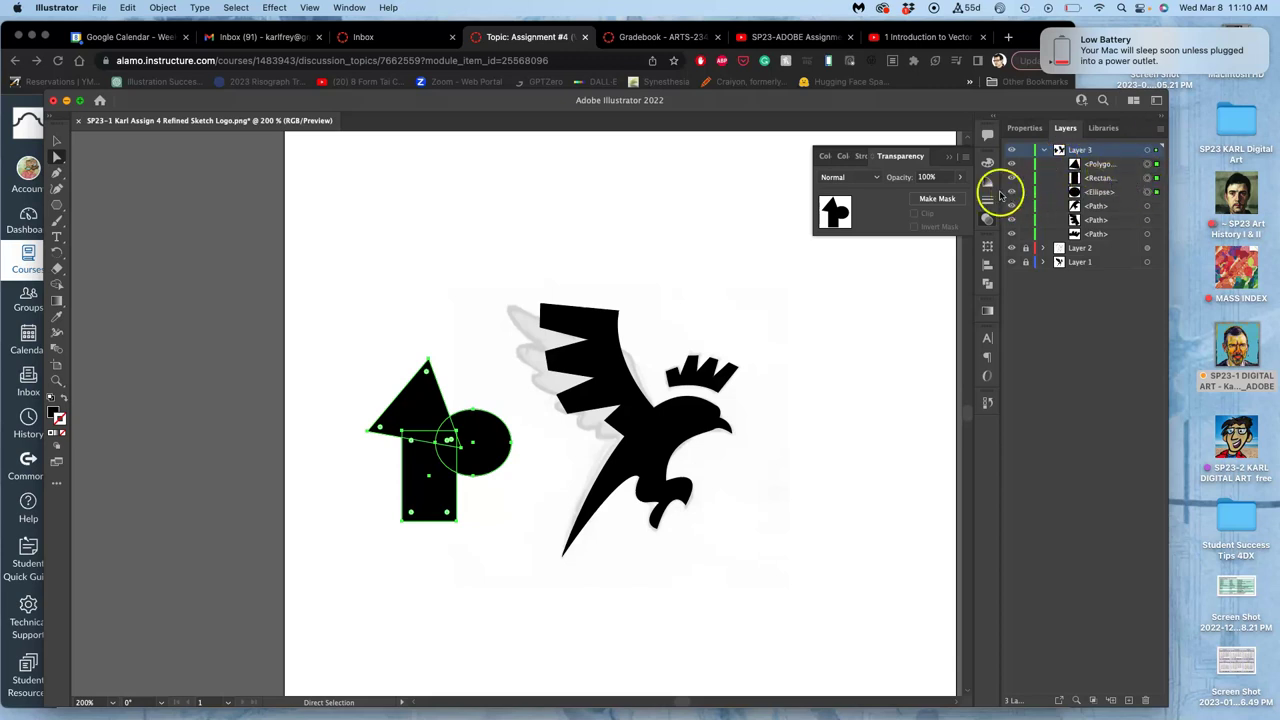
left_click(348, 8)
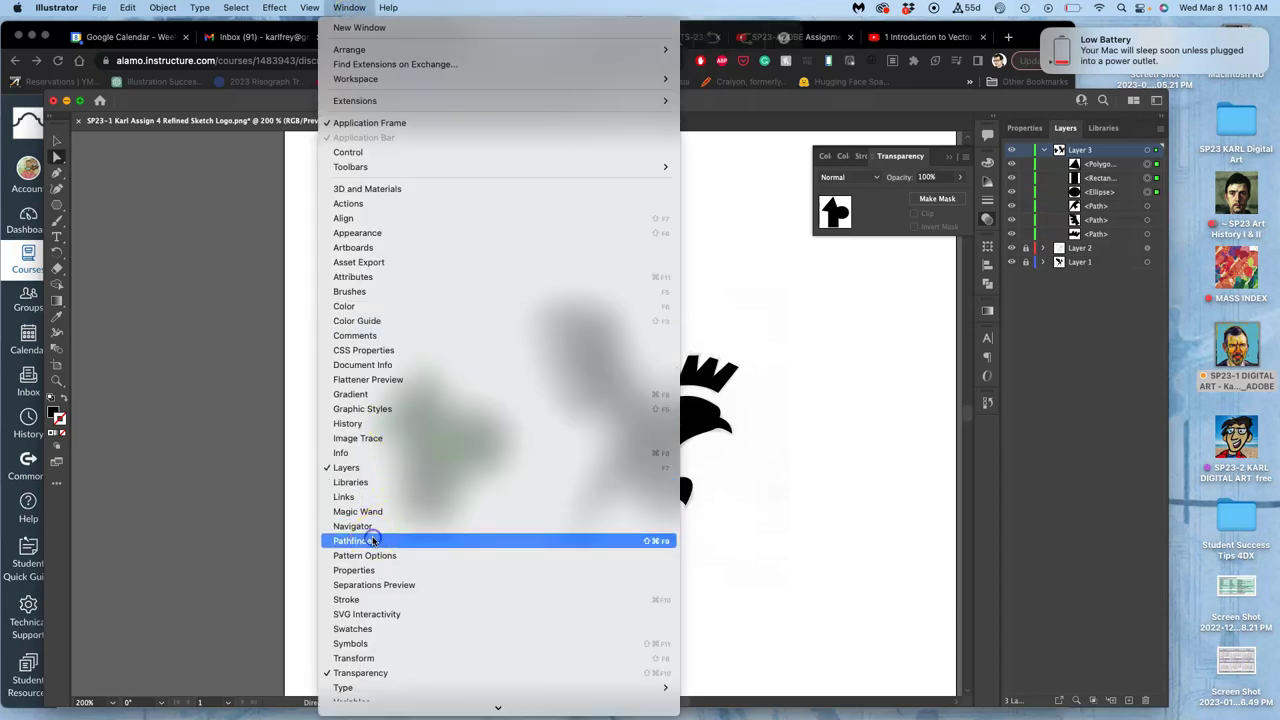
left_click(372, 541)
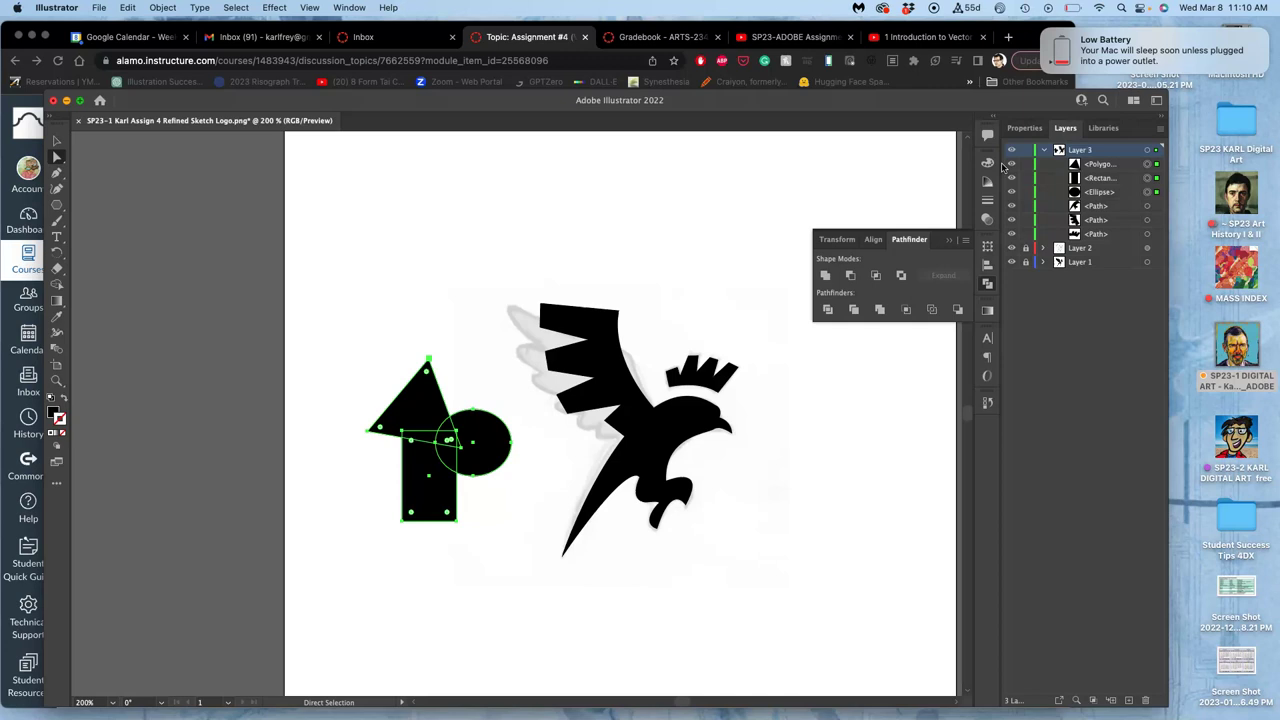
left_click(826, 276)
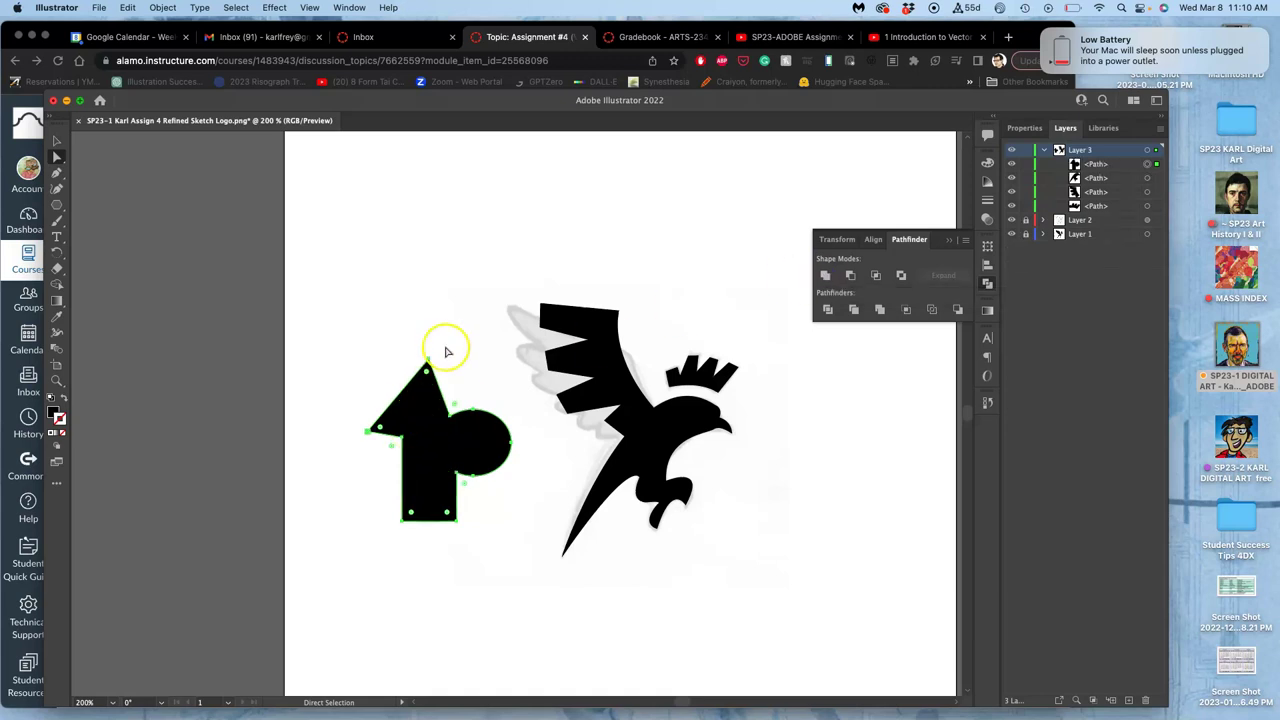